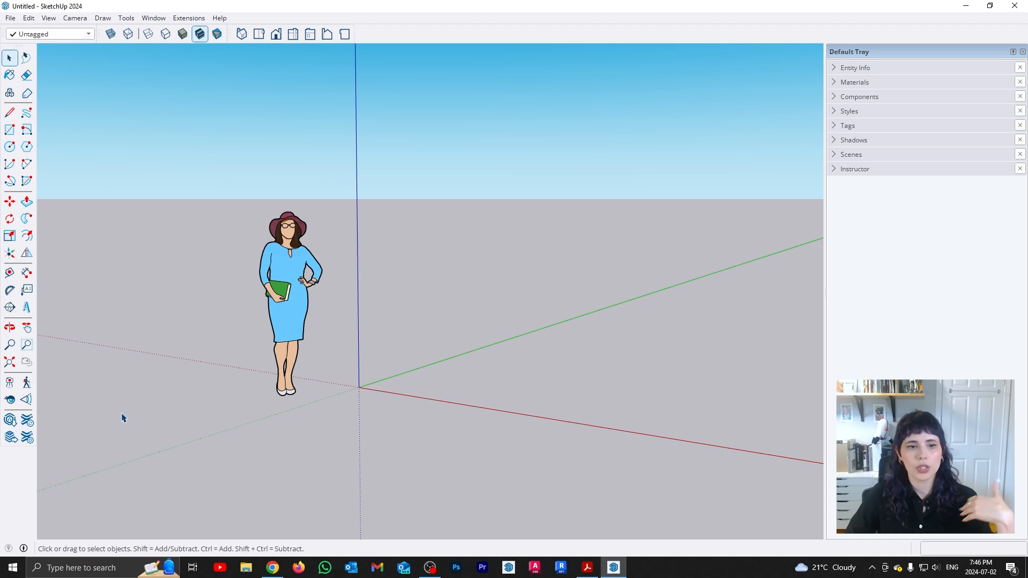
Search the 3D Warehouse for "chess table"
{"action": "left_click", "coordinate": [9, 421]}
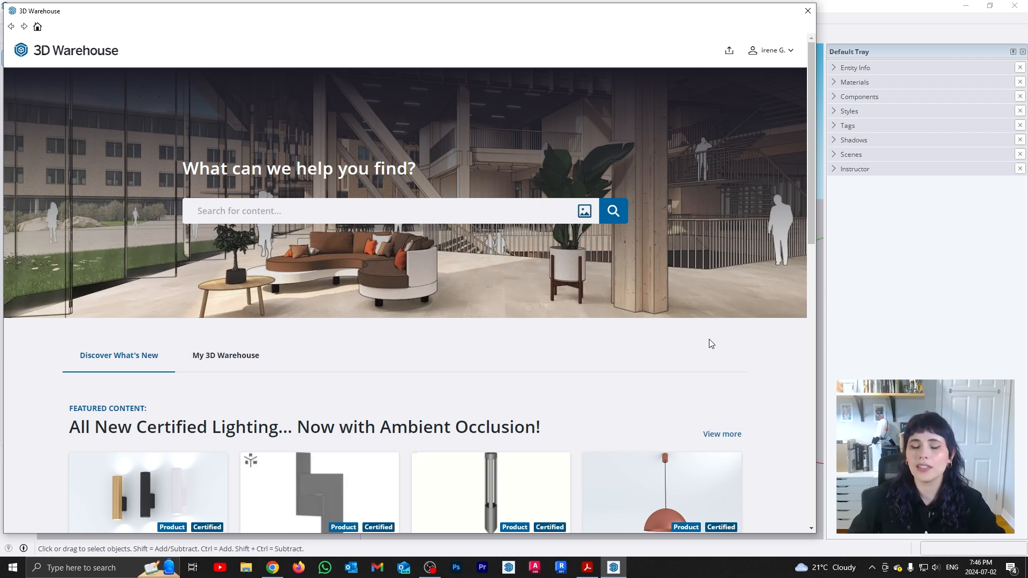
{"action": "left_click", "coordinate": [373, 205]}
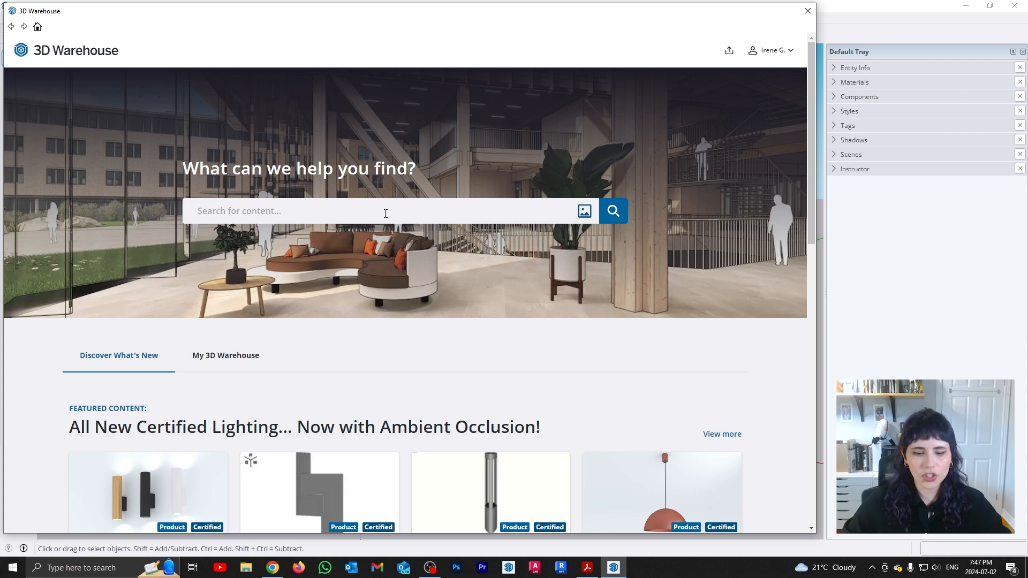
{"action": "type", "text": "ches"}
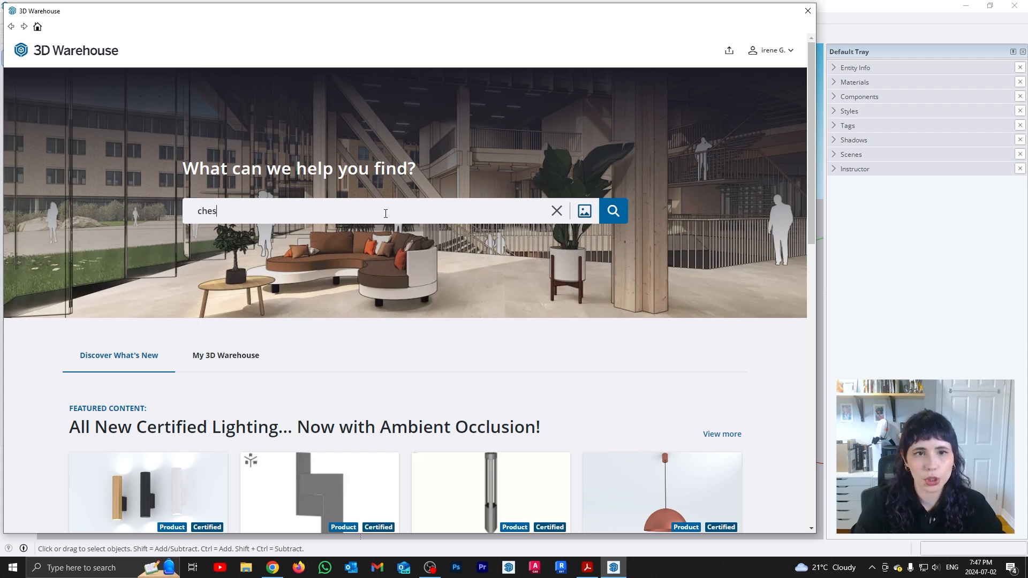
{"action": "type", "text": "s table"}
{"action": "key", "text": "Return"}
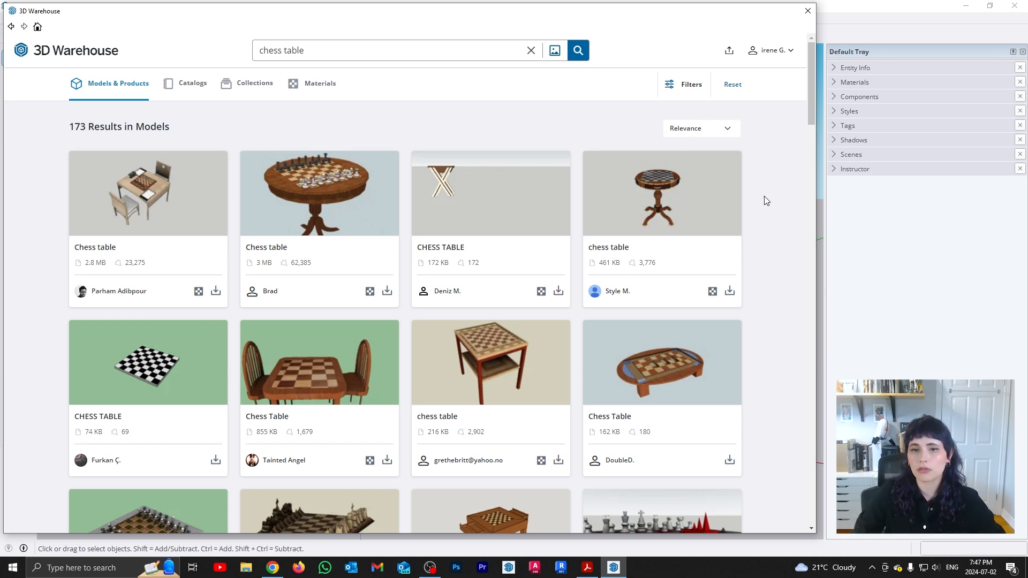
Sort the chess table results by popularity and browse them for a suitable table model
{"action": "scroll", "coordinate": [762, 204], "scroll_direction": "down", "scroll_amount": 2}
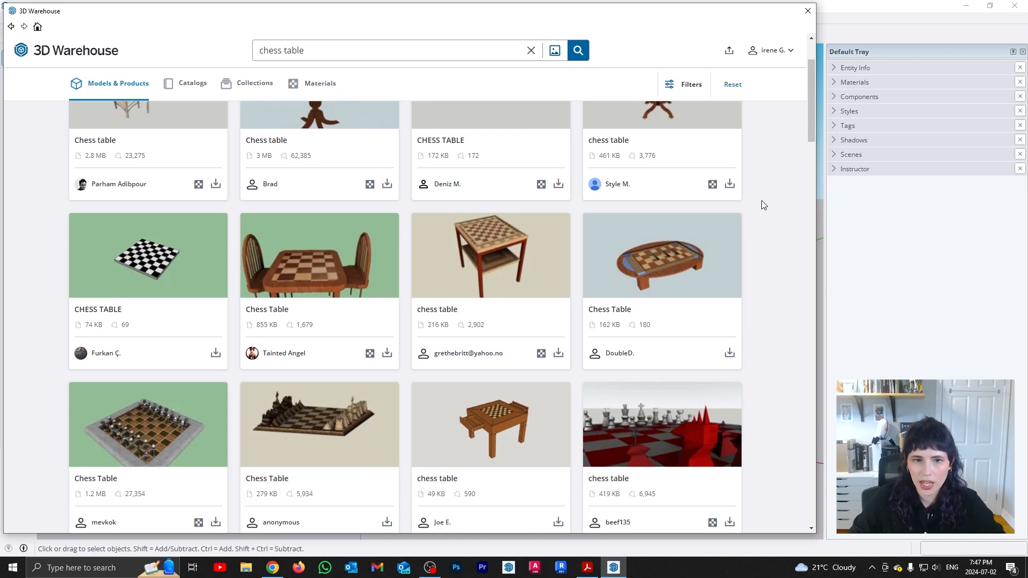
{"action": "scroll", "coordinate": [761, 204], "scroll_direction": "up", "scroll_amount": 2}
{"action": "scroll", "coordinate": [584, 184], "scroll_direction": "down", "scroll_amount": 4}
{"action": "scroll", "coordinate": [584, 183], "scroll_direction": "down", "scroll_amount": 8}
{"action": "scroll", "coordinate": [583, 182], "scroll_direction": "up", "scroll_amount": 15}
{"action": "left_click", "coordinate": [699, 128]}
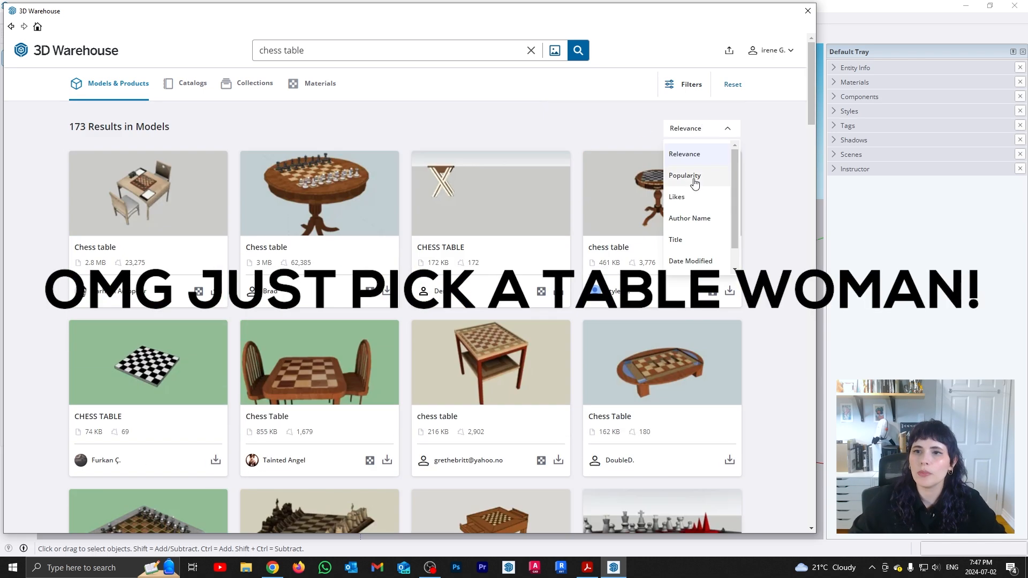
{"action": "left_click", "coordinate": [695, 176]}
{"action": "scroll", "coordinate": [758, 215], "scroll_direction": "down", "scroll_amount": 3}
{"action": "scroll", "coordinate": [760, 219], "scroll_direction": "down", "scroll_amount": 8}
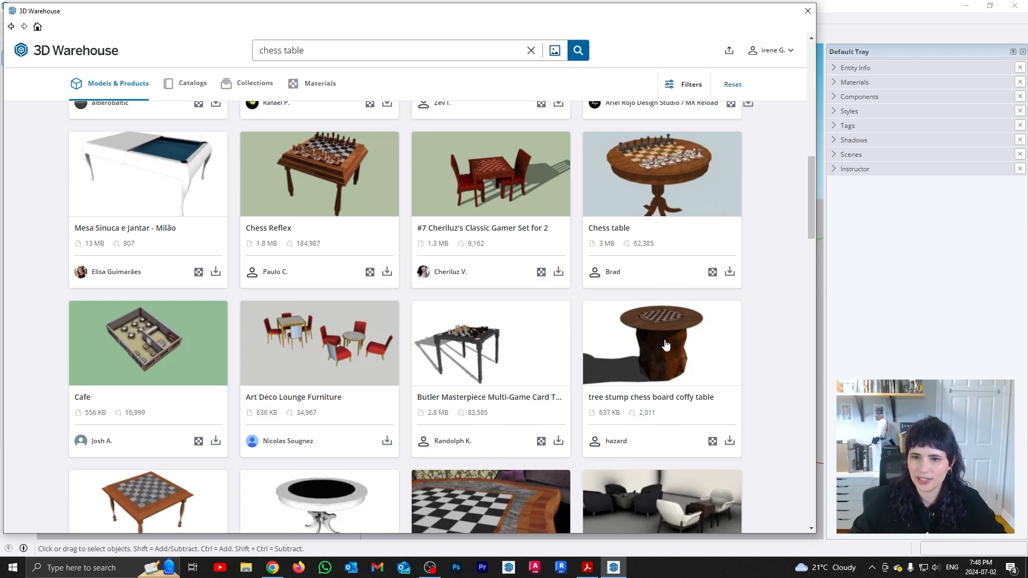
Download the "tree stump chess board coffy table" directly into the SketchUp model
{"action": "left_click", "coordinate": [665, 345]}
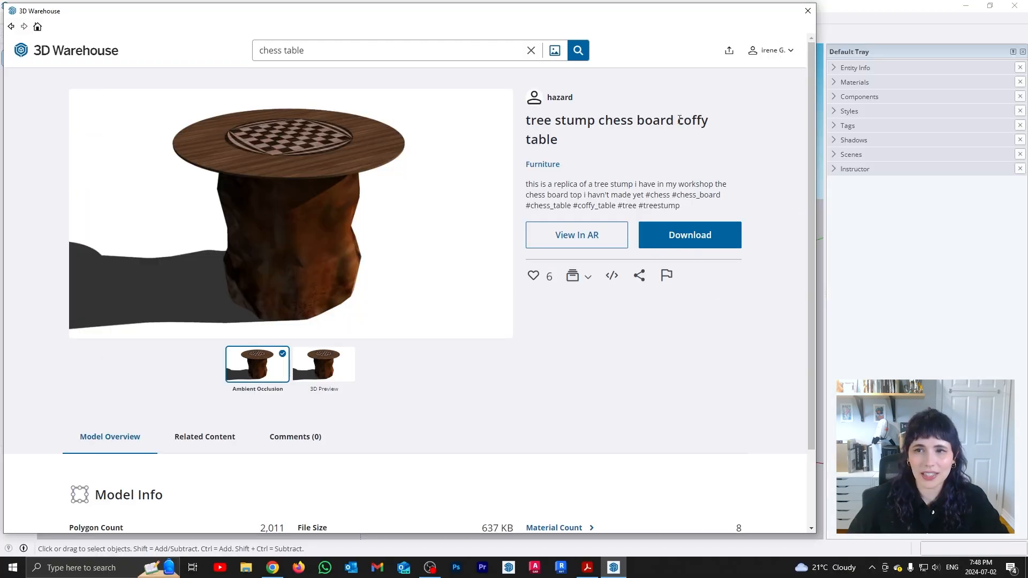
{"action": "left_click_drag", "start_coordinate": [678, 122], "coordinate": [728, 124]}
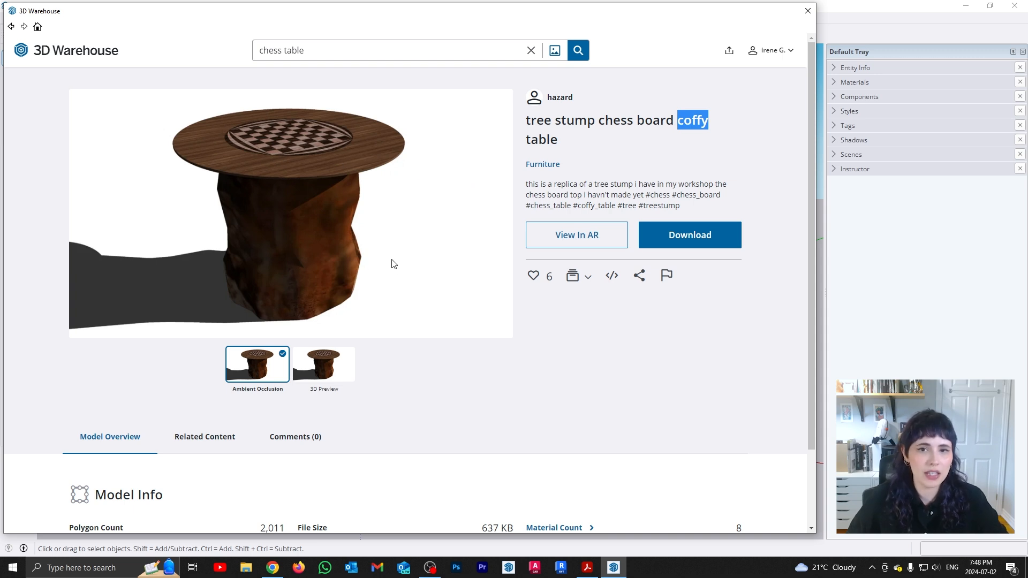
{"action": "left_click", "coordinate": [708, 239]}
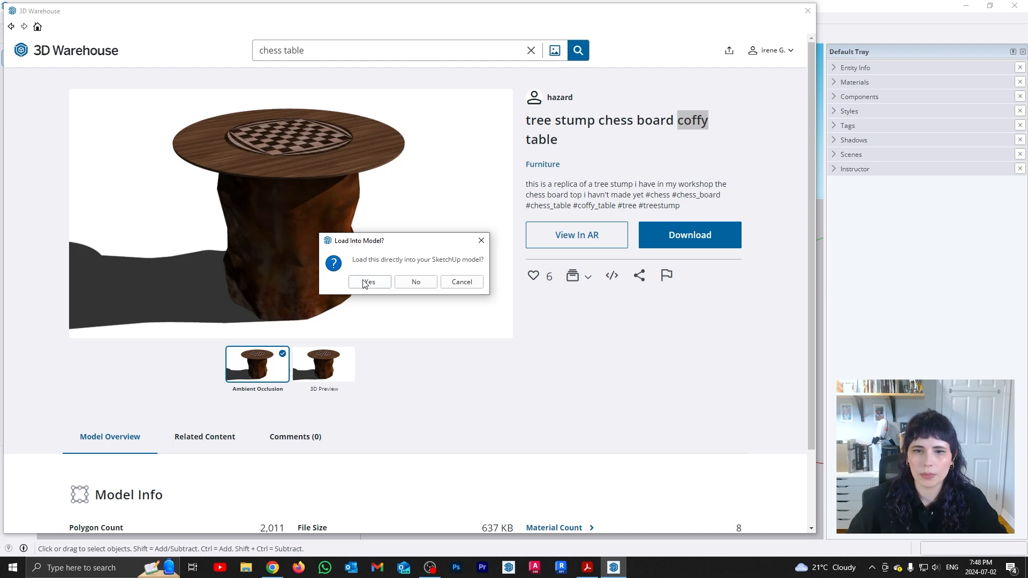
{"action": "left_click", "coordinate": [368, 282]}
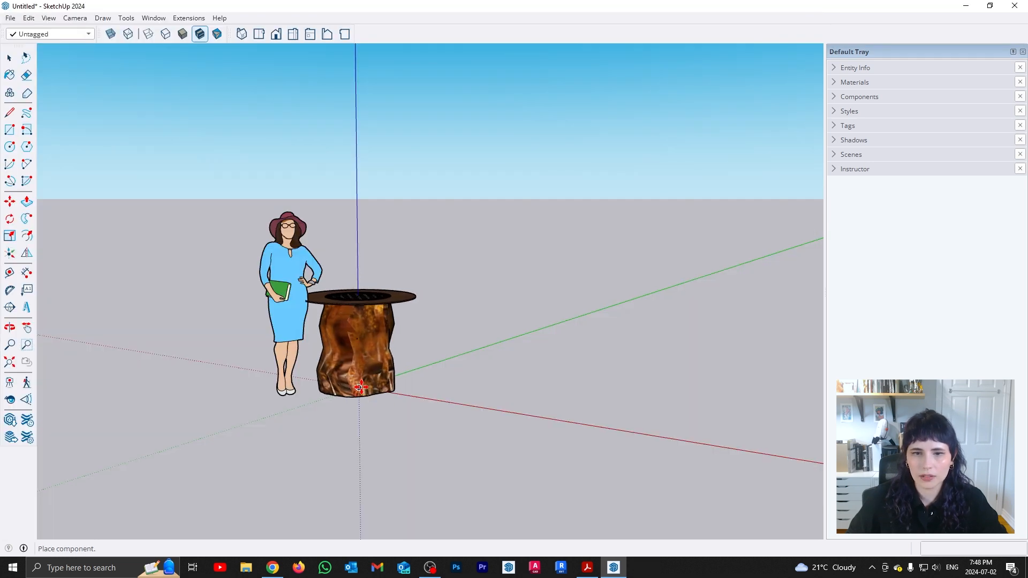
Place the tree stump chess table beside the scale figure, between the red and green axes, and deselect it
{"action": "left_click", "coordinate": [396, 411]}
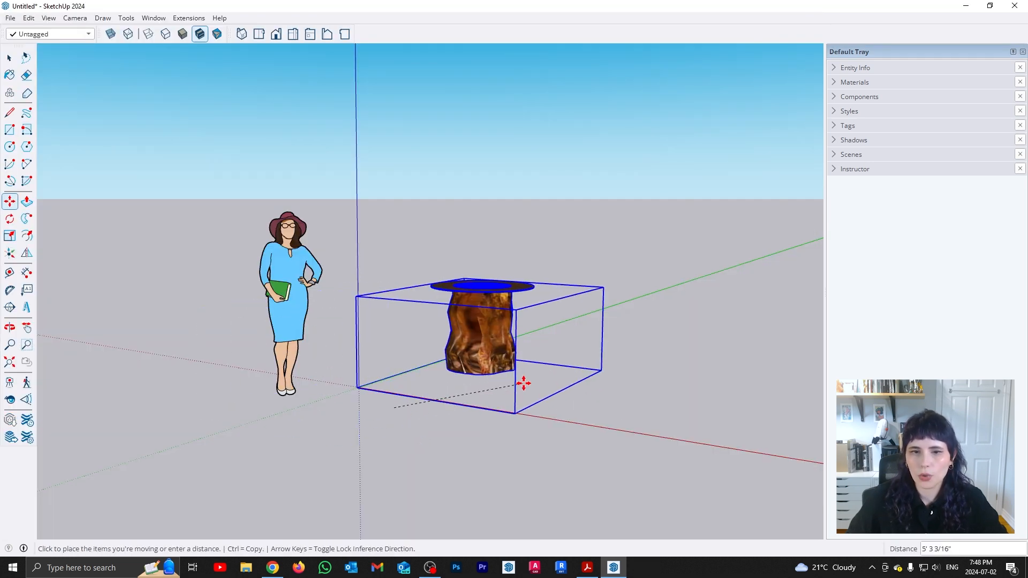
{"action": "left_click", "coordinate": [517, 401]}
{"action": "key", "text": "space"}
{"action": "left_click", "coordinate": [693, 324]}
{"action": "middle_click_drag", "start_coordinate": [466, 253], "coordinate": [461, 327]}
Search the 3D Warehouse for "iron cast base"
{"action": "left_click", "coordinate": [10, 419]}
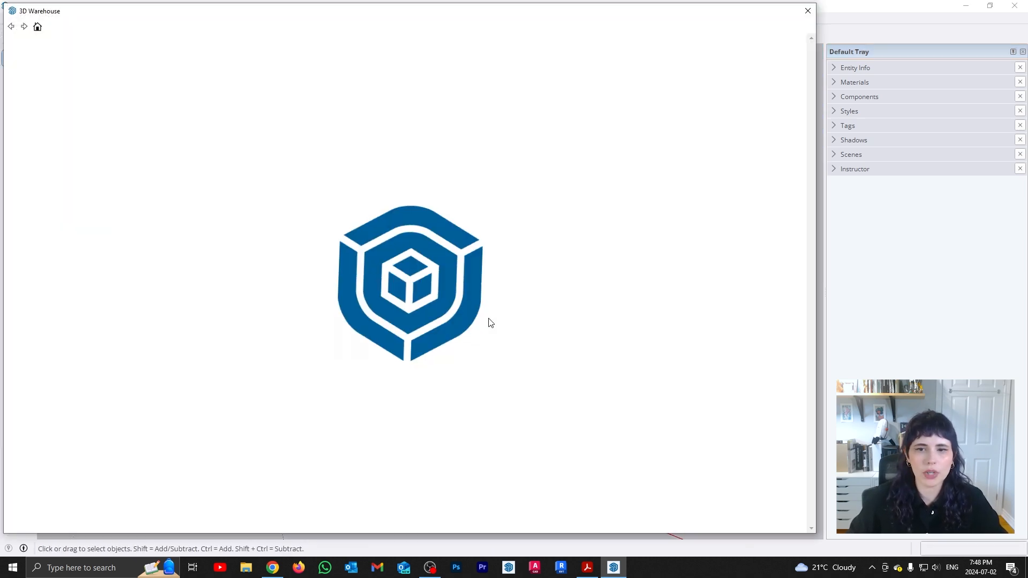
{"action": "left_click", "coordinate": [97, 54]}
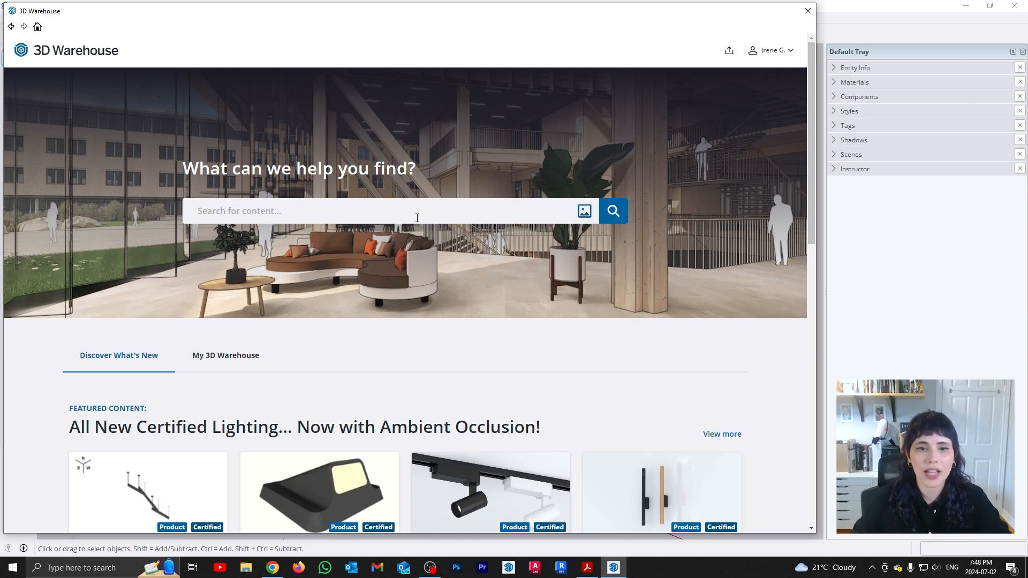
{"action": "type", "text": "iron cast base"}
{"action": "key", "text": "Return"}
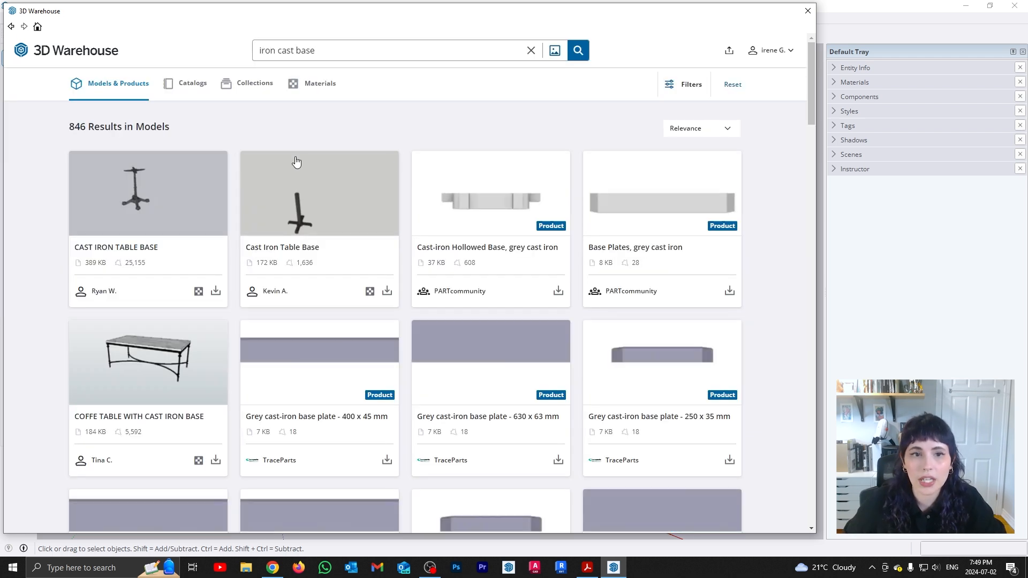
Sort the base results by popularity and view the details of the "Sidekicks adjustable table"
{"action": "left_click", "coordinate": [138, 196]}
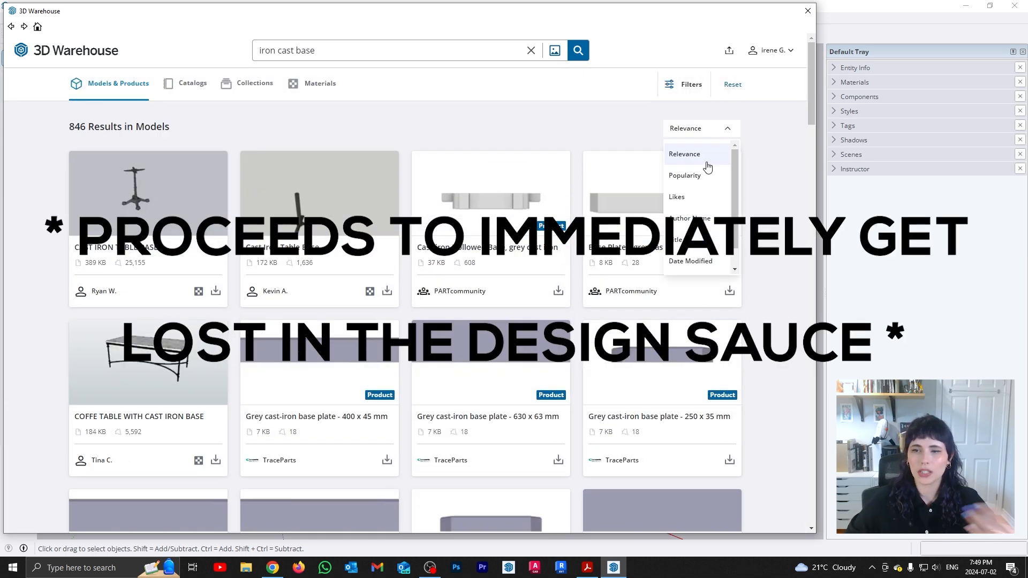
{"action": "left_click", "coordinate": [696, 174]}
{"action": "scroll", "coordinate": [770, 319], "scroll_direction": "down", "scroll_amount": 2}
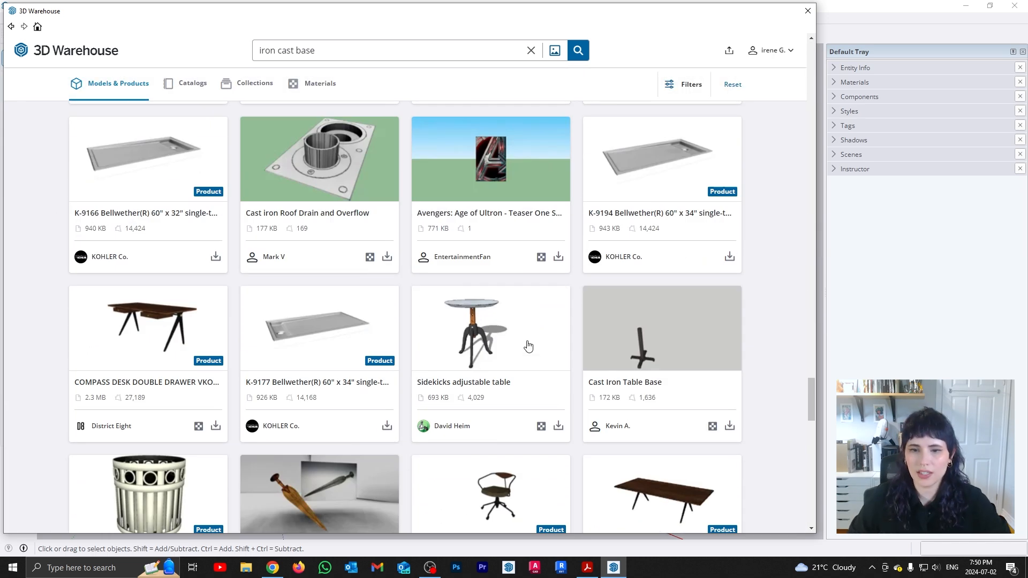
{"action": "left_click", "coordinate": [528, 342]}
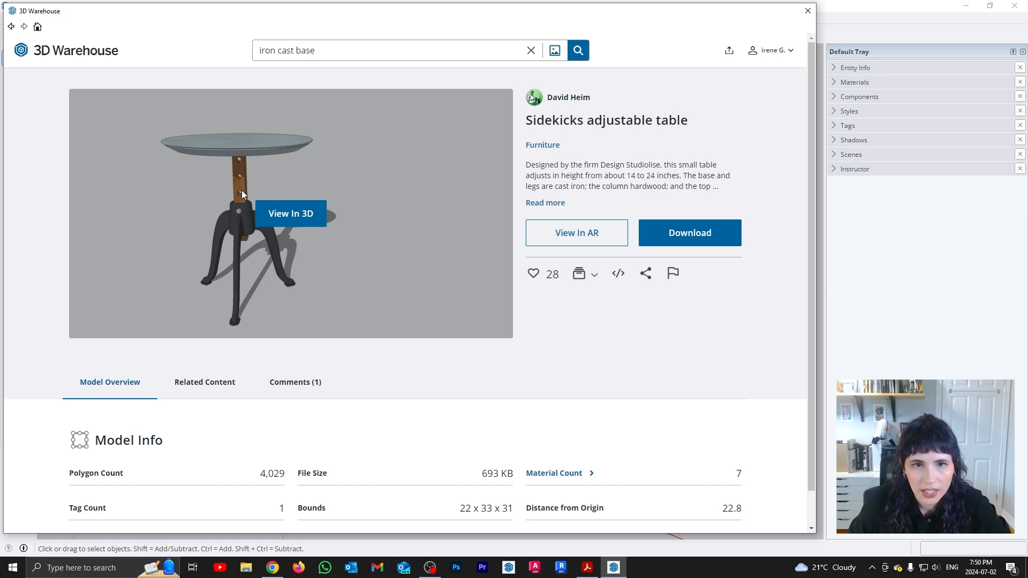
Download the Sidekicks adjustable table directly into the model and place it beside the chess table on the side away from the scale figure
{"action": "left_click", "coordinate": [705, 234]}
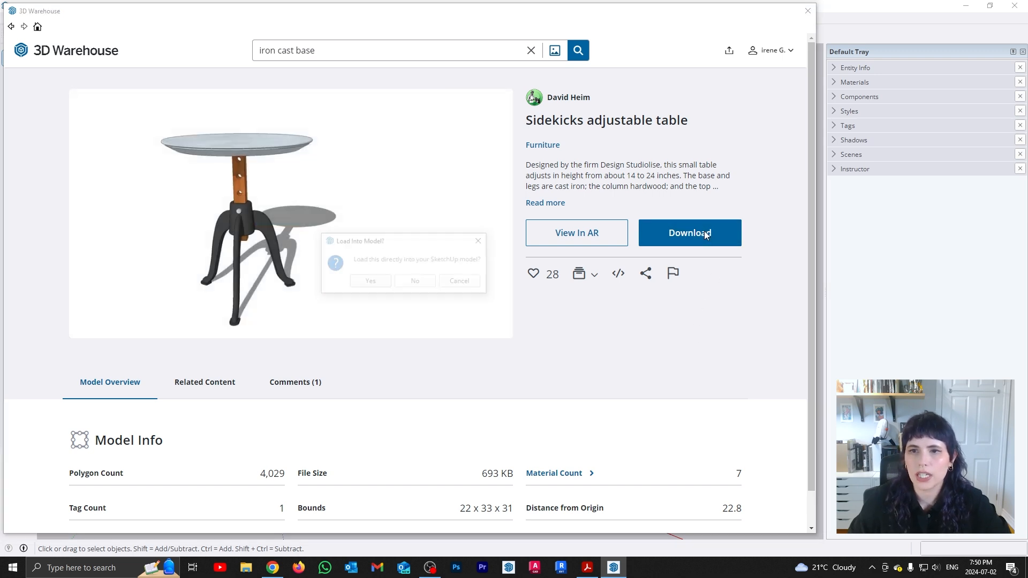
{"action": "left_click", "coordinate": [377, 280]}
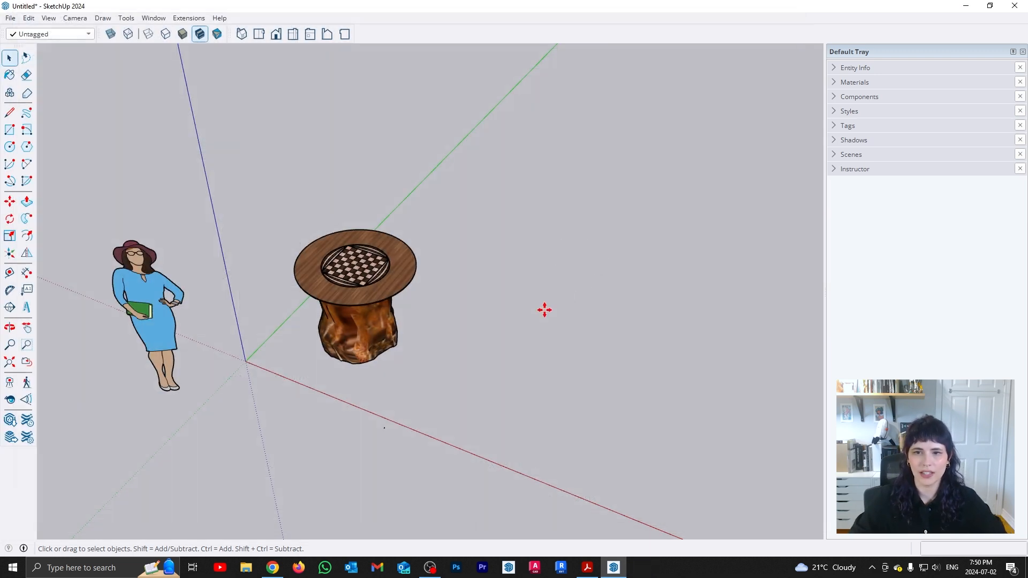
{"action": "left_click", "coordinate": [462, 399]}
{"action": "middle_click_drag", "start_coordinate": [462, 399], "coordinate": [537, 448]}
{"action": "key", "text": "m"}
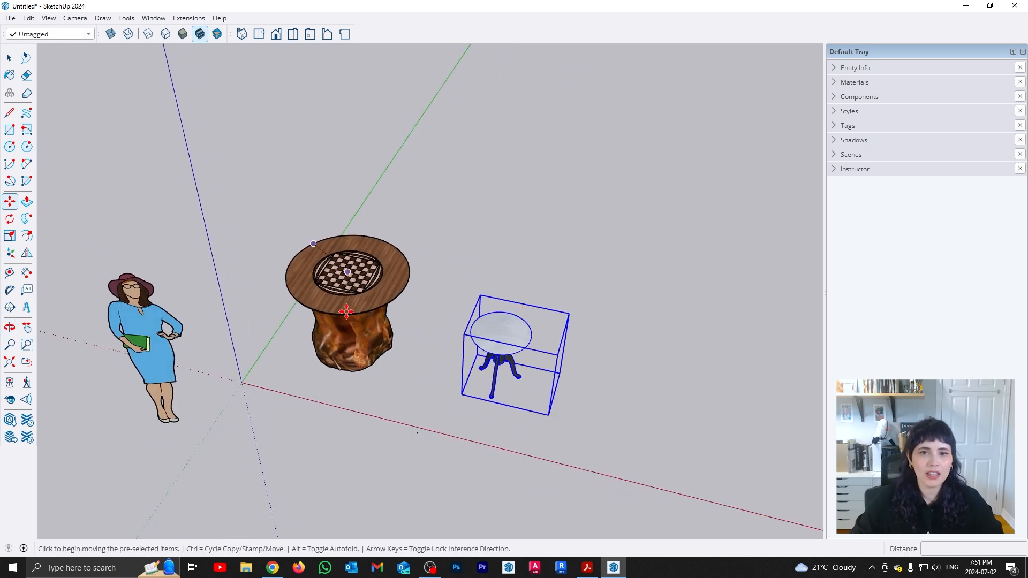
{"action": "middle_click_drag", "start_coordinate": [596, 425], "coordinate": [575, 422]}
{"action": "key", "text": "space"}
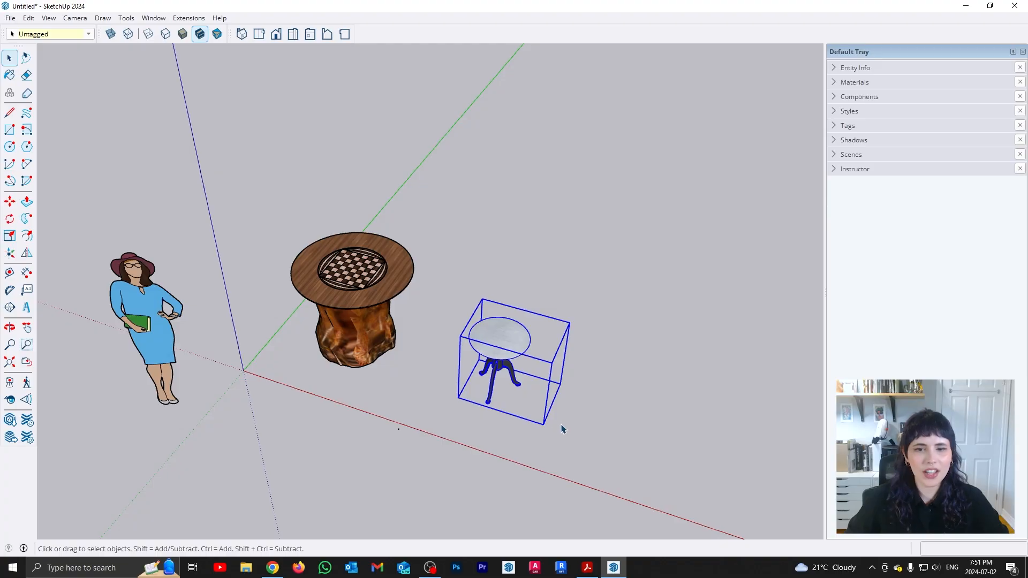
Open the Sidekicks table component for editing and explode the component nested inside it
{"action": "middle_click_drag", "start_coordinate": [561, 428], "coordinate": [541, 385]}
{"action": "scroll", "coordinate": [539, 445], "scroll_direction": "up", "scroll_amount": 2}
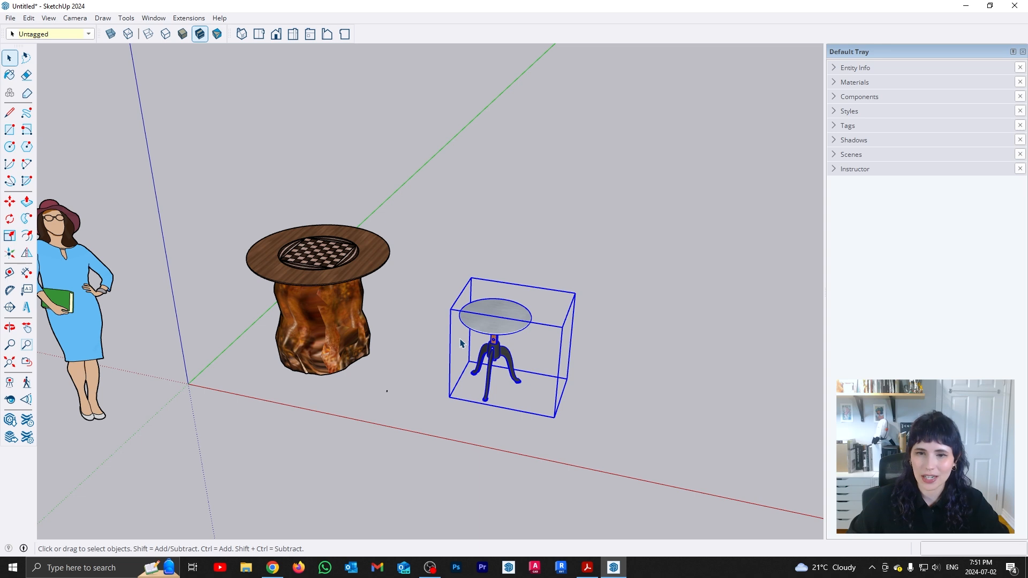
{"action": "scroll", "coordinate": [536, 339], "scroll_direction": "up", "scroll_amount": 6}
{"action": "middle_click_drag", "start_coordinate": [481, 354], "coordinate": [467, 321]}
{"action": "scroll", "coordinate": [468, 321], "scroll_direction": "up", "scroll_amount": 1}
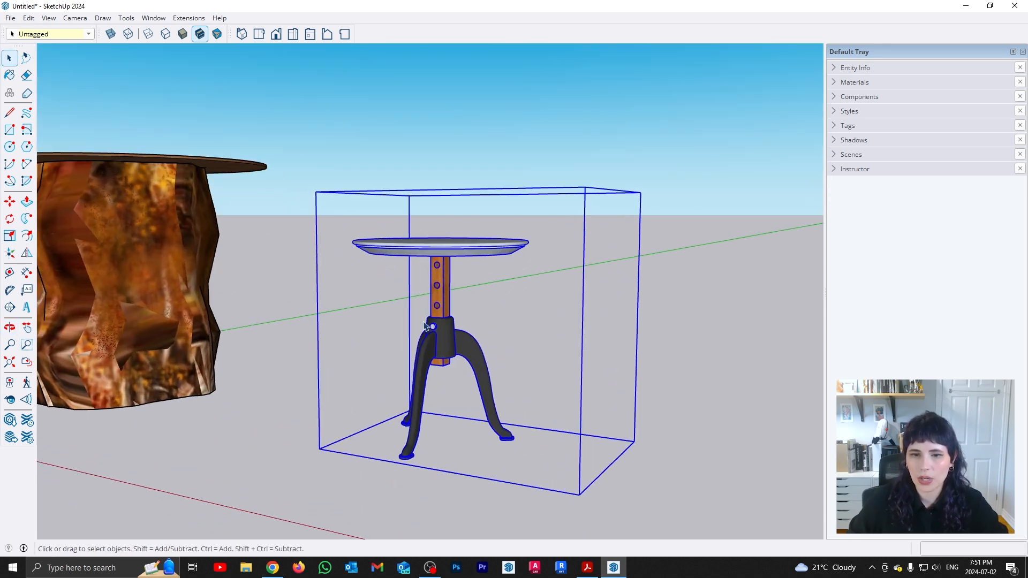
{"action": "middle_click_drag", "start_coordinate": [413, 258], "coordinate": [390, 178]}
{"action": "middle_click_drag", "start_coordinate": [457, 246], "coordinate": [437, 274]}
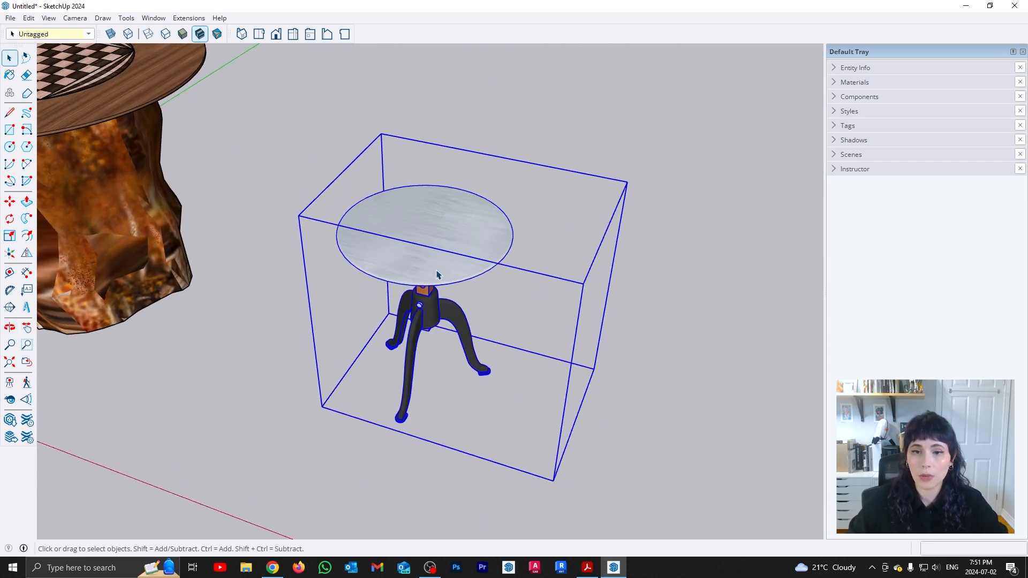
{"action": "double_click", "coordinate": [433, 272]}
{"action": "left_click", "coordinate": [434, 271]}
{"action": "right_click", "coordinate": [420, 267]}
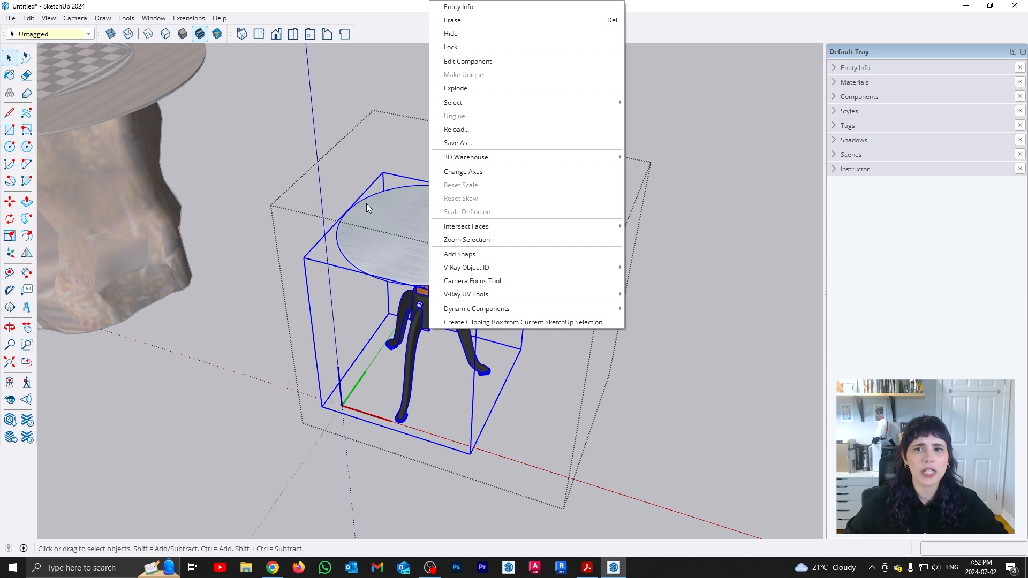
{"action": "left_click", "coordinate": [455, 88]}
Examine the exploded table's top, wooden column and legs one by one to check whether they are separate components
{"action": "middle_click_drag", "start_coordinate": [516, 294], "coordinate": [455, 302]}
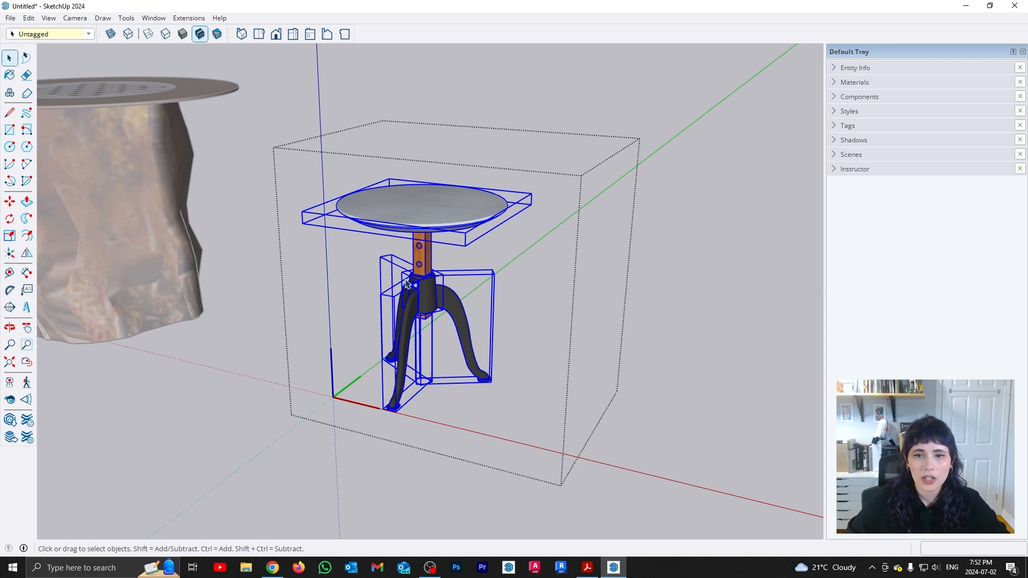
{"action": "right_click", "coordinate": [421, 209]}
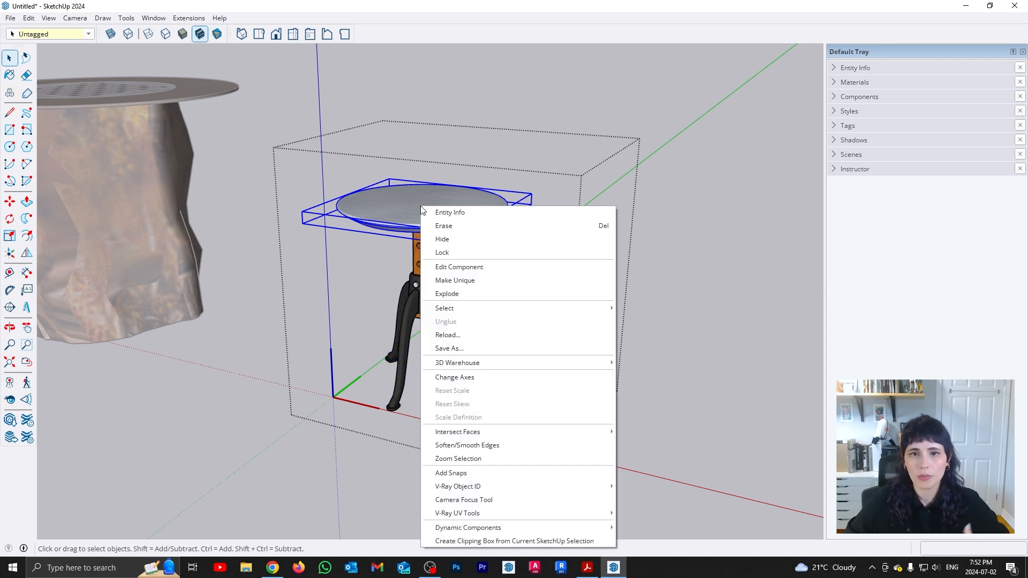
{"action": "left_click", "coordinate": [401, 272]}
{"action": "right_click", "coordinate": [422, 259]}
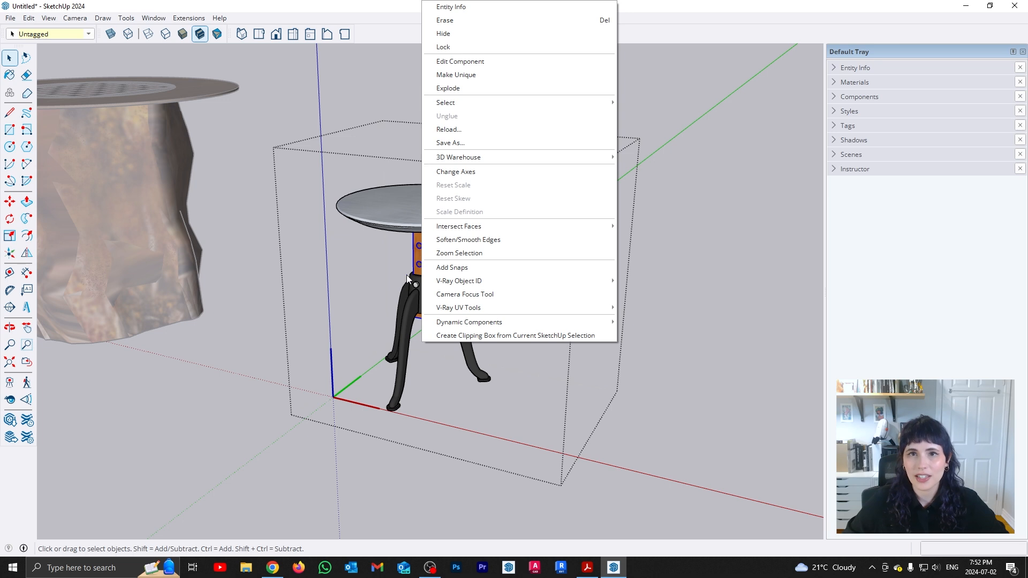
{"action": "left_click", "coordinate": [409, 321]}
{"action": "right_click", "coordinate": [407, 329]}
{"action": "left_click", "coordinate": [407, 345]}
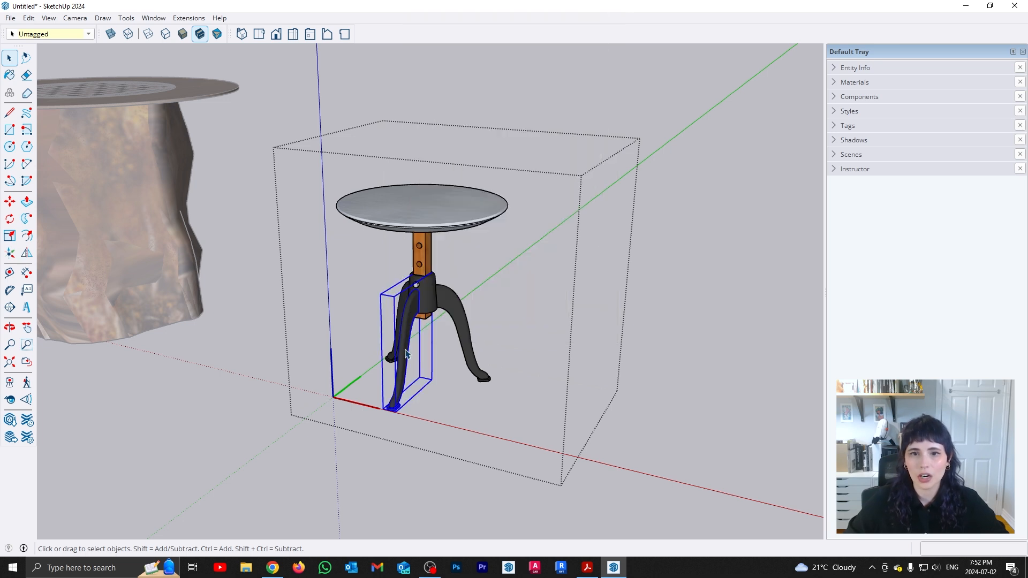
{"action": "double_click", "coordinate": [406, 353]}
{"action": "left_click", "coordinate": [459, 344]}
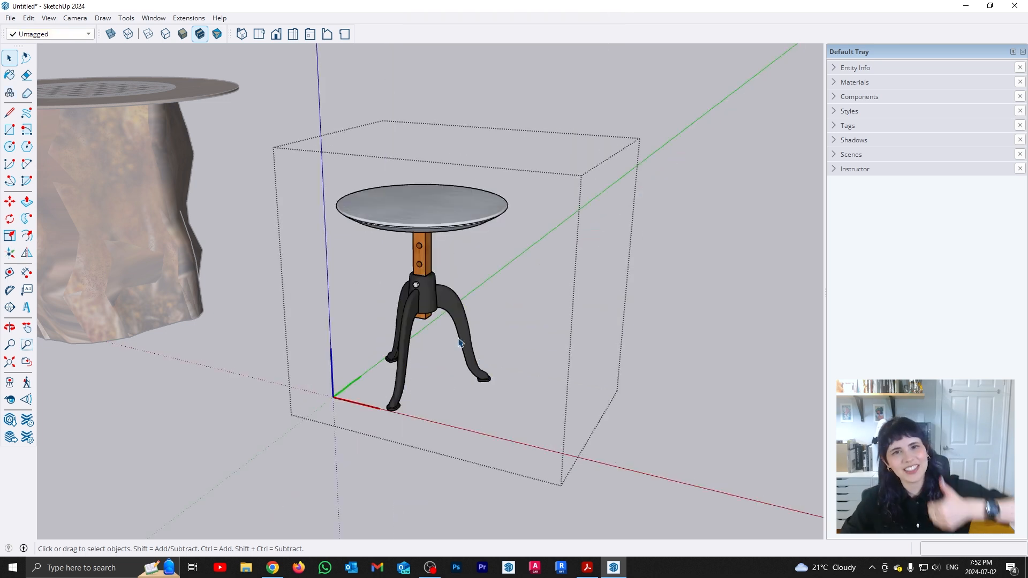
Delete the round top of the Sidekicks table, keeping the wooden column and the iron legs
{"action": "middle_click_drag", "start_coordinate": [412, 224], "coordinate": [387, 275]}
{"action": "left_click", "coordinate": [436, 197]}
{"action": "key", "text": "Delete"}
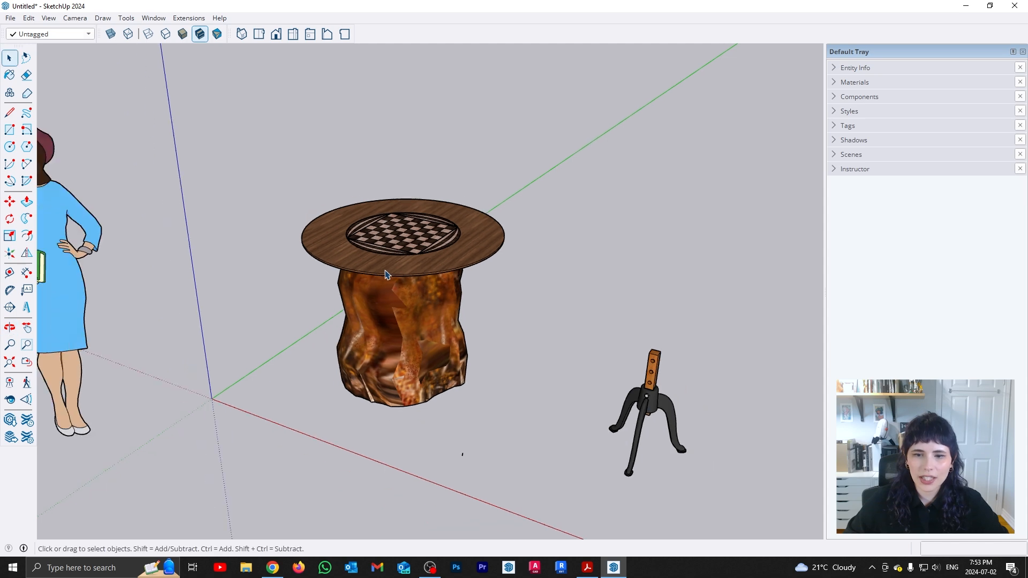
Check the tiny stray line on the ground in front of the chess table and open the chess table component for editing
{"action": "middle_click_drag", "start_coordinate": [455, 280], "coordinate": [421, 268]}
{"action": "scroll", "coordinate": [420, 418], "scroll_direction": "up", "scroll_amount": 5}
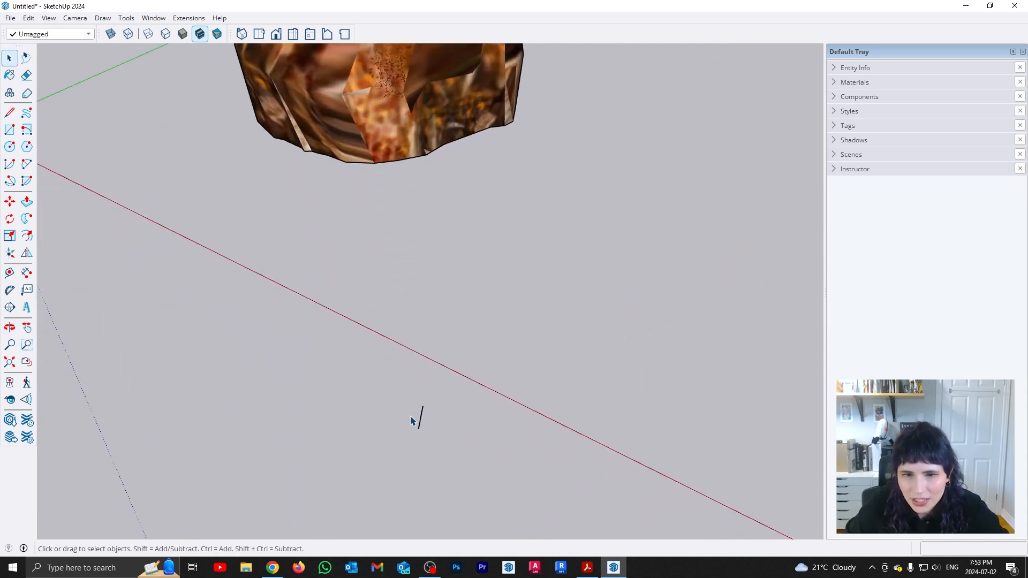
{"action": "scroll", "coordinate": [410, 421], "scroll_direction": "down", "scroll_amount": 10}
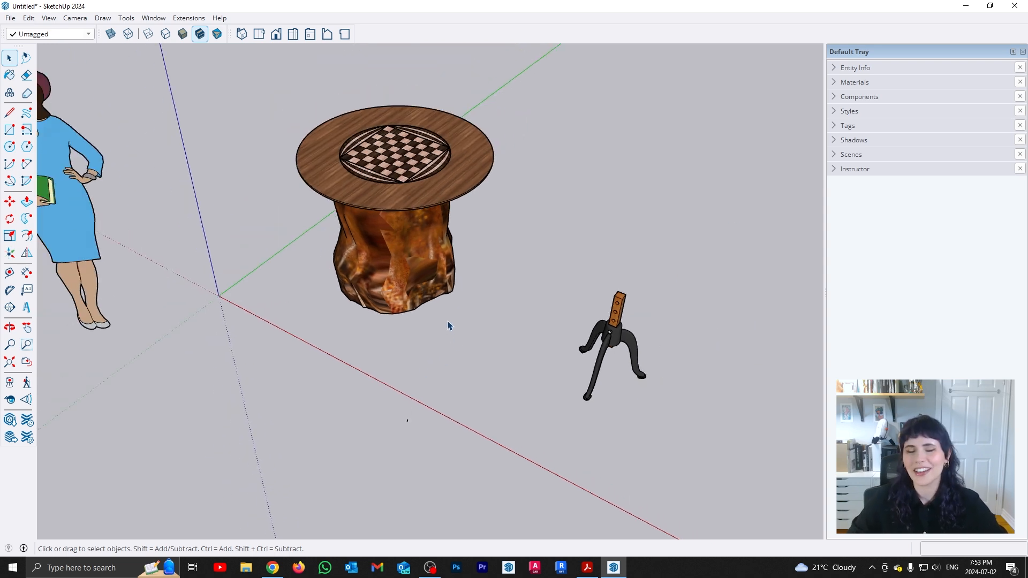
{"action": "left_click", "coordinate": [408, 269]}
{"action": "double_click", "coordinate": [407, 269]}
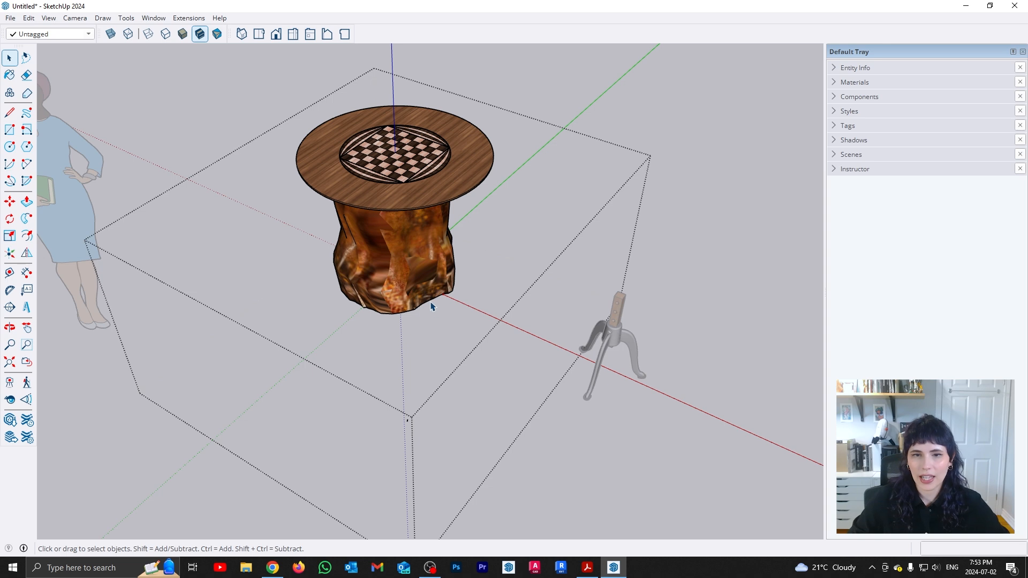
Try to delete the trunk base under the chess tabletop with one crossing selection, and undo the deletion
{"action": "triple_click", "coordinate": [425, 283]}
{"action": "triple_click", "coordinate": [398, 203]}
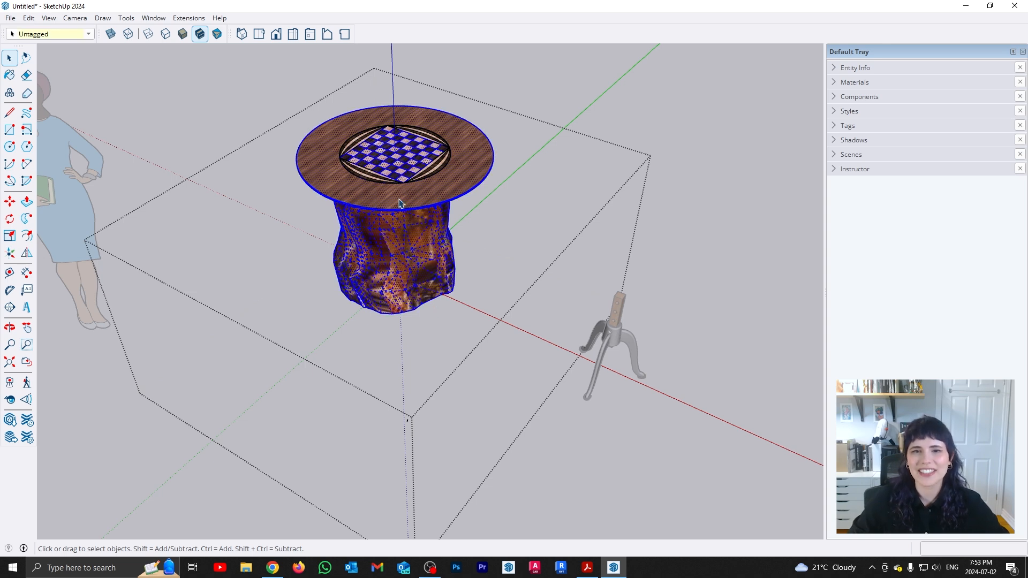
{"action": "key", "text": "Escape"}
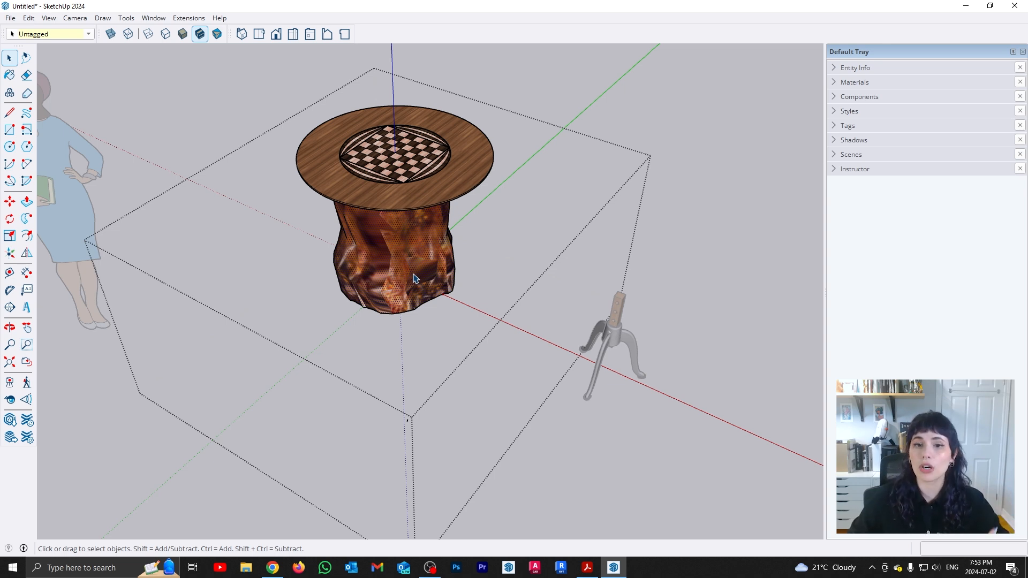
{"action": "left_click_drag", "start_coordinate": [500, 348], "coordinate": [310, 216]}
{"action": "key", "text": "Delete"}
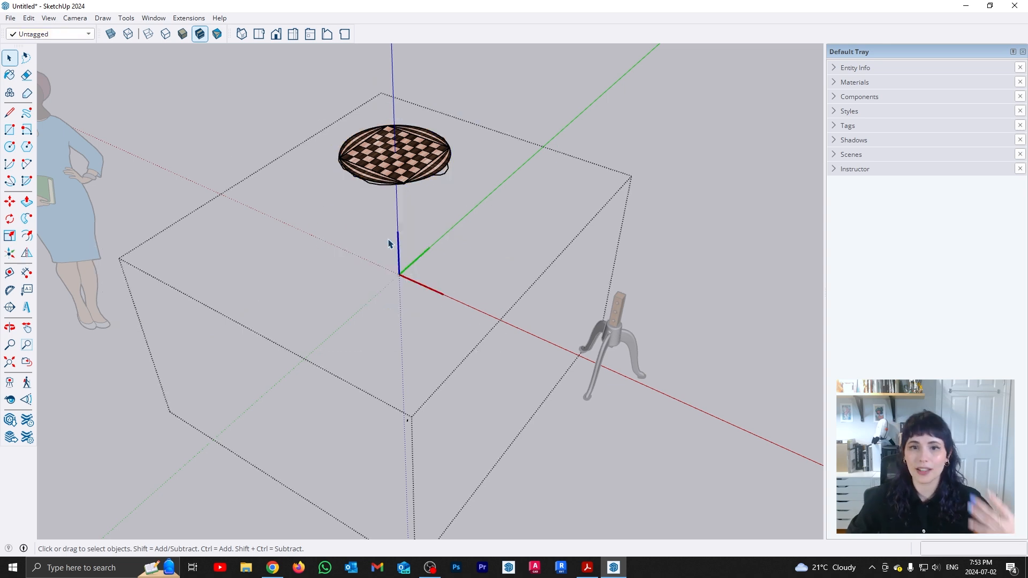
{"action": "key", "text": "ctrl+z"}
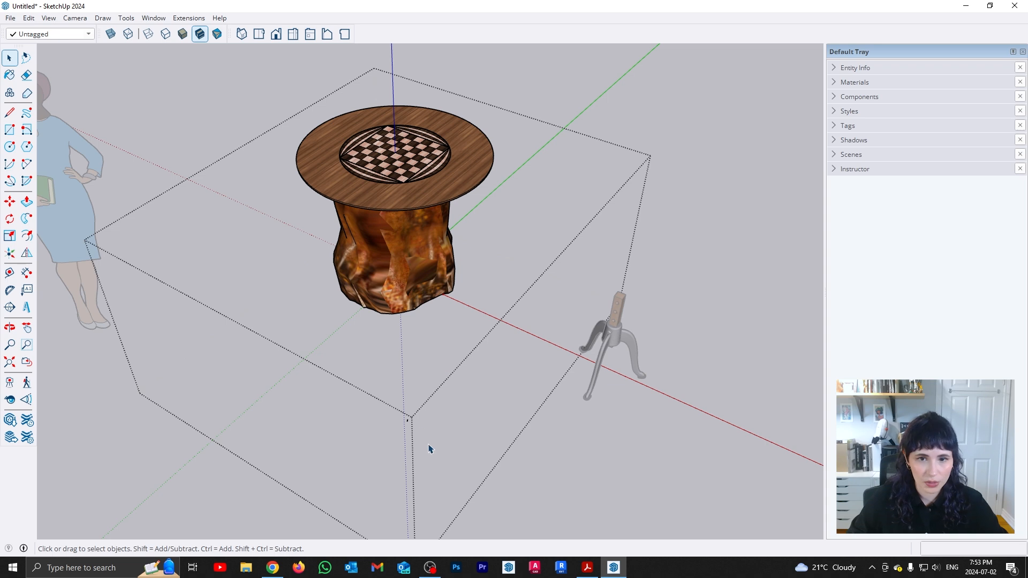
Delete the stray line on the ground and the trunk base, keeping the round tabletop with the chess board
{"action": "left_click", "coordinate": [408, 421]}
{"action": "key", "text": "Delete"}
{"action": "middle_click_drag", "start_coordinate": [467, 234], "coordinate": [458, 300], "text": "shift"}
{"action": "scroll", "coordinate": [459, 300], "scroll_direction": "up", "scroll_amount": 3}
{"action": "middle_click_drag", "start_coordinate": [466, 391], "coordinate": [519, 370]}
{"action": "left_click_drag", "start_coordinate": [548, 456], "coordinate": [233, 345]}
{"action": "left_click_drag", "start_coordinate": [527, 493], "coordinate": [203, 380]}
{"action": "key", "text": "Delete"}
Try deleting a segment of the outer leftover trunk outline on the tabletop's underside
{"action": "middle_click_drag", "start_coordinate": [394, 319], "coordinate": [424, 178]}
{"action": "scroll", "coordinate": [470, 190], "scroll_direction": "up", "scroll_amount": 5}
{"action": "middle_click_drag", "start_coordinate": [465, 310], "coordinate": [539, 195]}
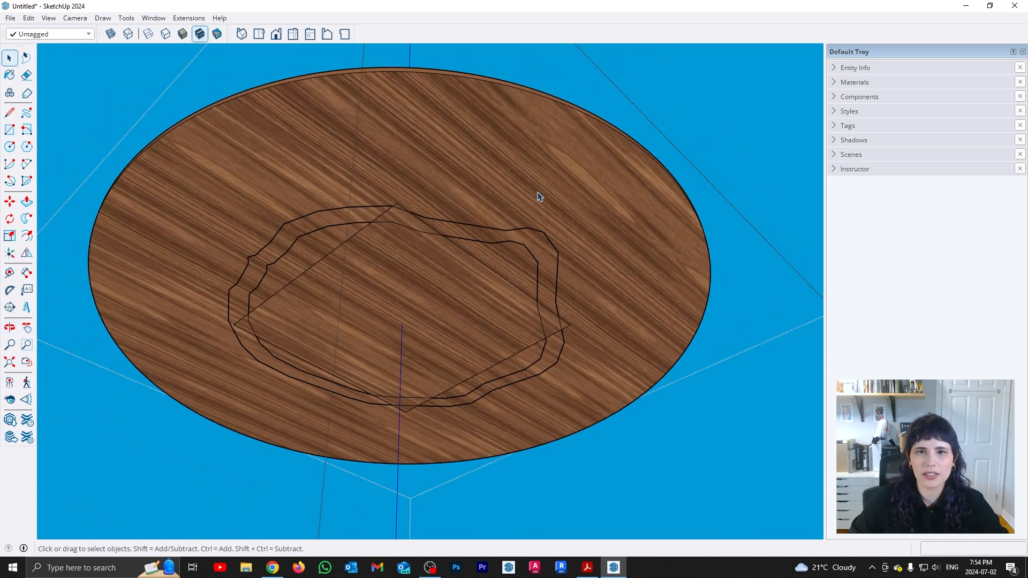
{"action": "left_click", "coordinate": [527, 231]}
{"action": "key", "text": "Delete"}
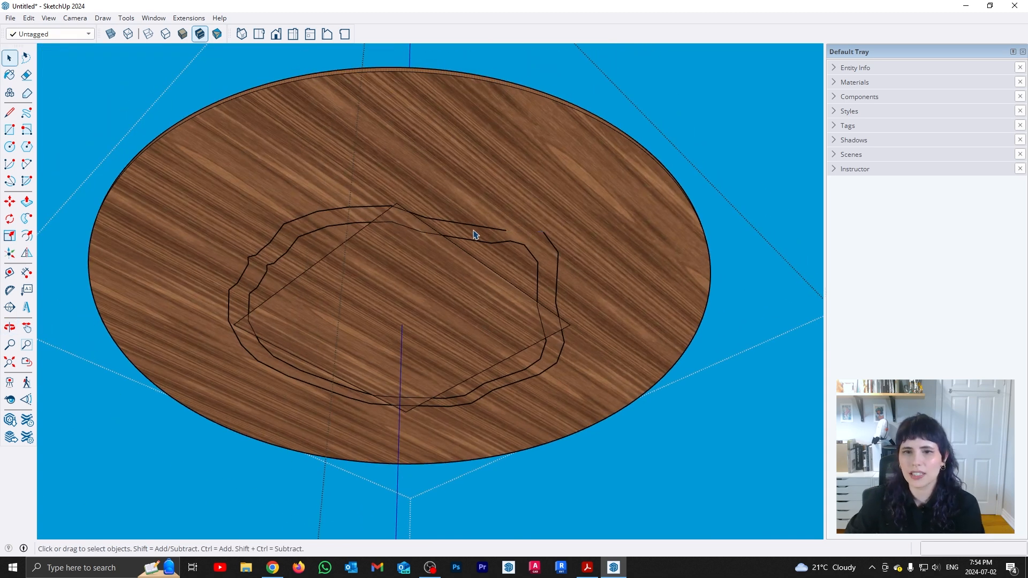
{"action": "left_click", "coordinate": [476, 227]}
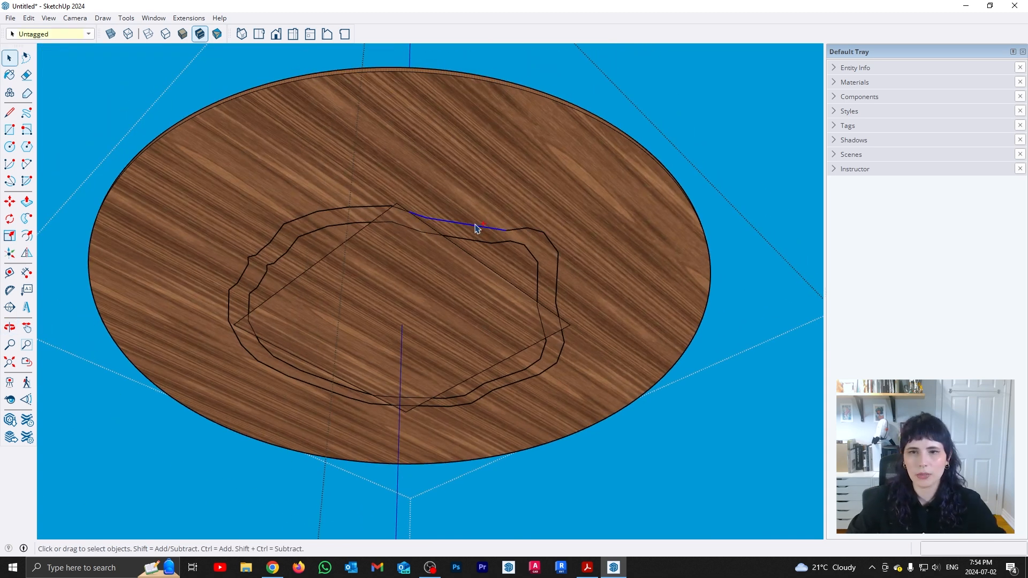
{"action": "double_click", "coordinate": [495, 237]}
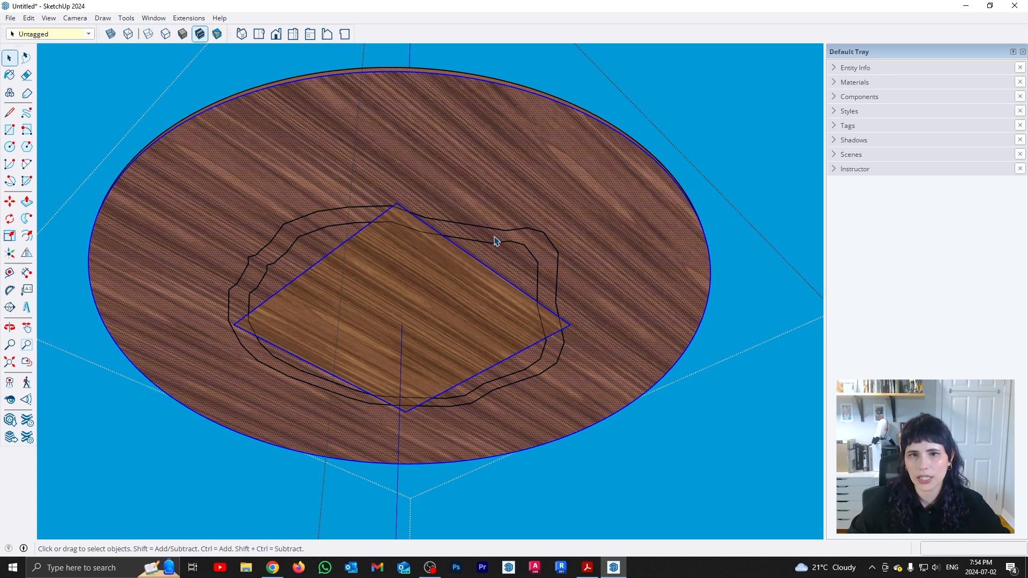
Delete the inner leftover trunk outline from the tabletop's underside, segment by segment
{"action": "left_click", "coordinate": [461, 239]}
{"action": "key", "text": "Delete"}
{"action": "left_click", "coordinate": [543, 348]}
{"action": "key", "text": "Delete"}
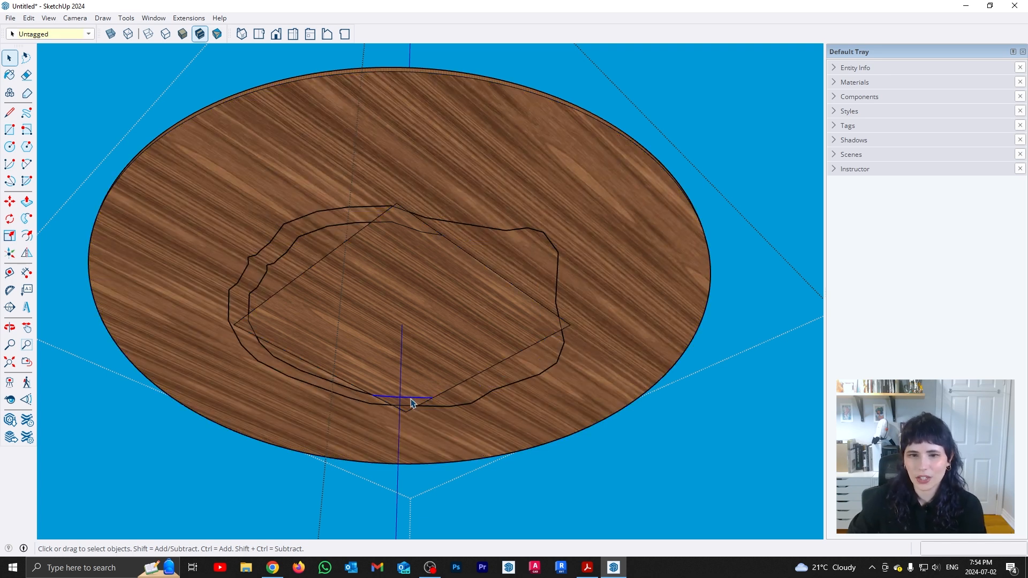
{"action": "left_click", "coordinate": [252, 329]}
{"action": "key", "text": "Delete"}
{"action": "left_click", "coordinate": [251, 306]}
{"action": "key", "text": "Delete"}
{"action": "left_click", "coordinate": [268, 280]}
{"action": "key", "text": "Delete"}
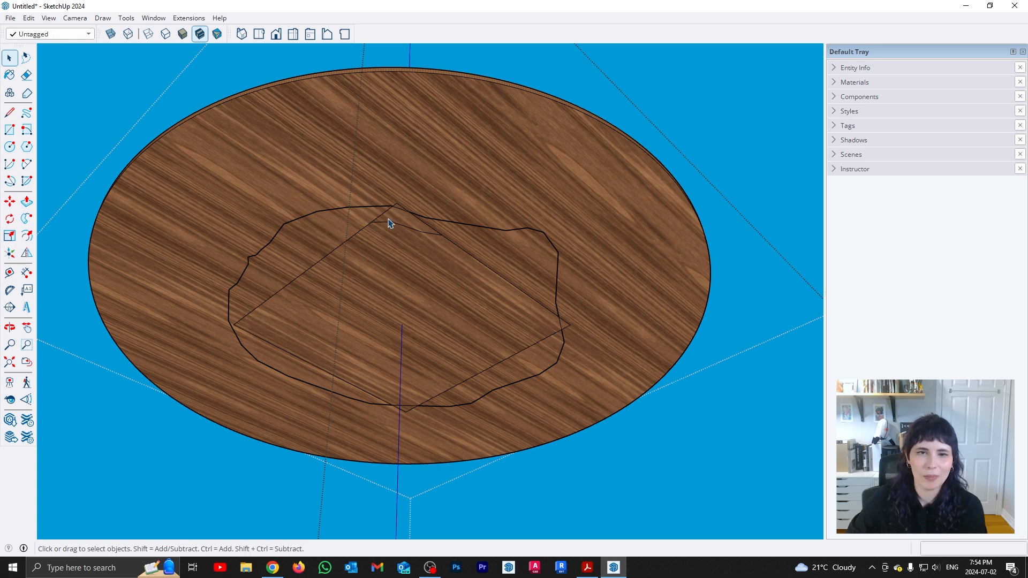
{"action": "left_click", "coordinate": [415, 231]}
{"action": "key", "text": "Delete"}
Delete the outer leftover trunk outline from the tabletop's underside, keeping the square under the board
{"action": "left_click", "coordinate": [436, 223]}
{"action": "key", "text": "Delete"}
{"action": "left_click", "coordinate": [534, 238]}
{"action": "left_click", "coordinate": [538, 233]}
{"action": "key", "text": "Delete"}
{"action": "left_click", "coordinate": [551, 248]}
{"action": "key", "text": "Delete"}
{"action": "left_click", "coordinate": [558, 365]}
{"action": "key", "text": "Delete"}
{"action": "left_click", "coordinate": [562, 324]}
{"action": "key", "text": "Delete"}
{"action": "left_click", "coordinate": [379, 407]}
{"action": "key", "text": "Delete"}
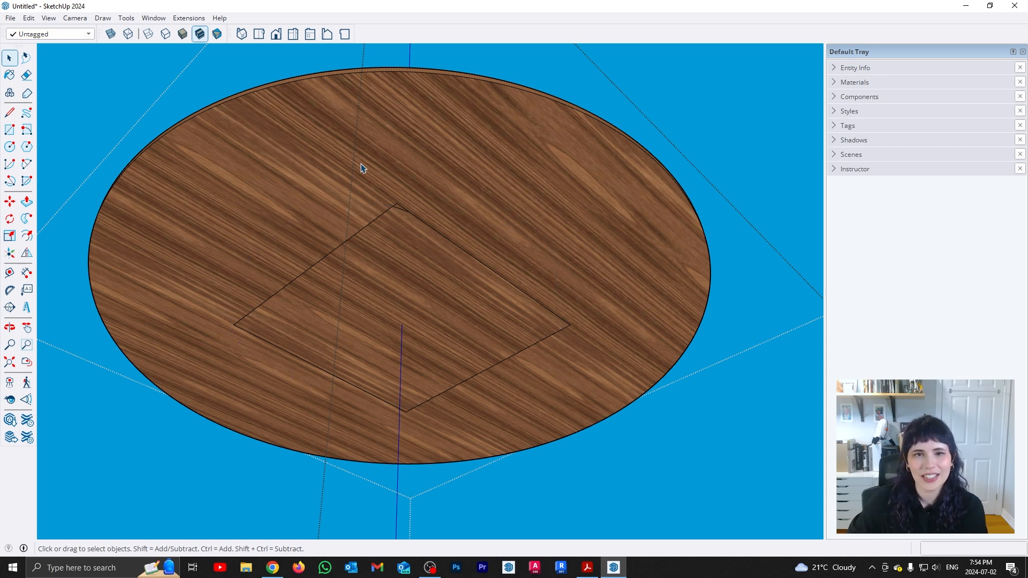
Inspect the tabletop from below and from the side, close its component and check how its bounding box fits
{"action": "double_click", "coordinate": [404, 227]}
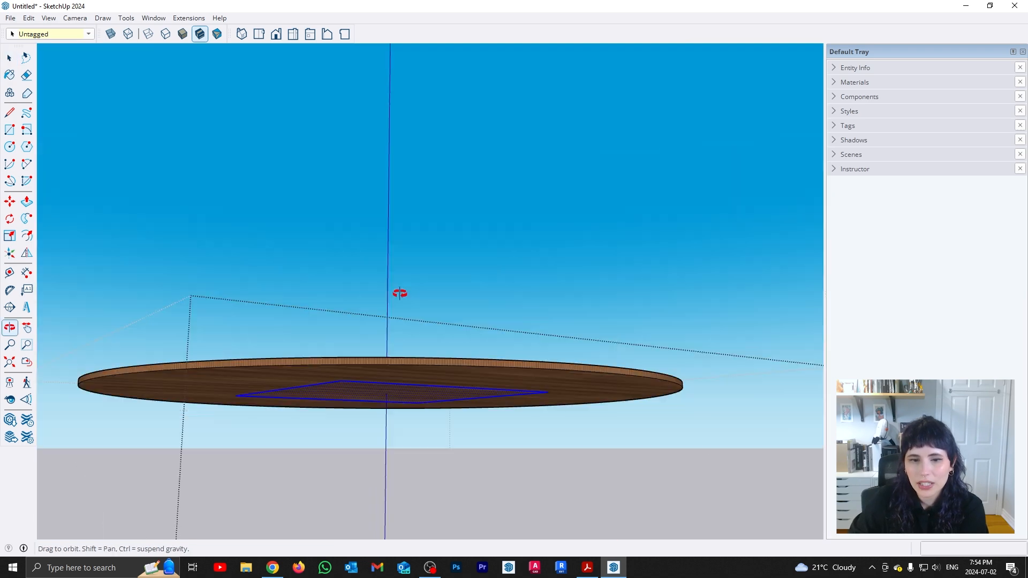
{"action": "middle_click_drag", "start_coordinate": [399, 291], "coordinate": [425, 367]}
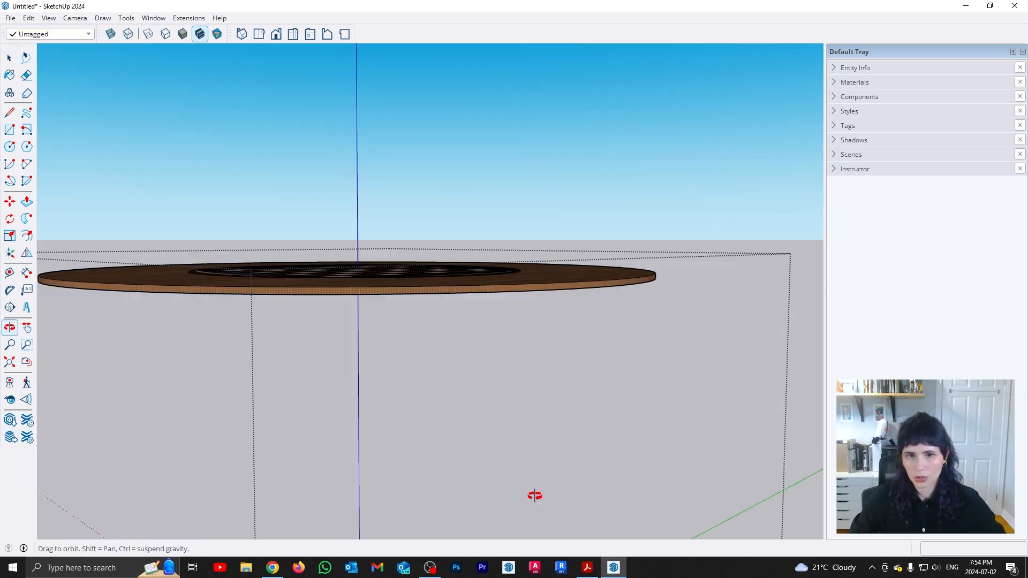
{"action": "middle_click_drag", "start_coordinate": [534, 493], "coordinate": [457, 295]}
{"action": "middle_click_drag", "start_coordinate": [522, 364], "coordinate": [666, 358]}
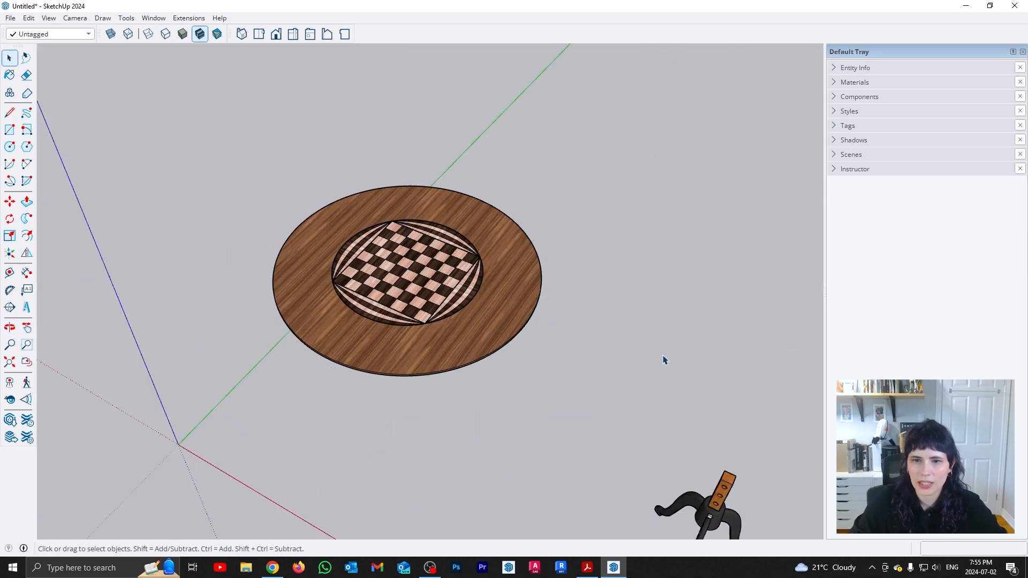
{"action": "middle_click_drag", "start_coordinate": [664, 360], "coordinate": [385, 169]}
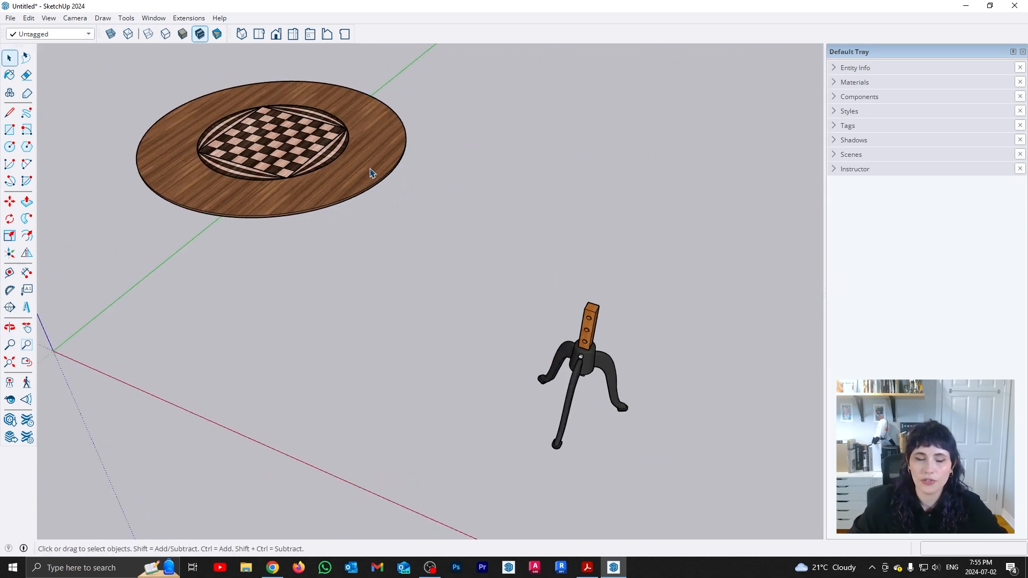
{"action": "left_click", "coordinate": [379, 170]}
{"action": "middle_click_drag", "start_coordinate": [307, 142], "coordinate": [445, 178]}
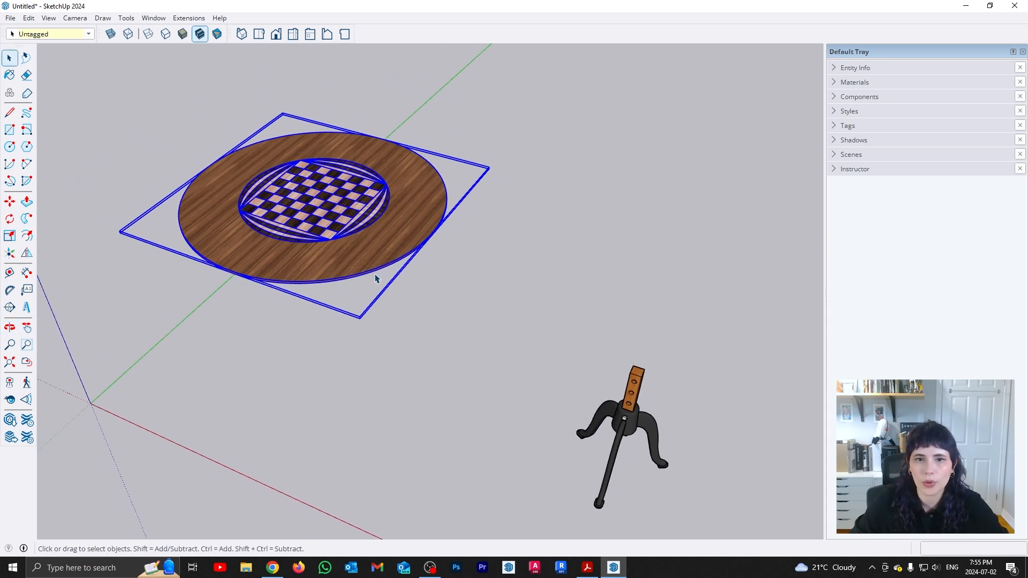
{"action": "middle_click_drag", "start_coordinate": [586, 411], "coordinate": [556, 375], "text": "shift"}
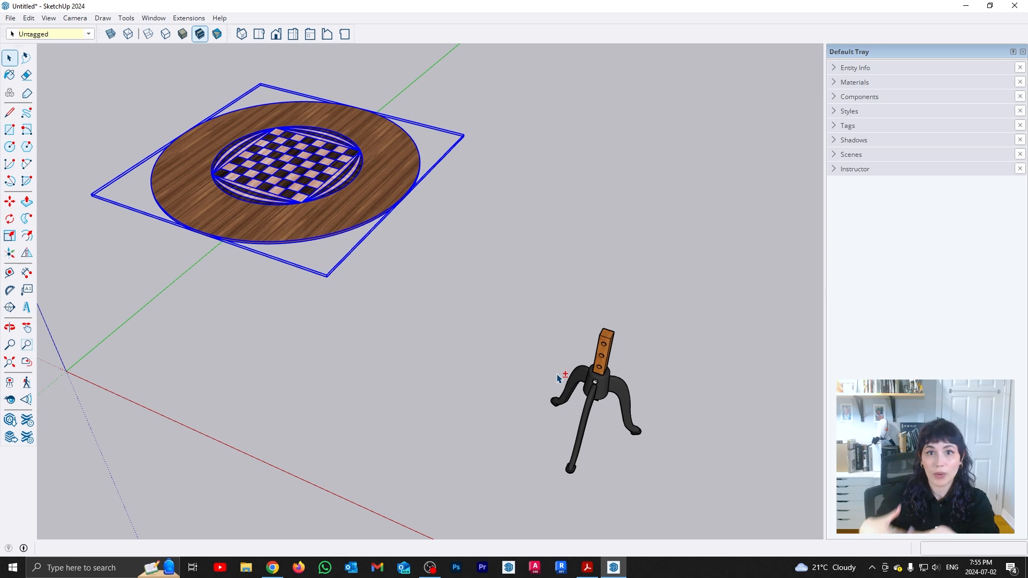
Check the Sidekicks base's bounding box, open the base for editing and look through the model's tags
{"action": "left_click", "coordinate": [583, 380]}
{"action": "middle_click_drag", "start_coordinate": [583, 380], "coordinate": [554, 273]}
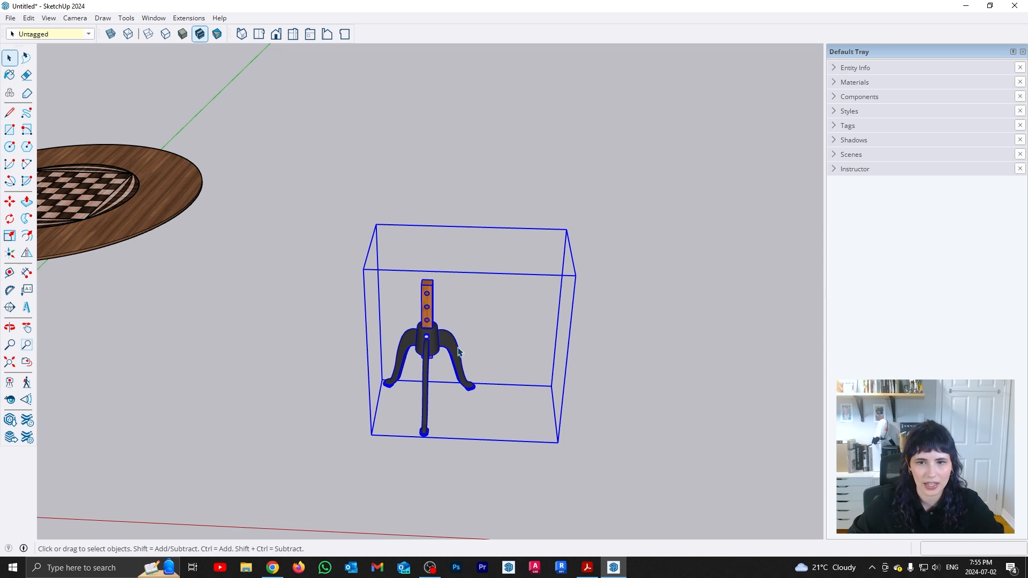
{"action": "double_click", "coordinate": [451, 346]}
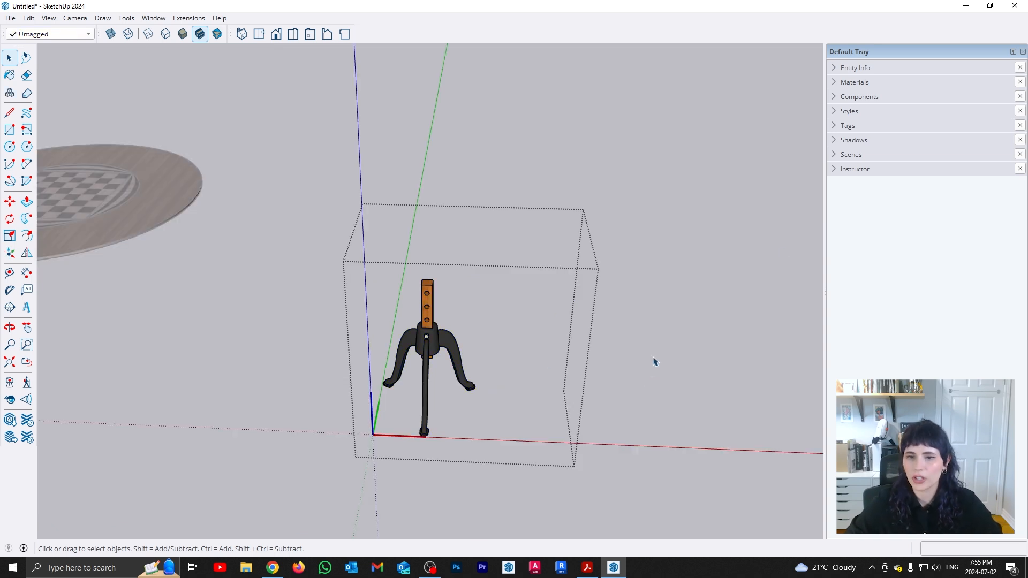
{"action": "left_click_drag", "start_coordinate": [626, 434], "coordinate": [546, 176]}
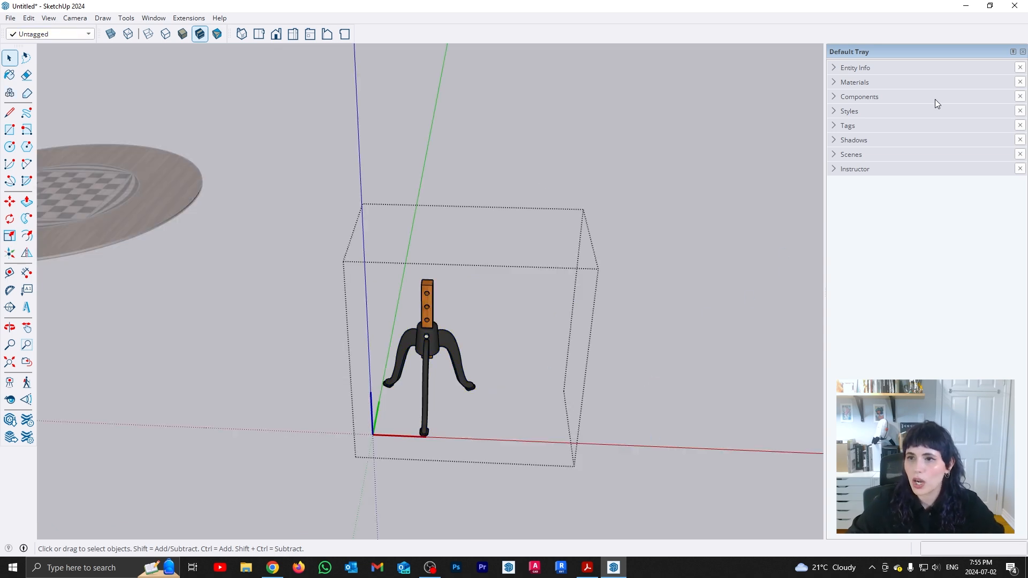
{"action": "left_click", "coordinate": [836, 128]}
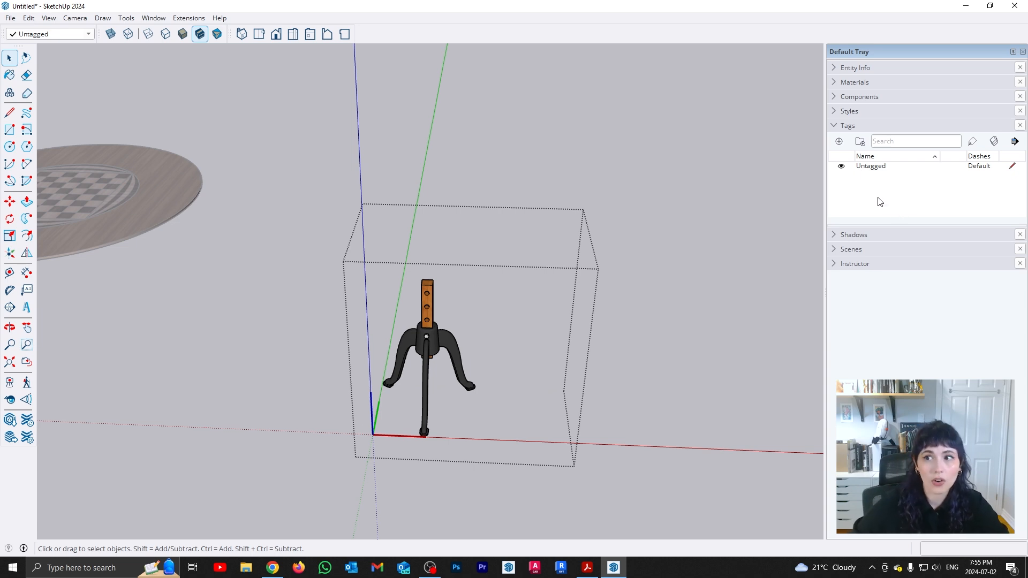
{"action": "left_click", "coordinate": [847, 125]}
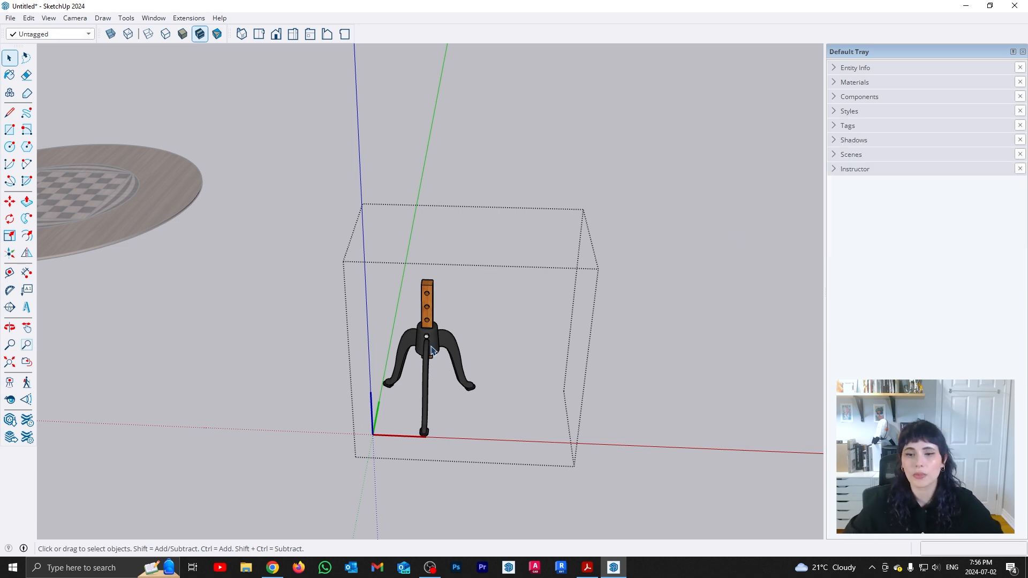
Show hidden geometry, inspect the Sidekicks base and the empty space around it, and turn hidden geometry off again
{"action": "middle_click_drag", "start_coordinate": [471, 352], "coordinate": [590, 380]}
{"action": "left_click", "coordinate": [48, 18]}
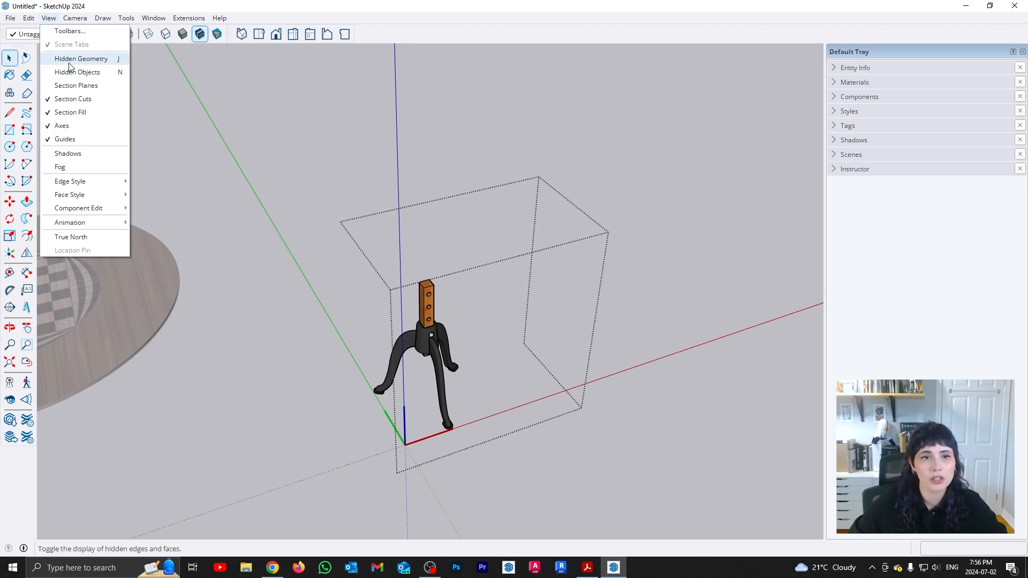
{"action": "left_click", "coordinate": [70, 58]}
{"action": "middle_click_drag", "start_coordinate": [561, 275], "coordinate": [314, 427]}
{"action": "left_click", "coordinate": [512, 298]}
{"action": "left_click", "coordinate": [324, 426]}
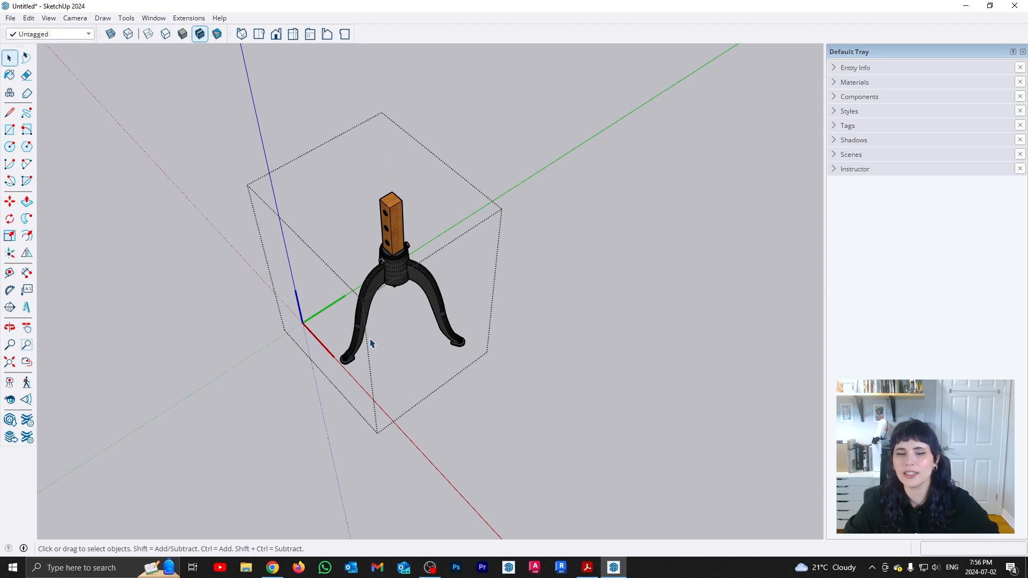
{"action": "middle_click_drag", "start_coordinate": [367, 344], "coordinate": [704, 309]}
{"action": "scroll", "coordinate": [472, 352], "scroll_direction": "down", "scroll_amount": 1}
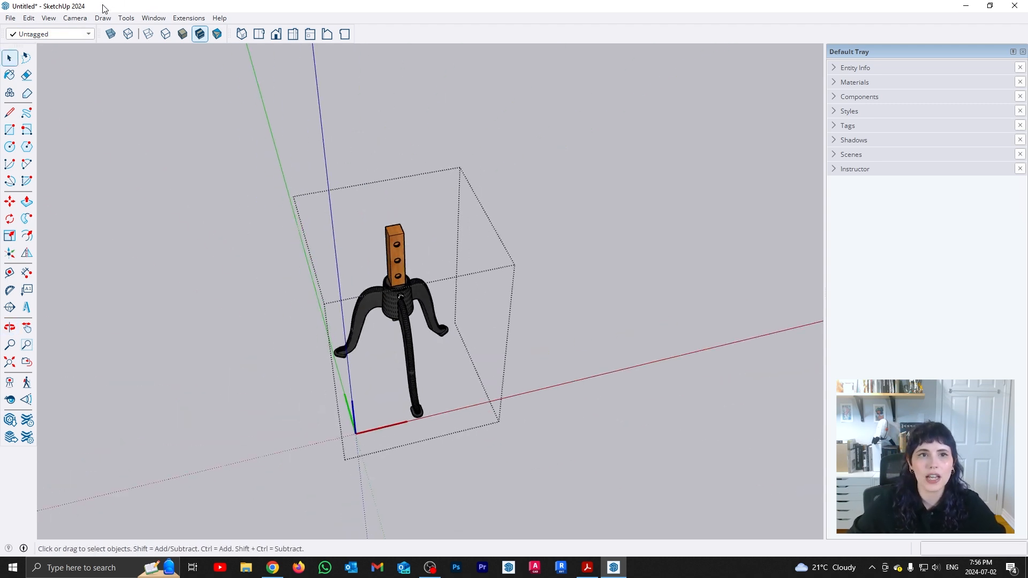
{"action": "left_click", "coordinate": [50, 18]}
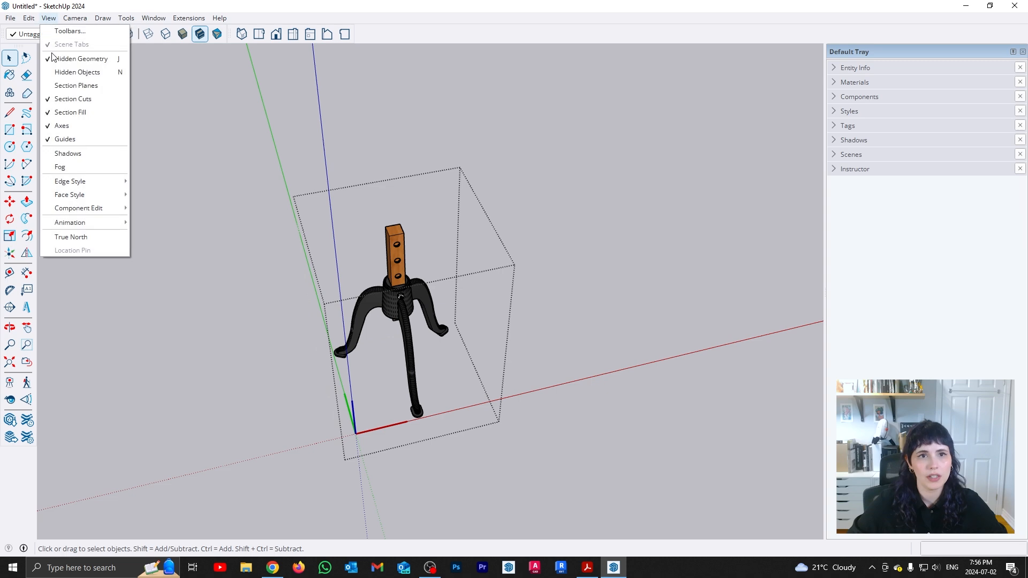
{"action": "left_click", "coordinate": [62, 59]}
Show hidden objects to check around the Sidekicks base, turn them off again and close the component
{"action": "left_click", "coordinate": [48, 19]}
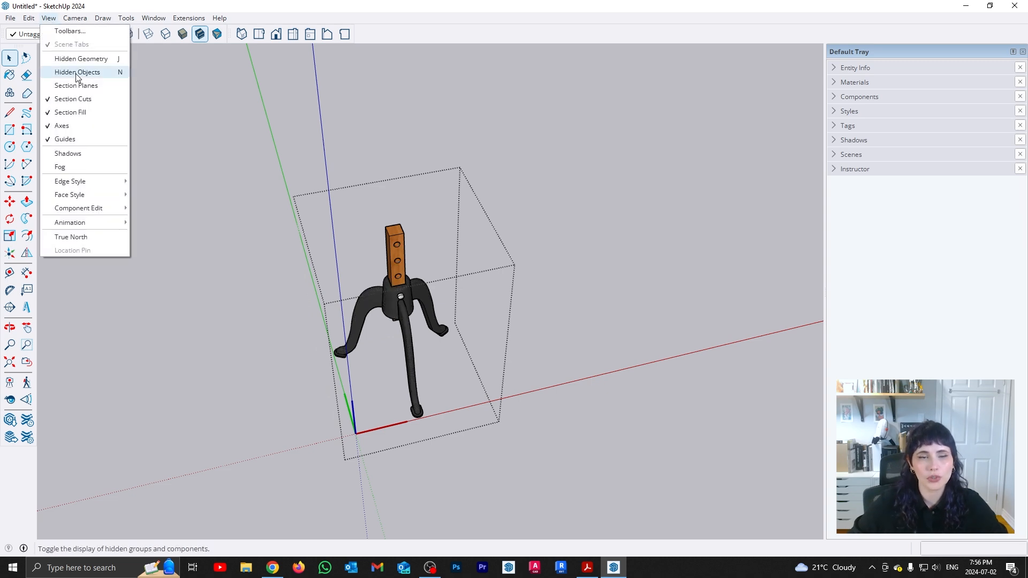
{"action": "left_click", "coordinate": [78, 72]}
{"action": "middle_click_drag", "start_coordinate": [298, 339], "coordinate": [199, 298]}
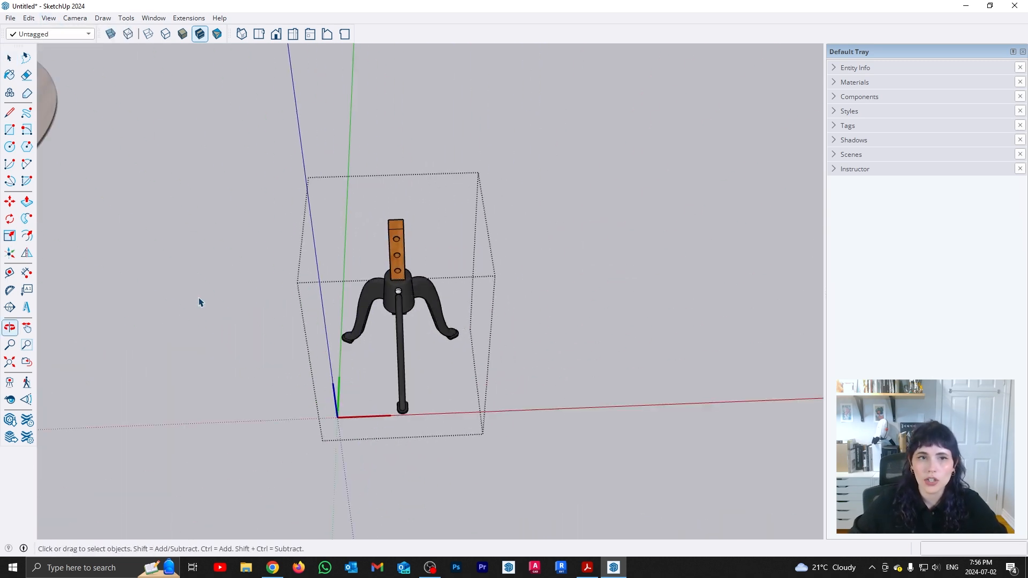
{"action": "left_click", "coordinate": [49, 18]}
{"action": "left_click", "coordinate": [78, 74]}
{"action": "middle_click_drag", "start_coordinate": [606, 348], "coordinate": [453, 370]}
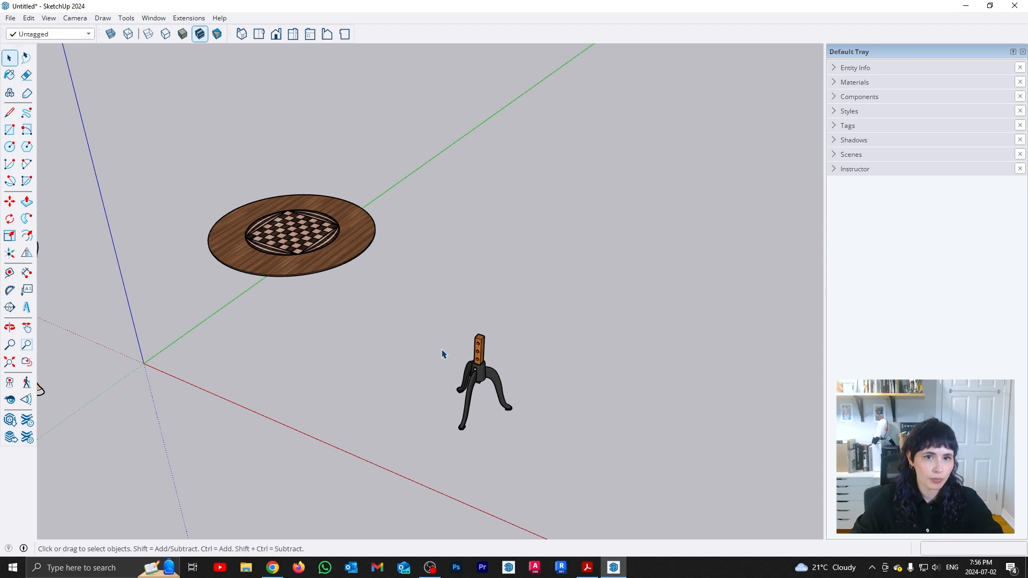
{"action": "middle_click_drag", "start_coordinate": [396, 306], "coordinate": [434, 376]}
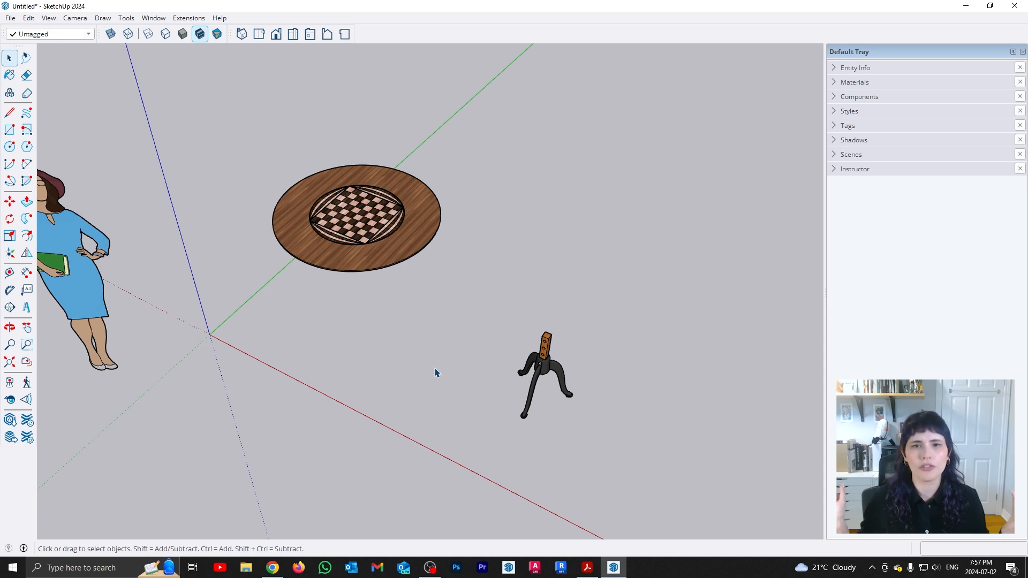
Scale the round chess tabletop uniformly in its red and green directions from a corner grip to 2' by 2'
{"action": "left_click", "coordinate": [402, 240]}
{"action": "middle_click_drag", "start_coordinate": [377, 200], "coordinate": [418, 371]}
{"action": "scroll", "coordinate": [370, 311], "scroll_direction": "up", "scroll_amount": 2}
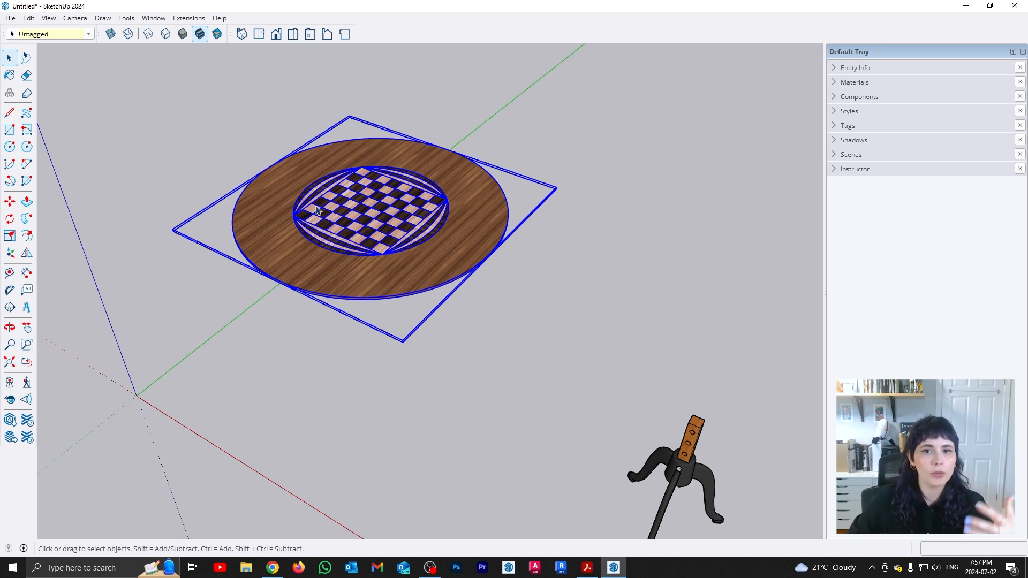
{"action": "middle_click_drag", "start_coordinate": [420, 260], "coordinate": [431, 312], "text": "shift"}
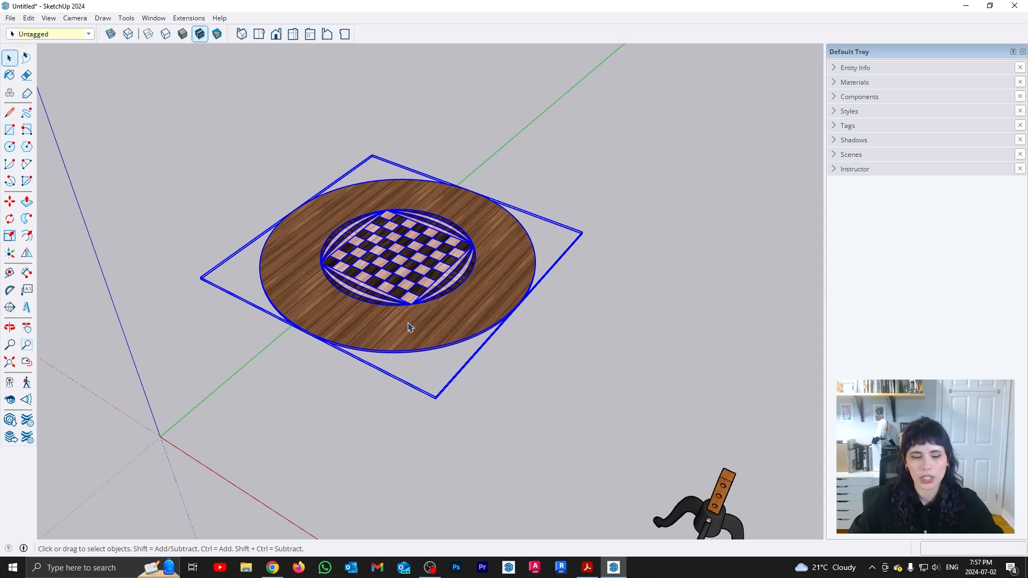
{"action": "middle_click_drag", "start_coordinate": [408, 326], "coordinate": [337, 330]}
{"action": "key", "text": "s"}
{"action": "scroll", "coordinate": [293, 326], "scroll_direction": "up", "scroll_amount": 3}
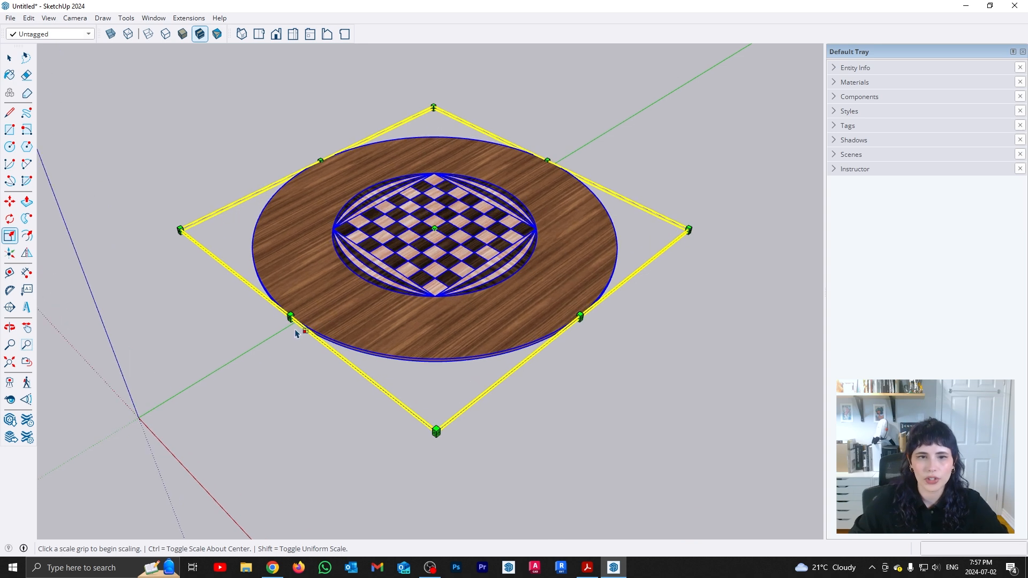
{"action": "scroll", "coordinate": [290, 320], "scroll_direction": "up", "scroll_amount": 6}
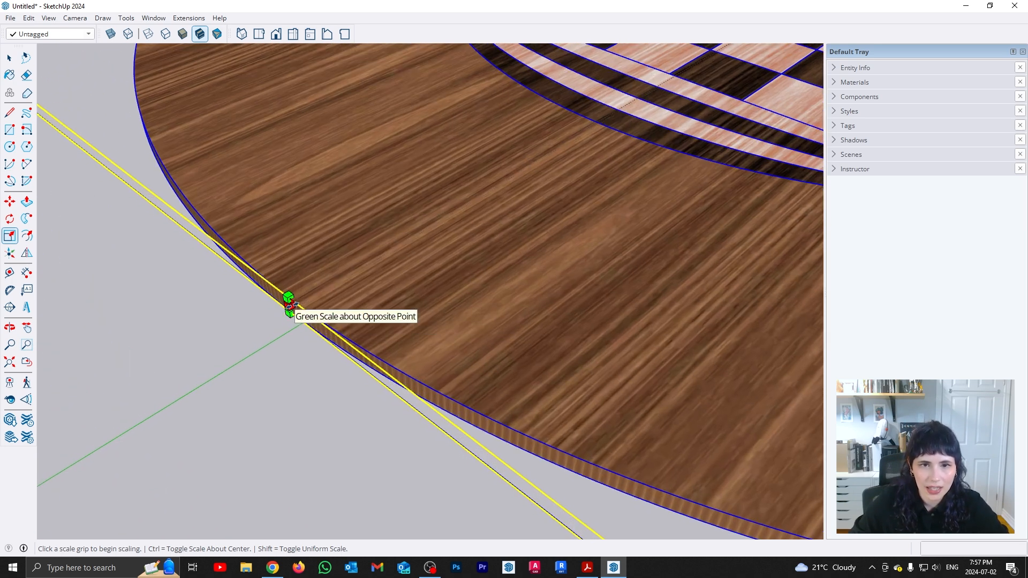
{"action": "scroll", "coordinate": [292, 274], "scroll_direction": "down", "scroll_amount": 5}
{"action": "scroll", "coordinate": [549, 372], "scroll_direction": "up", "scroll_amount": 6}
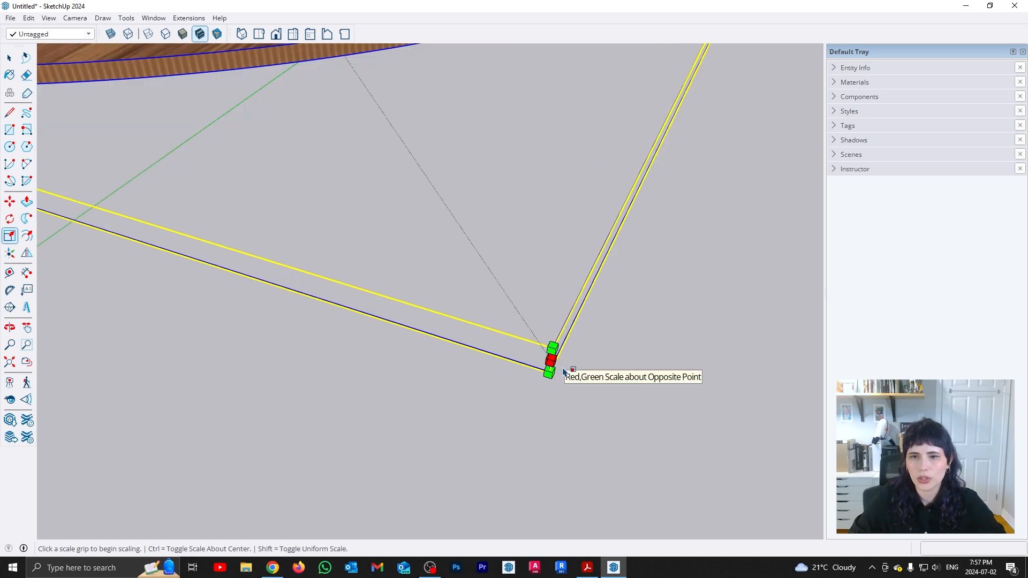
{"action": "left_click", "coordinate": [551, 366]}
{"action": "scroll", "coordinate": [489, 399], "scroll_direction": "down", "scroll_amount": 8}
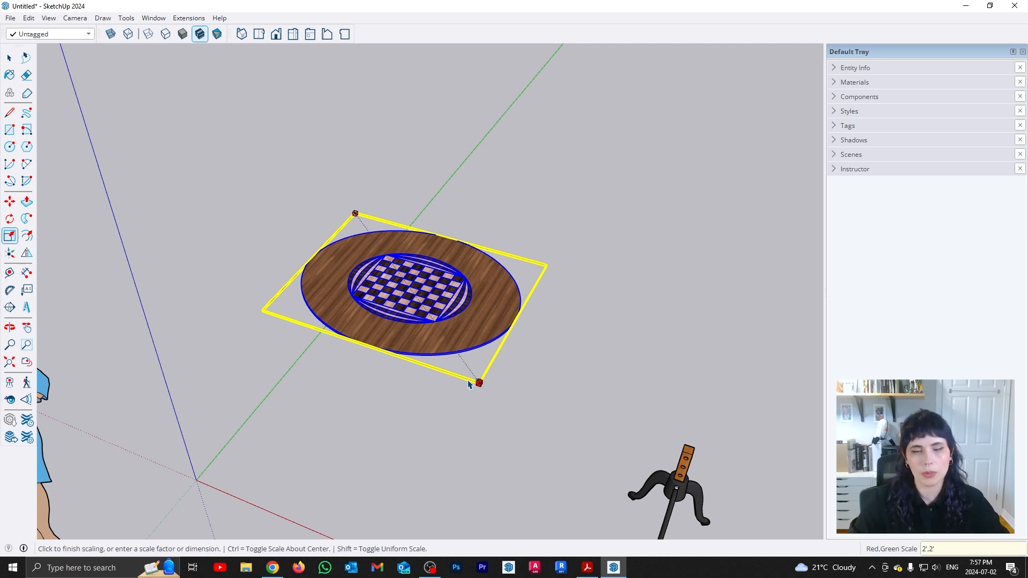
{"action": "key", "text": "Escape"}
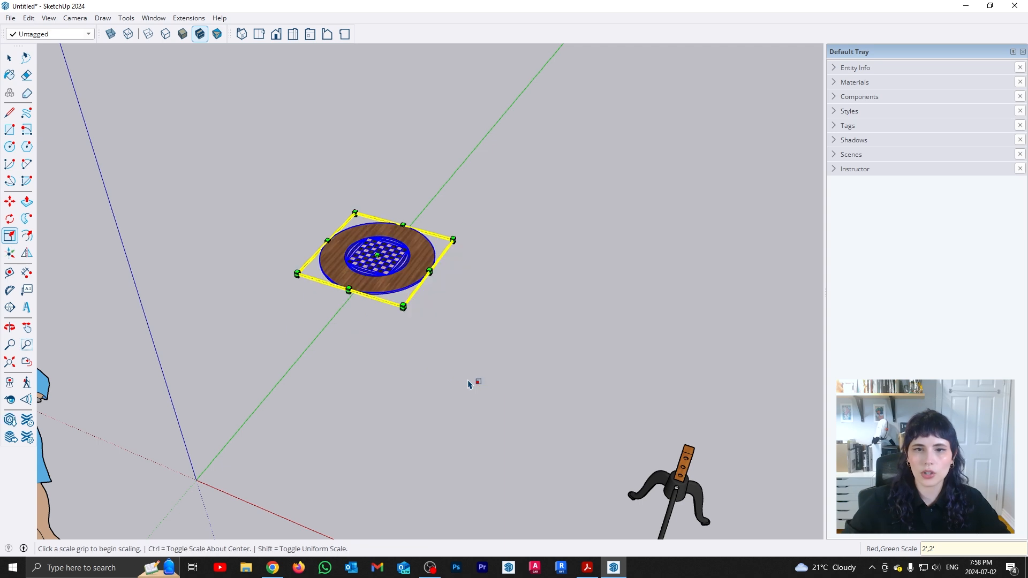
Scale the tabletop's thickness downward to 2", then rescale it in the blue direction to a thinner slab
{"action": "key", "text": "space"}
{"action": "middle_click_drag", "start_coordinate": [546, 353], "coordinate": [379, 278]}
{"action": "scroll", "coordinate": [495, 482], "scroll_direction": "up", "scroll_amount": 2}
{"action": "scroll", "coordinate": [461, 385], "scroll_direction": "down", "scroll_amount": 2}
{"action": "scroll", "coordinate": [406, 295], "scroll_direction": "up", "scroll_amount": 4}
{"action": "key", "text": "s"}
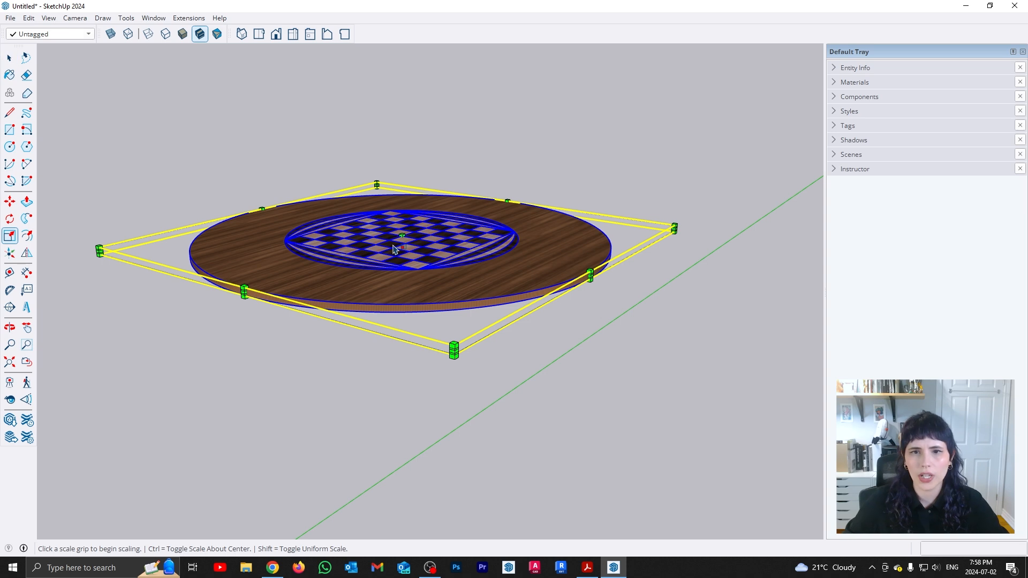
{"action": "left_click", "coordinate": [402, 235]}
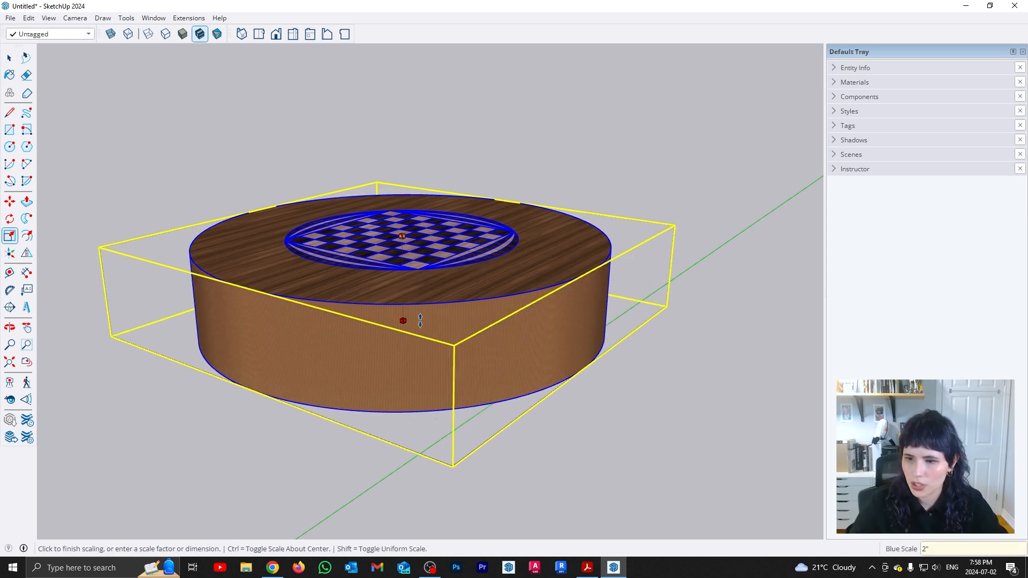
{"action": "key", "text": "Return"}
{"action": "left_click", "coordinate": [402, 235]}
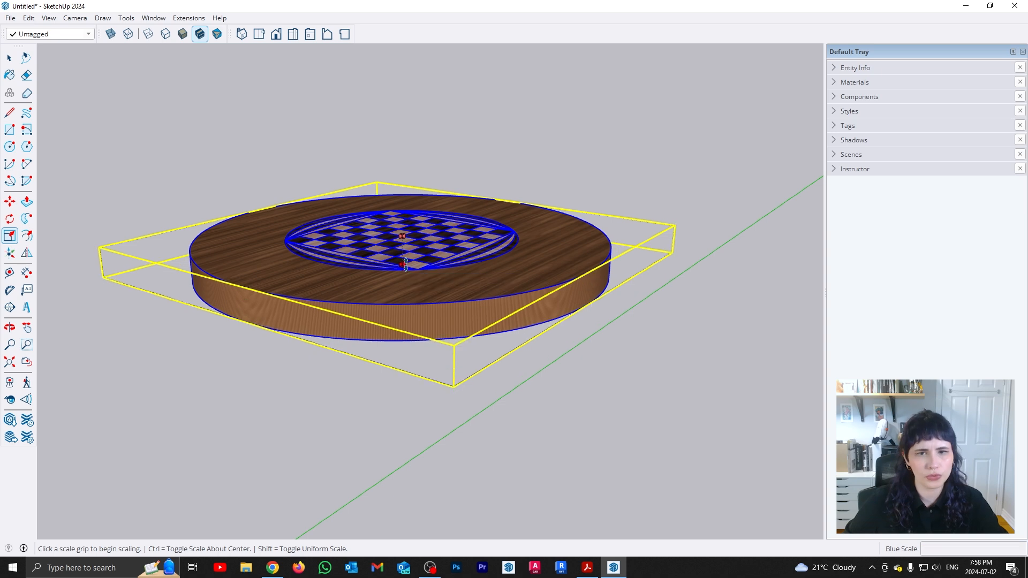
{"action": "key", "text": "Return"}
{"action": "key", "text": "space"}
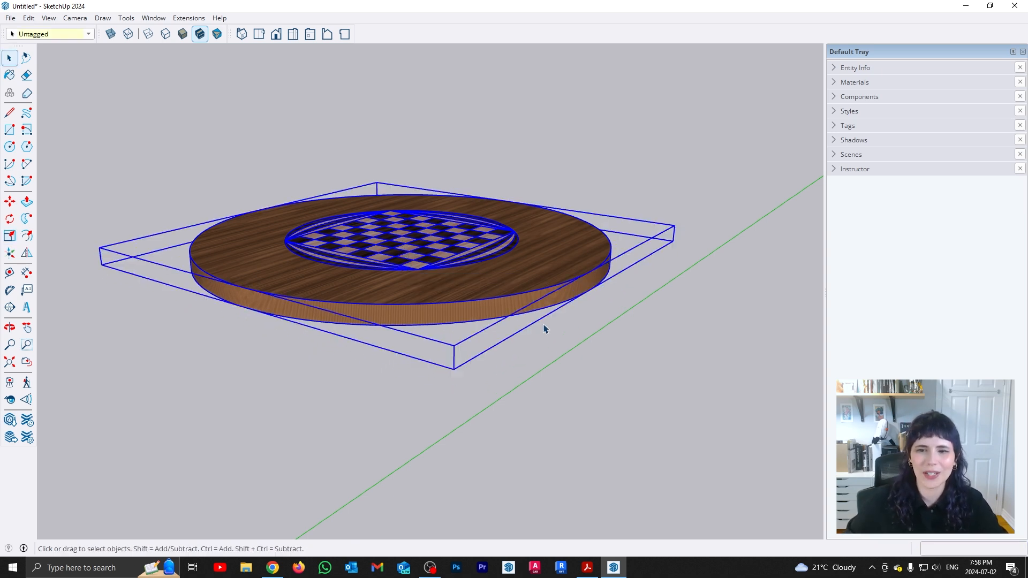
{"action": "scroll", "coordinate": [502, 274], "scroll_direction": "down", "scroll_amount": 6}
{"action": "middle_click_drag", "start_coordinate": [502, 274], "coordinate": [536, 493]}
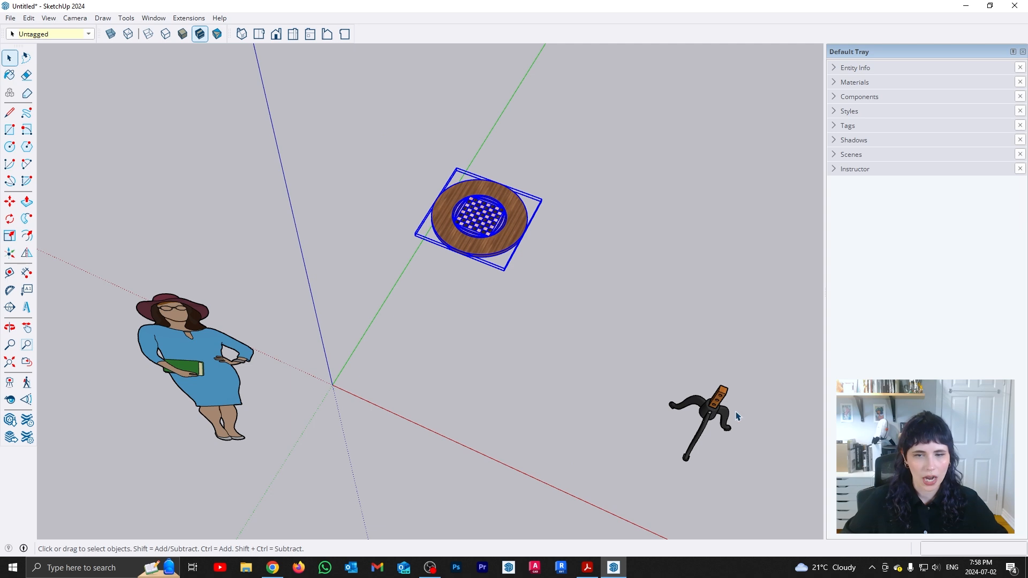
{"action": "middle_click_drag", "start_coordinate": [702, 461], "coordinate": [474, 356]}
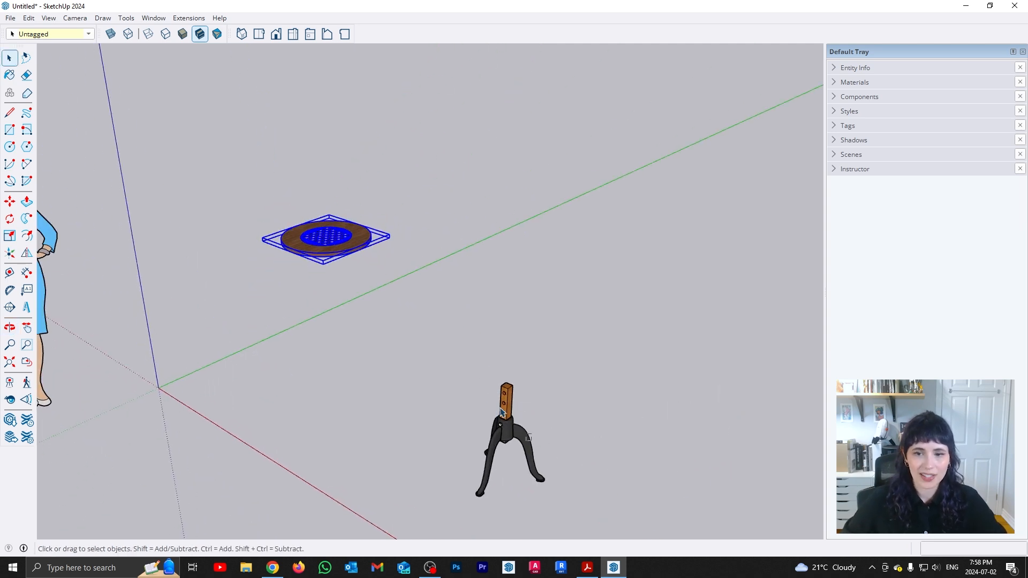
{"action": "left_click", "coordinate": [507, 392]}
{"action": "key", "text": "s"}
{"action": "left_click", "coordinate": [503, 390]}
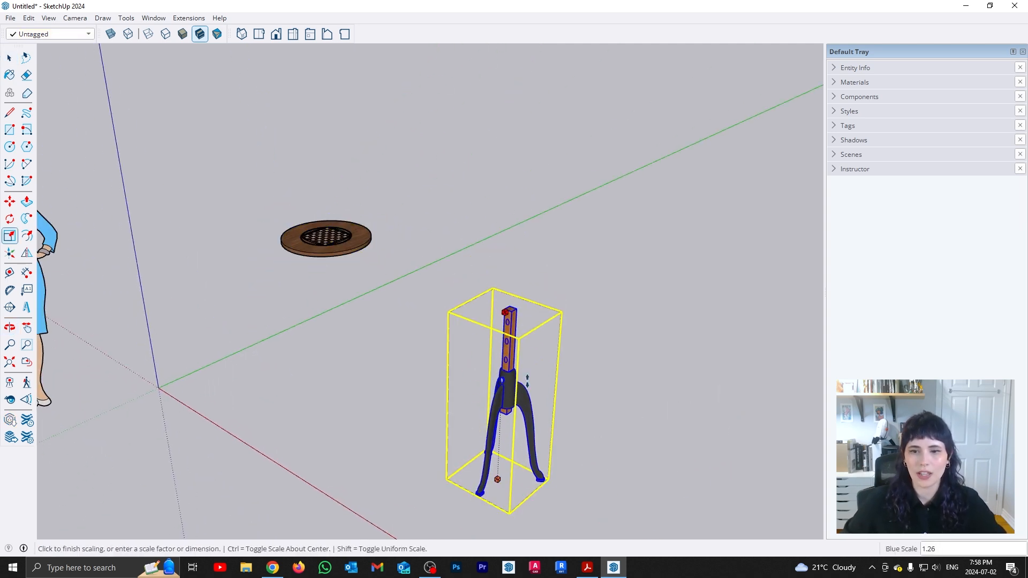
{"action": "key", "text": "space"}
{"action": "middle_click_drag", "start_coordinate": [557, 296], "coordinate": [563, 330]}
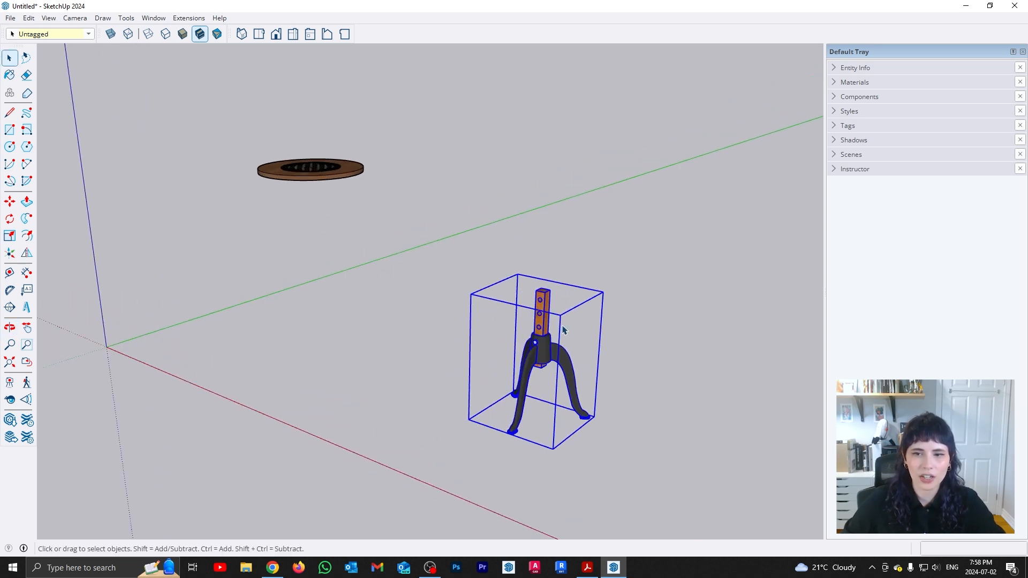
Move the tabletop by the corner of its bounding box onto the model origin
{"action": "left_click", "coordinate": [329, 178]}
{"action": "middle_click_drag", "start_coordinate": [307, 226], "coordinate": [360, 239]}
{"action": "key", "text": "m"}
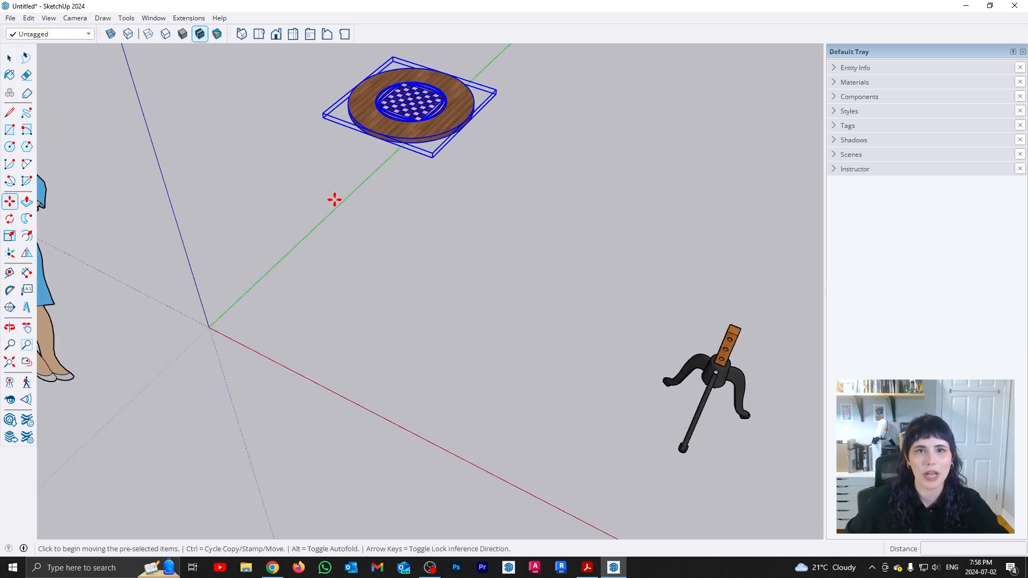
{"action": "left_click", "coordinate": [323, 111]}
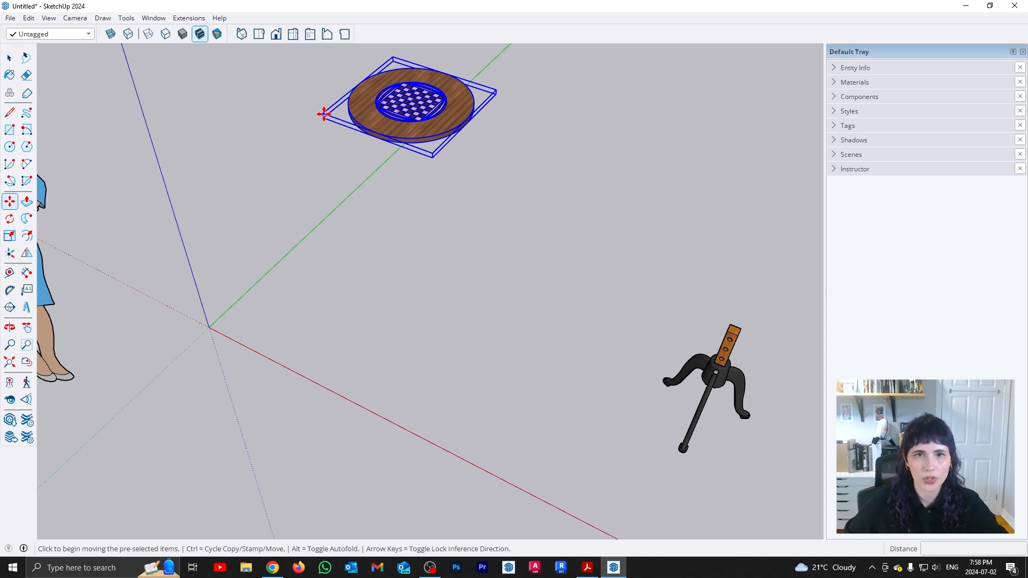
{"action": "left_click", "coordinate": [206, 325]}
Raise the tabletop 30" along the blue axis and measure its height above the ground with the Tape Measure
{"action": "middle_click_drag", "start_coordinate": [368, 385], "coordinate": [397, 419]}
{"action": "scroll", "coordinate": [424, 379], "scroll_direction": "up", "scroll_amount": 3}
{"action": "scroll", "coordinate": [394, 415], "scroll_direction": "down", "scroll_amount": 3}
{"action": "scroll", "coordinate": [455, 390], "scroll_direction": "up", "scroll_amount": 1}
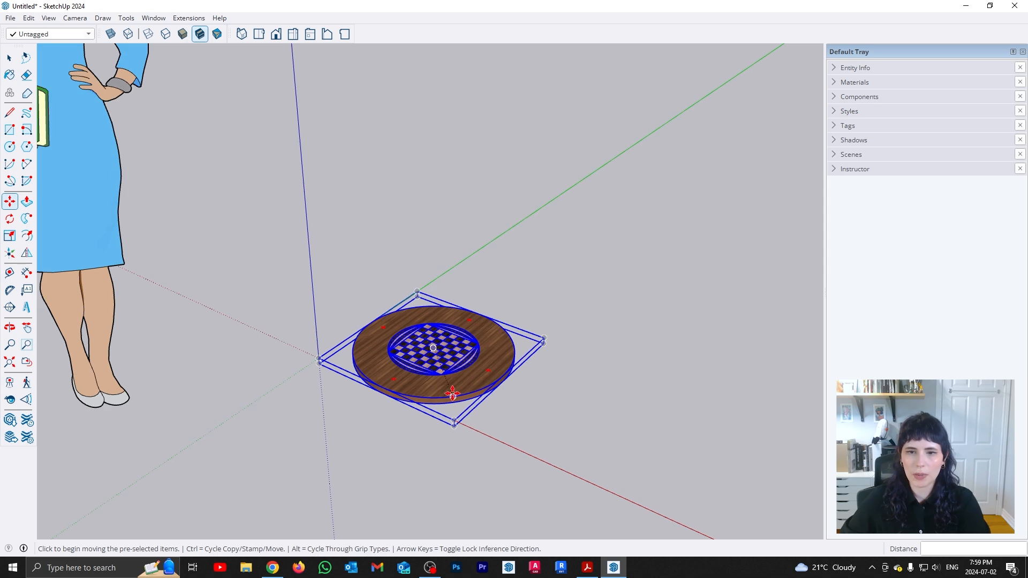
{"action": "scroll", "coordinate": [541, 247], "scroll_direction": "up", "scroll_amount": 2}
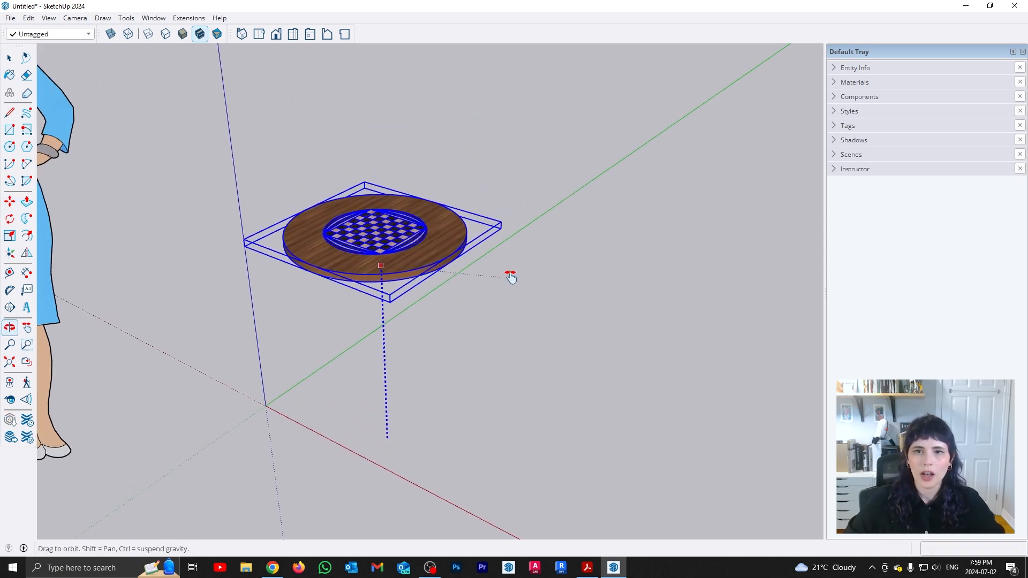
{"action": "type", "text": "30\""}
{"action": "key", "text": "Return"}
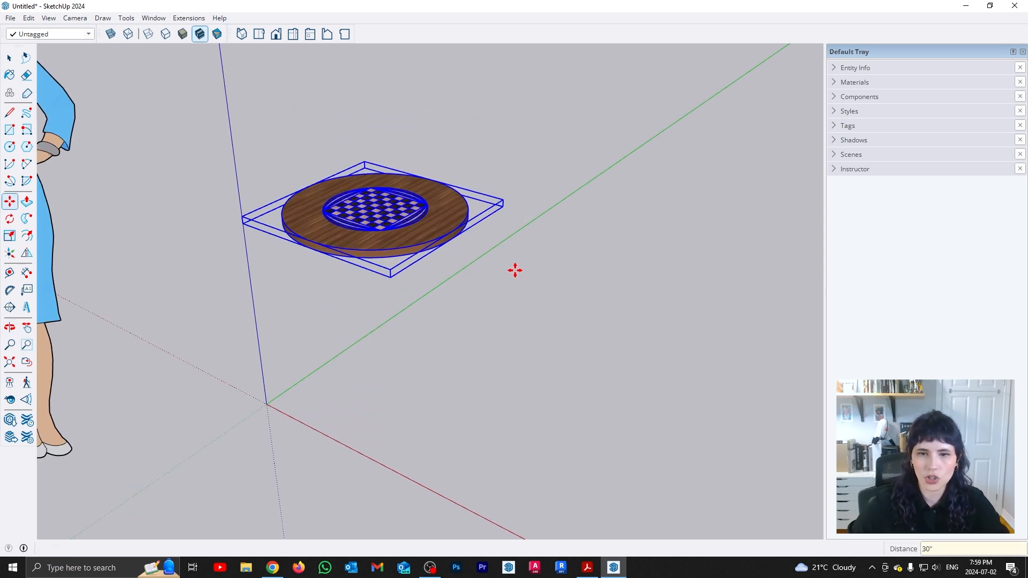
{"action": "key", "text": "t"}
{"action": "left_click", "coordinate": [338, 248]}
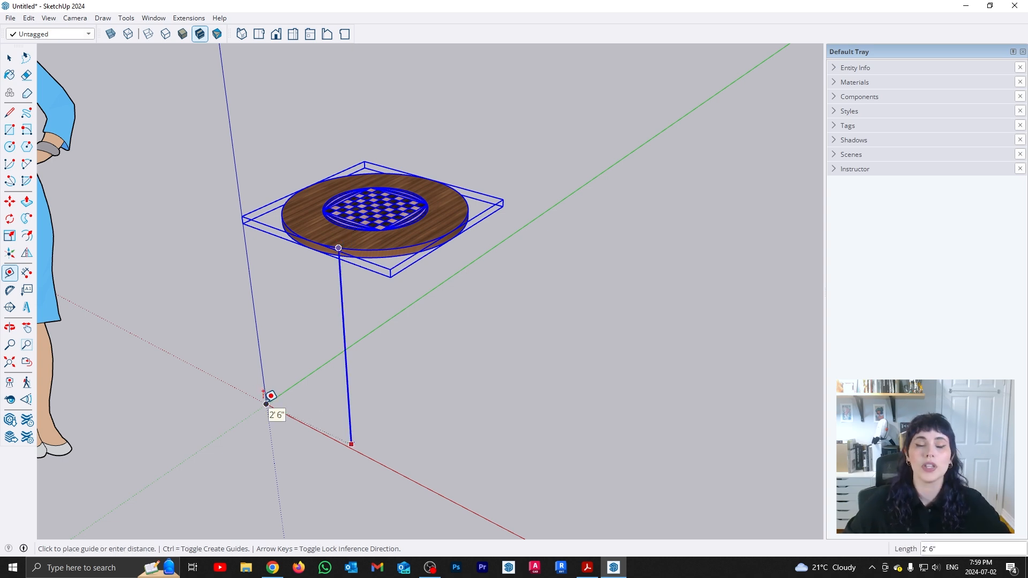
{"action": "key", "text": "space"}
Move the Sidekicks base along the ground to a spot close beside the raised tabletop
{"action": "left_click", "coordinate": [293, 285]}
{"action": "middle_click_drag", "start_coordinate": [294, 285], "coordinate": [508, 385]}
{"action": "key", "text": "m"}
{"action": "left_click", "coordinate": [666, 388]}
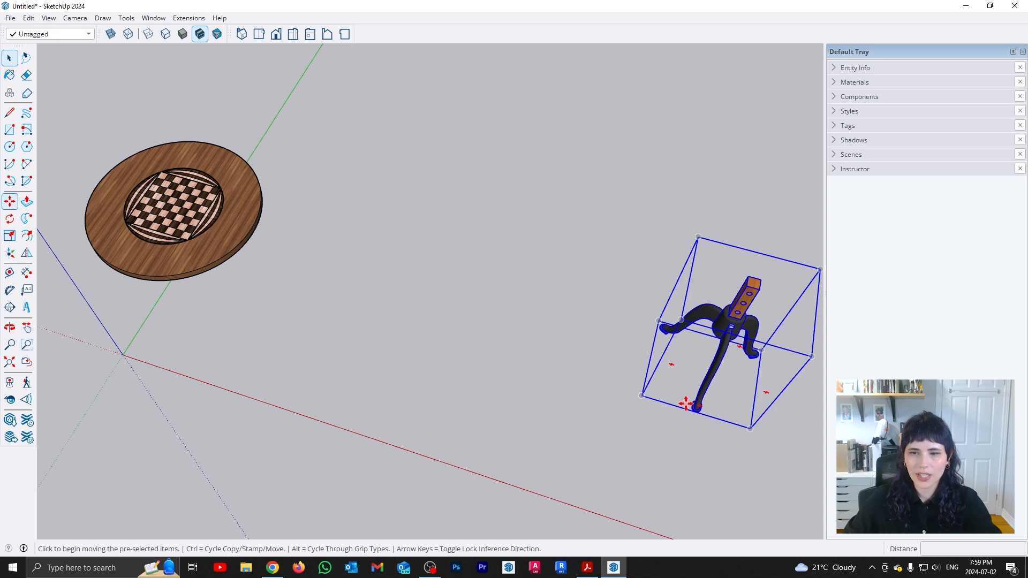
{"action": "left_click", "coordinate": [299, 355]}
{"action": "middle_click_drag", "start_coordinate": [300, 354], "coordinate": [534, 308]}
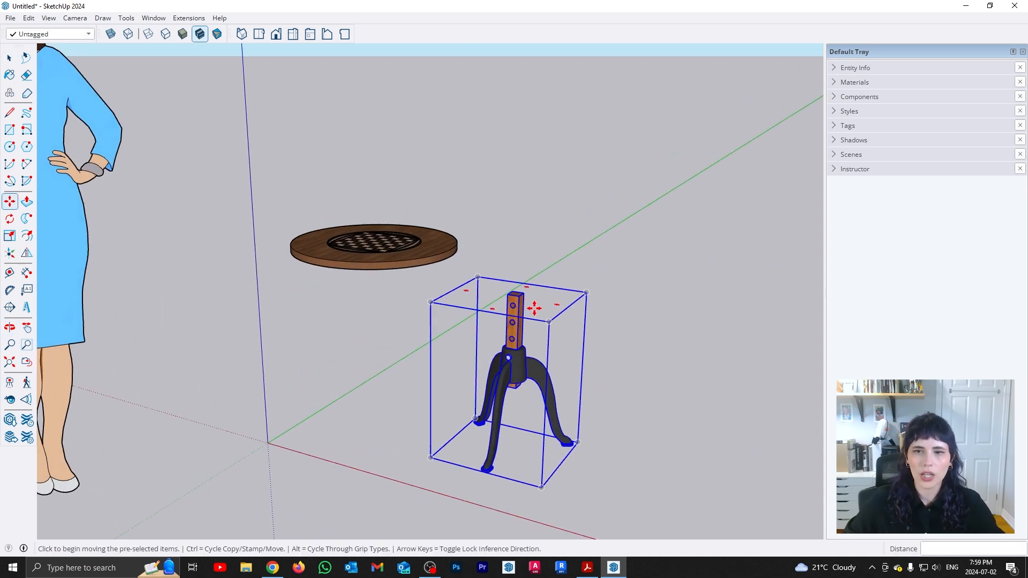
Scale the Sidekicks base upward in the blue direction by about 1.23, matching its top to the tabletop's underside
{"action": "key", "text": "s"}
{"action": "left_click", "coordinate": [510, 296]}
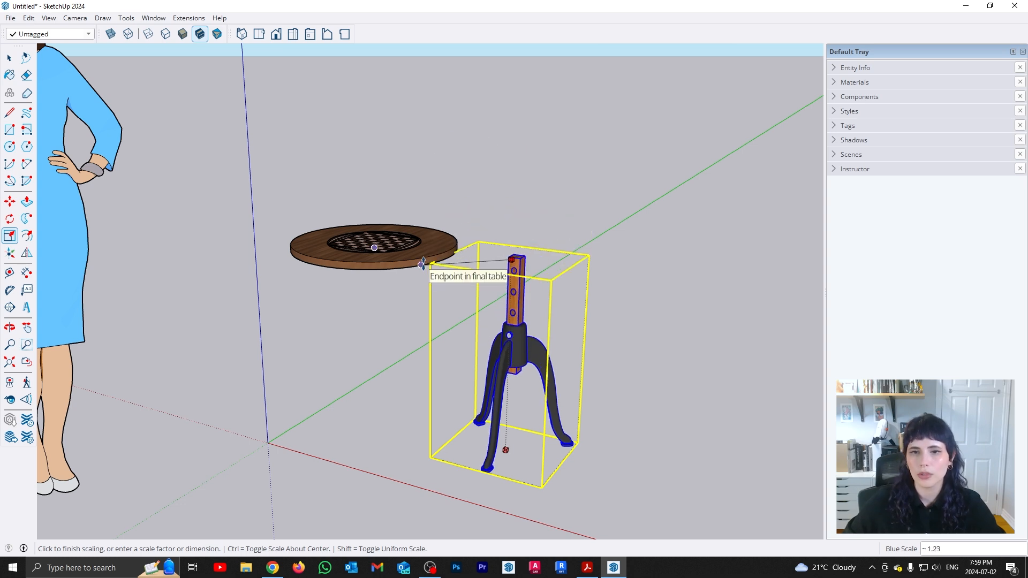
{"action": "middle_click_drag", "start_coordinate": [425, 259], "coordinate": [444, 161]}
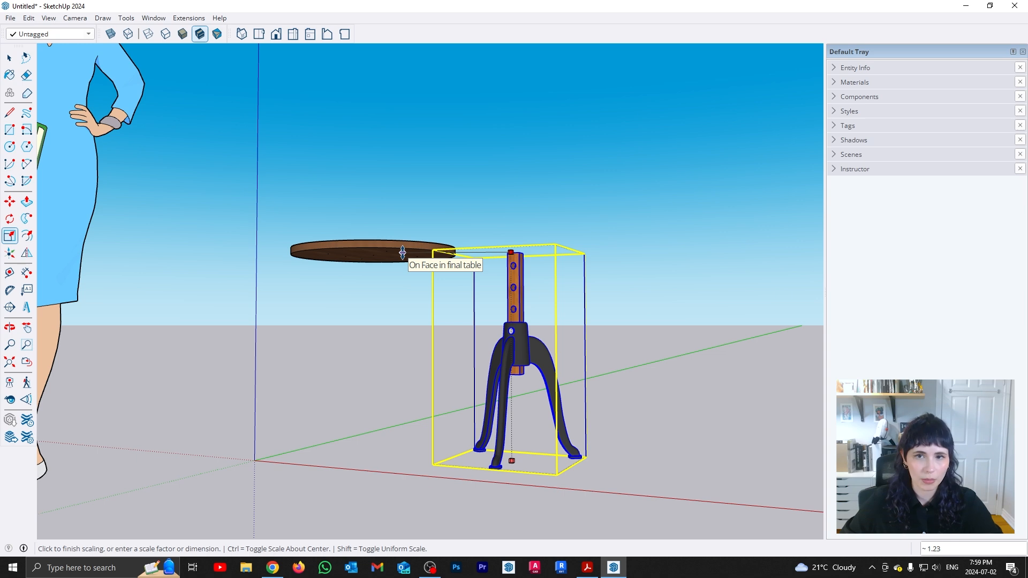
{"action": "left_click", "coordinate": [402, 252]}
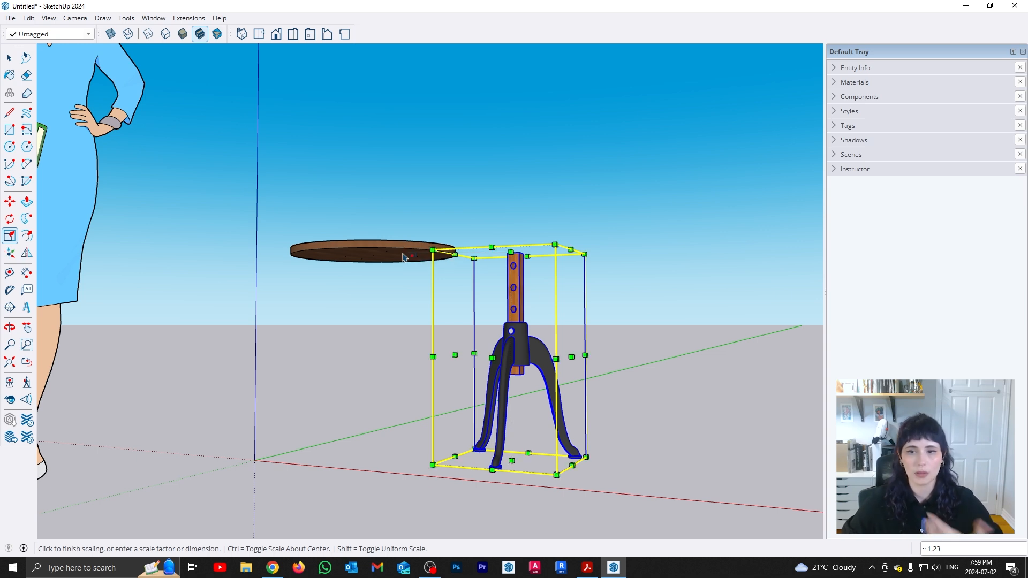
Move the base by the midpoint of its column's top edge along the green axis to line up with the tabletop's centre
{"action": "middle_click_drag", "start_coordinate": [585, 252], "coordinate": [459, 325]}
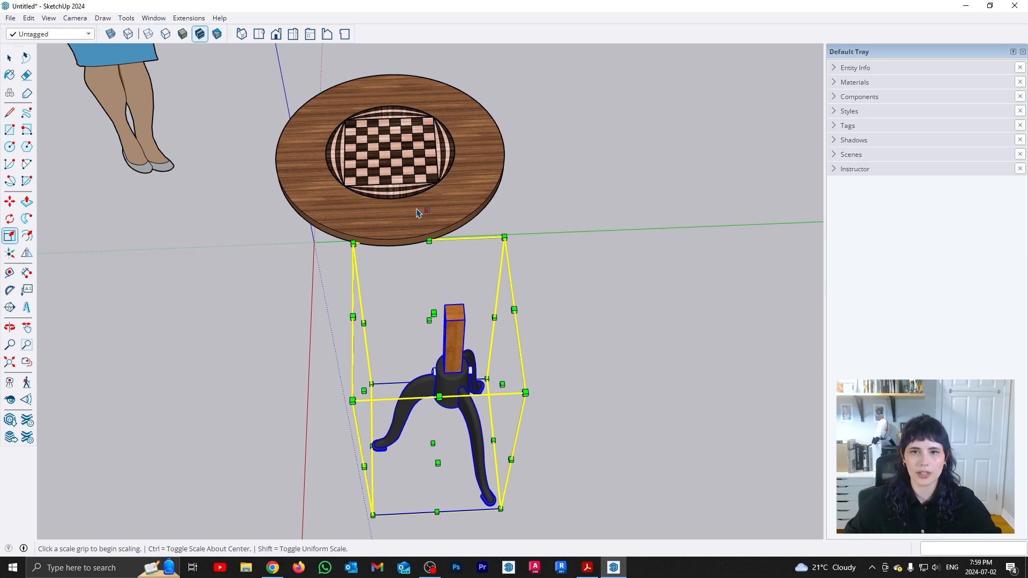
{"action": "key", "text": "m"}
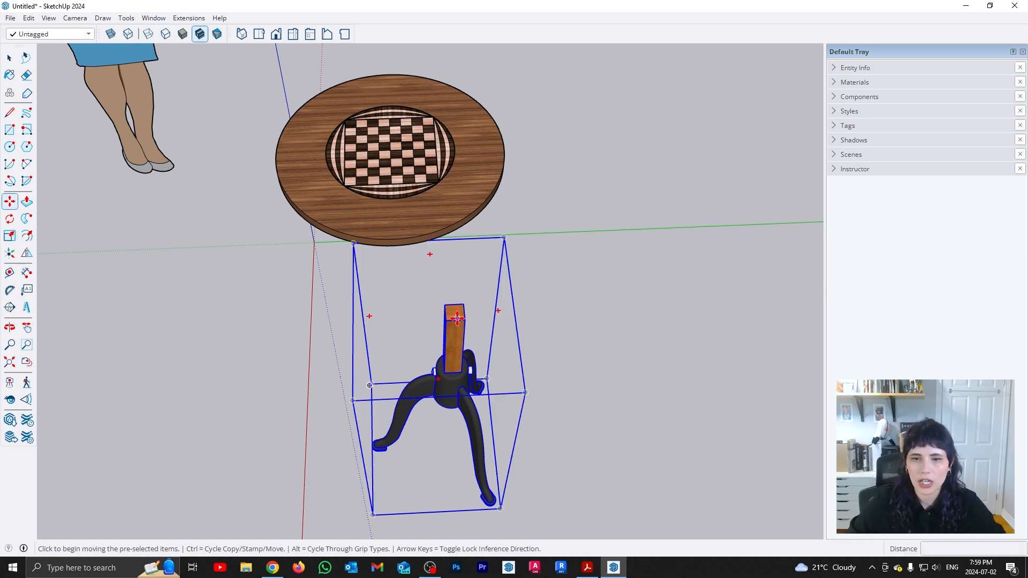
{"action": "scroll", "coordinate": [454, 321], "scroll_direction": "up", "scroll_amount": 4}
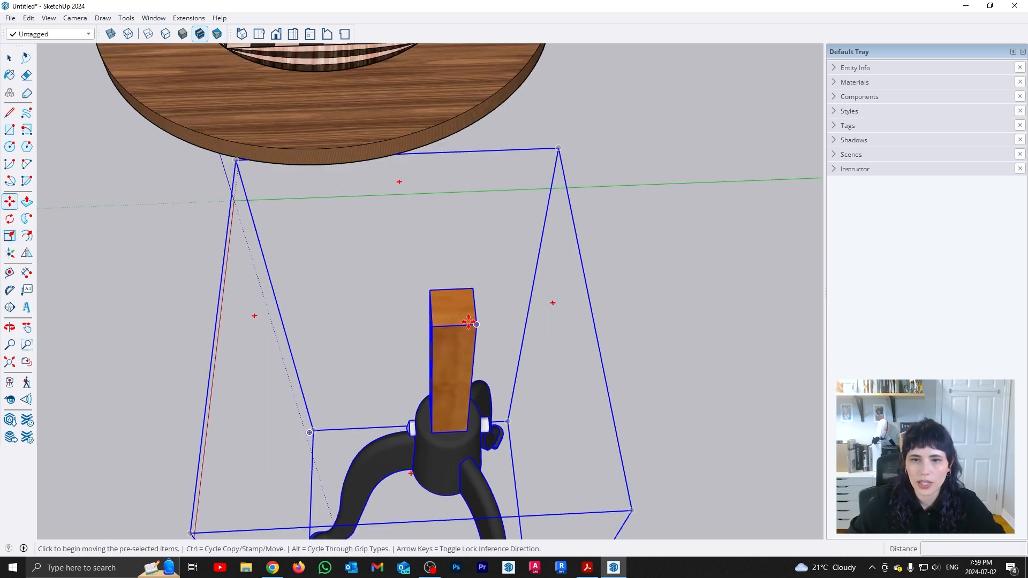
{"action": "left_click", "coordinate": [453, 324]}
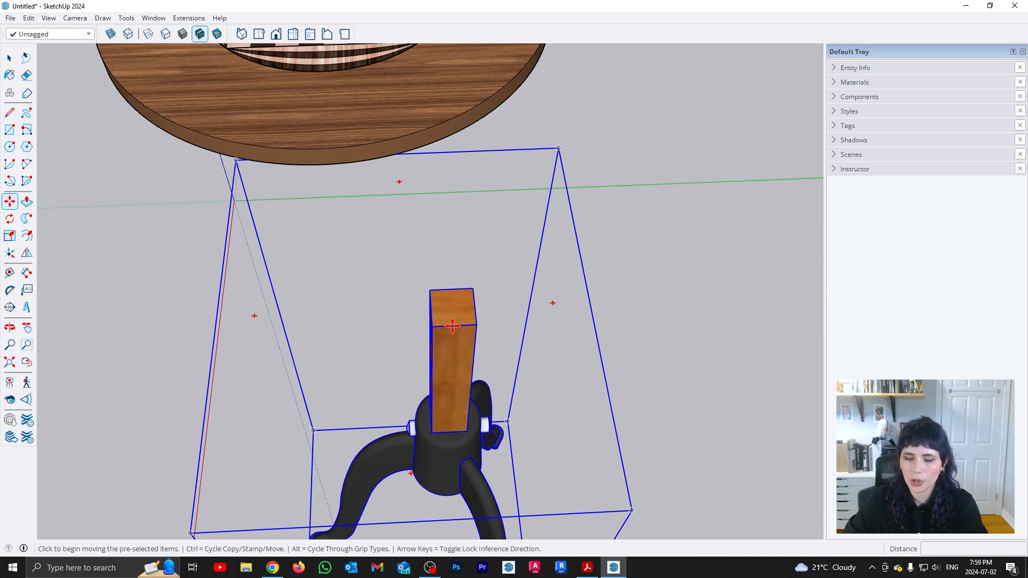
{"action": "scroll", "coordinate": [422, 312], "scroll_direction": "down", "scroll_amount": 5}
{"action": "scroll", "coordinate": [421, 312], "scroll_direction": "down", "scroll_amount": 1}
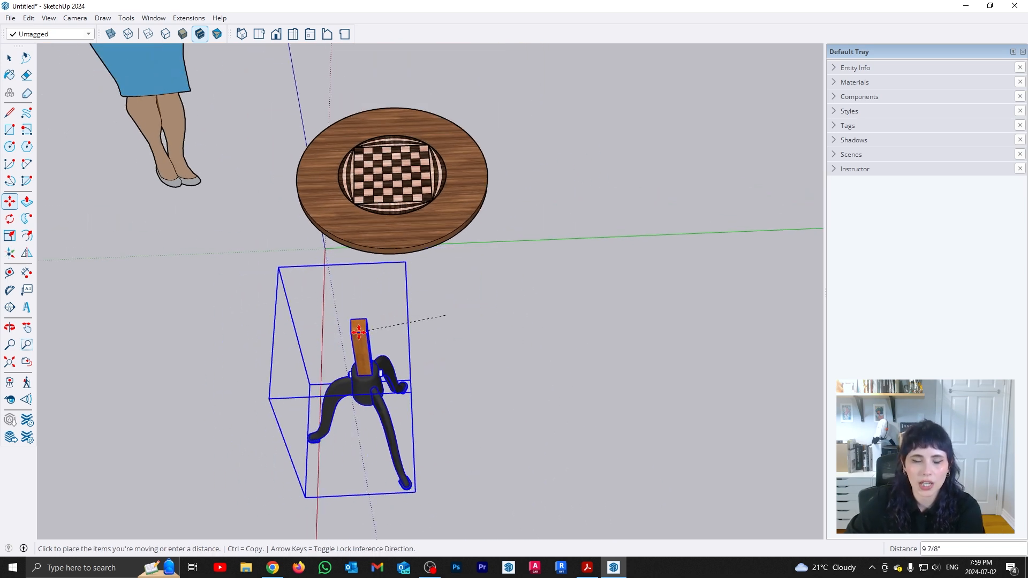
{"action": "scroll", "coordinate": [381, 261], "scroll_direction": "up", "scroll_amount": 2}
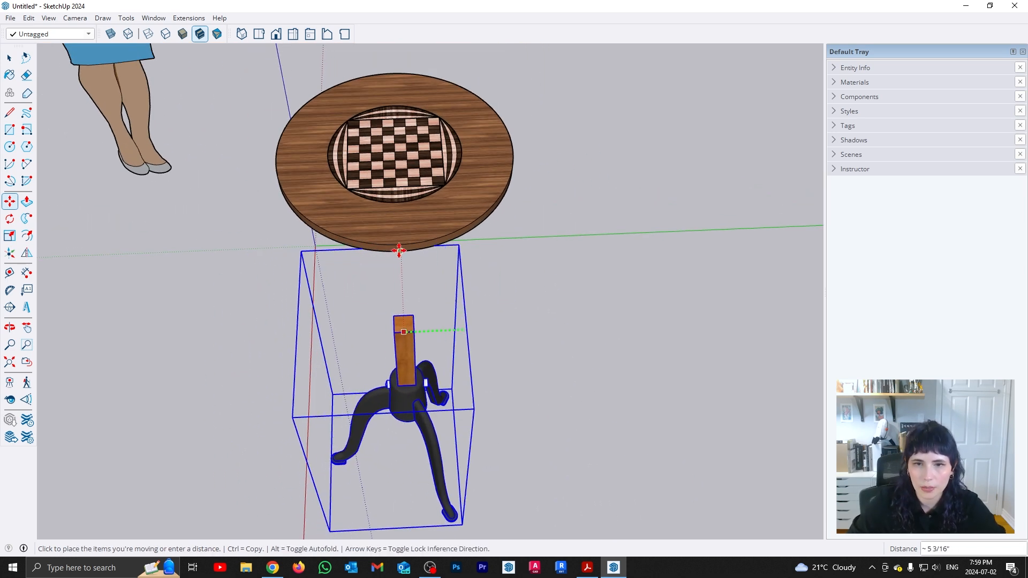
{"action": "left_click", "coordinate": [398, 187]}
Move the base by its column's top-edge midpoint along the red axis until it is centred under the tabletop
{"action": "middle_click_drag", "start_coordinate": [398, 187], "coordinate": [531, 221]}
{"action": "scroll", "coordinate": [566, 211], "scroll_direction": "up", "scroll_amount": 1}
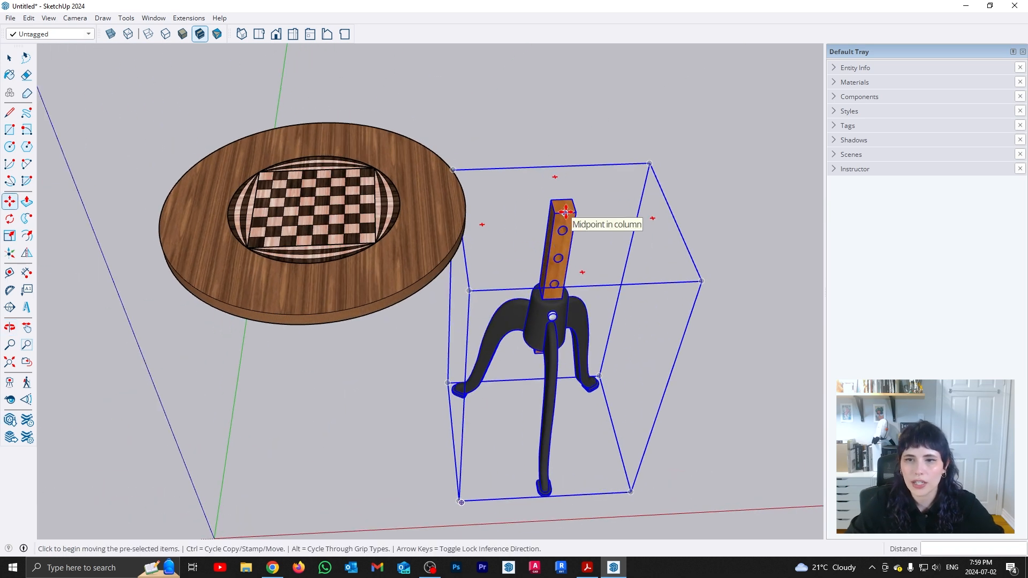
{"action": "left_click", "coordinate": [565, 212]}
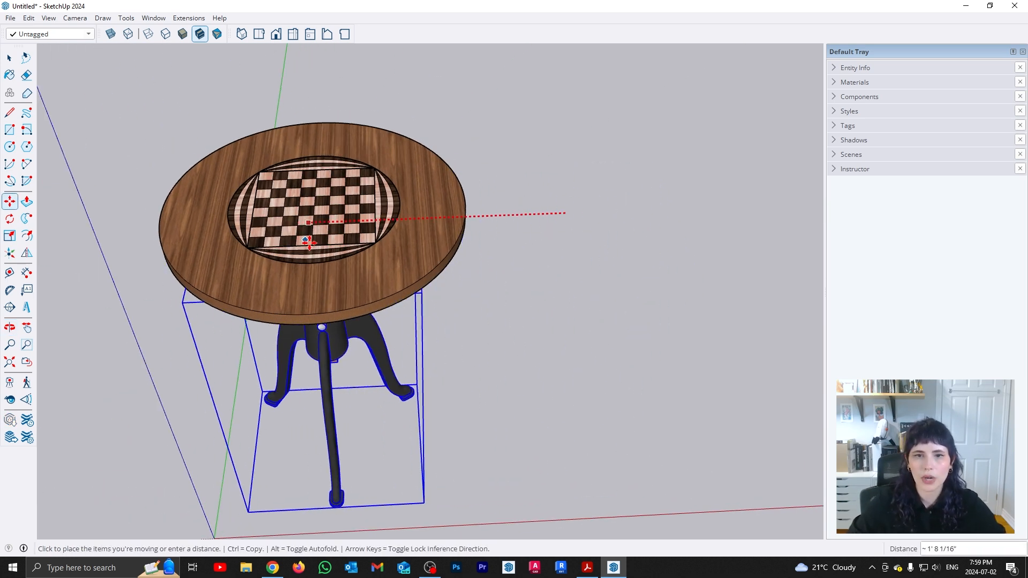
{"action": "left_click", "coordinate": [320, 230]}
Inspect the assembled table from different angles to check how the base sits under the tabletop
{"action": "key", "text": "o"}
{"action": "left_click_drag", "start_coordinate": [555, 454], "coordinate": [360, 202]}
{"action": "key", "text": "space"}
{"action": "scroll", "coordinate": [374, 247], "scroll_direction": "down", "scroll_amount": 5}
{"action": "key", "text": "o"}
{"action": "left_click_drag", "start_coordinate": [399, 287], "coordinate": [562, 360]}
{"action": "scroll", "coordinate": [500, 386], "scroll_direction": "up", "scroll_amount": 3}
{"action": "key", "text": "space"}
Combine the chess tabletop and its base into a single component named as a custom bistro chess table
{"action": "left_click", "coordinate": [421, 379]}
{"action": "left_click", "coordinate": [414, 328]}
{"action": "left_click_drag", "start_coordinate": [232, 139], "coordinate": [607, 506]}
{"action": "right_click", "coordinate": [421, 327]}
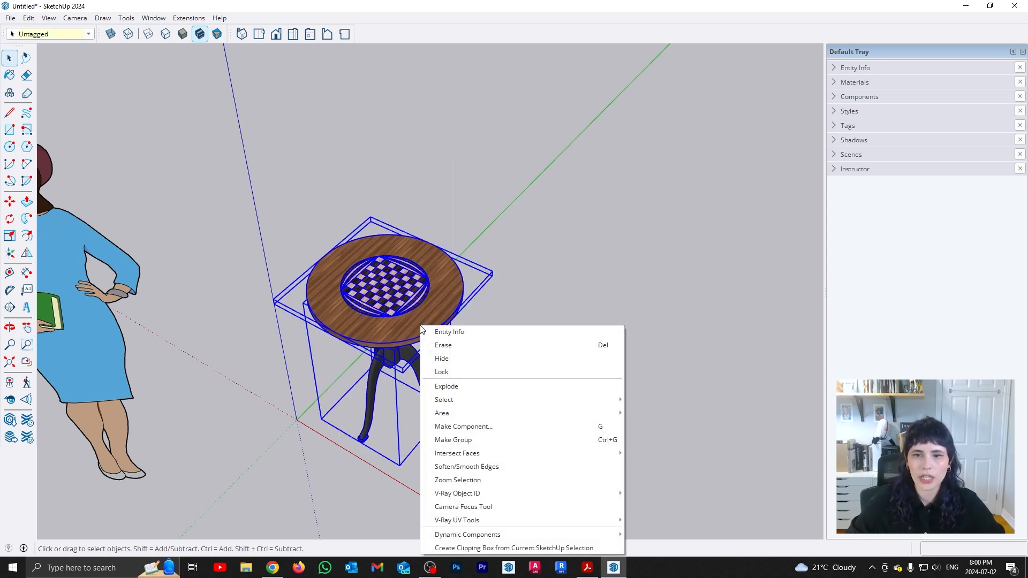
{"action": "left_click", "coordinate": [502, 426]}
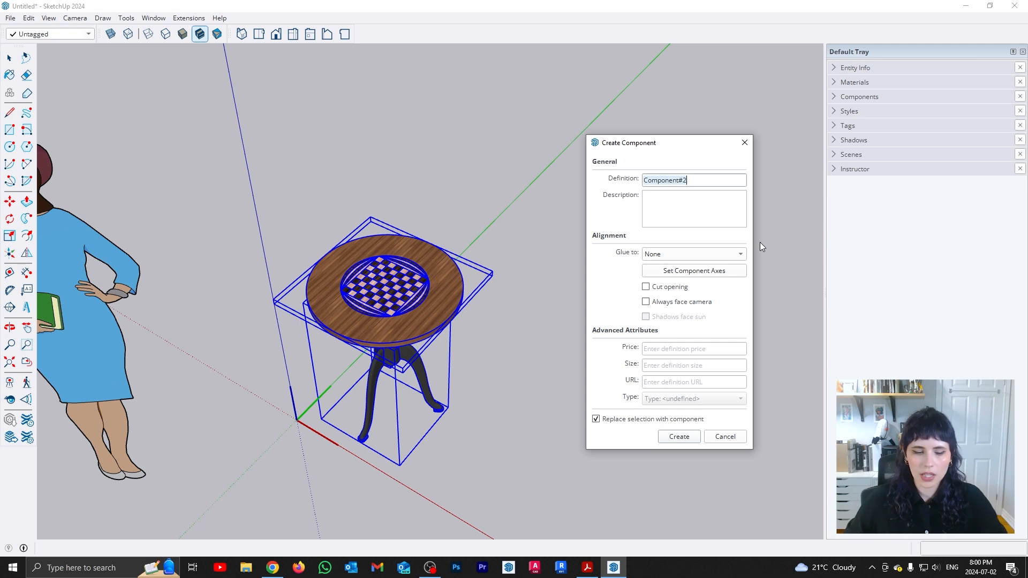
{"action": "type", "text": "cus"}
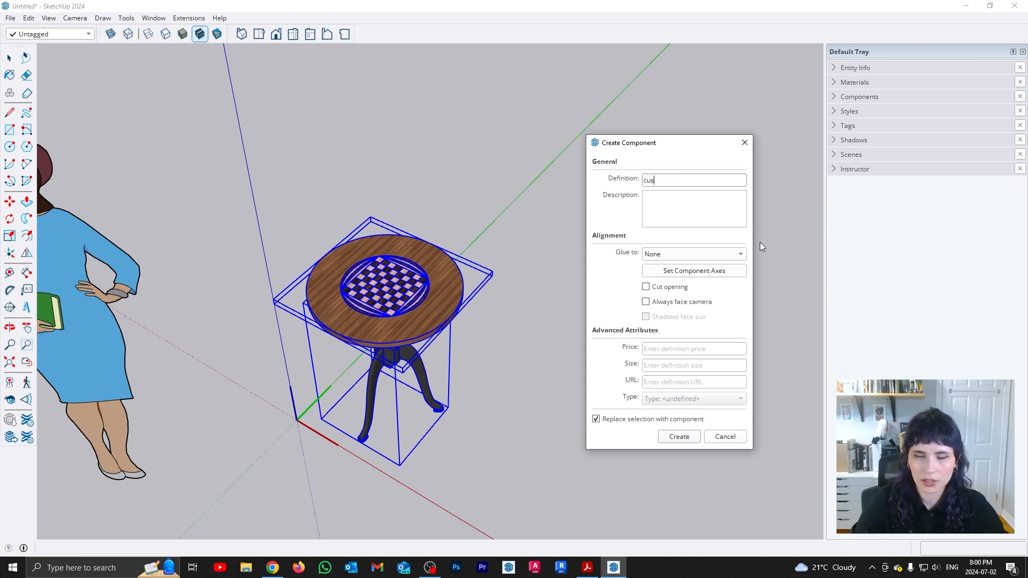
{"action": "type", "text": "tom bistro table set"}
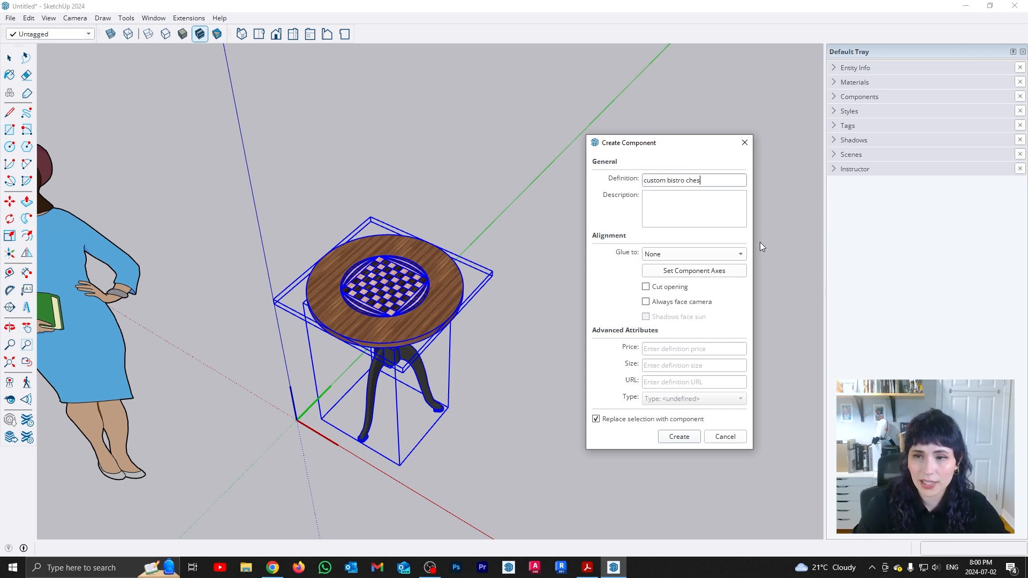
{"action": "key", "text": "Return"}
{"action": "left_click", "coordinate": [538, 327]}
{"action": "middle_click_drag", "start_coordinate": [370, 459], "coordinate": [377, 380]}
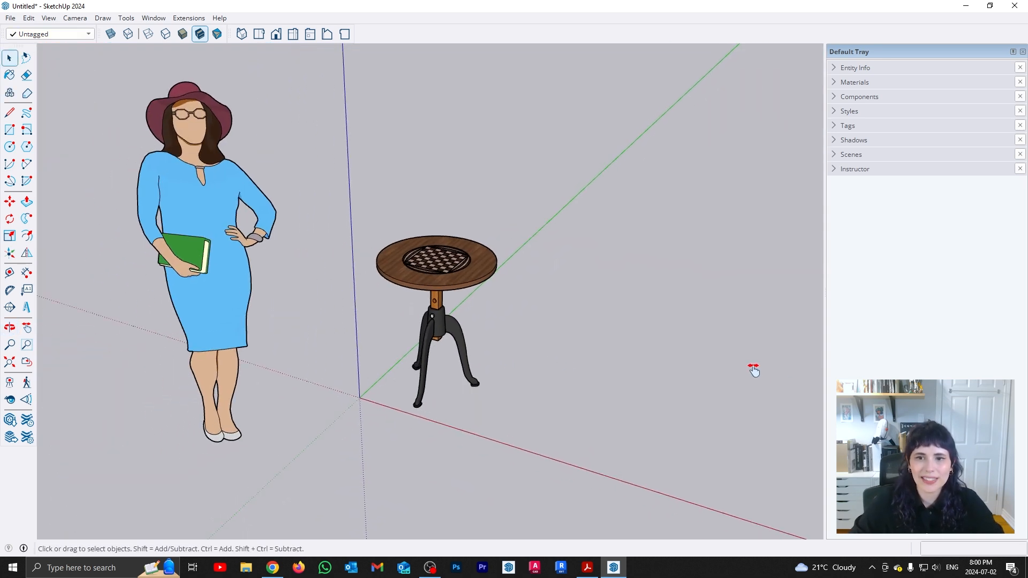
Search 3D Warehouse for "sofa" and sort the models by popularity
{"action": "middle_click_drag", "start_coordinate": [753, 367], "coordinate": [435, 363]}
{"action": "scroll", "coordinate": [435, 364], "scroll_direction": "down", "scroll_amount": 2}
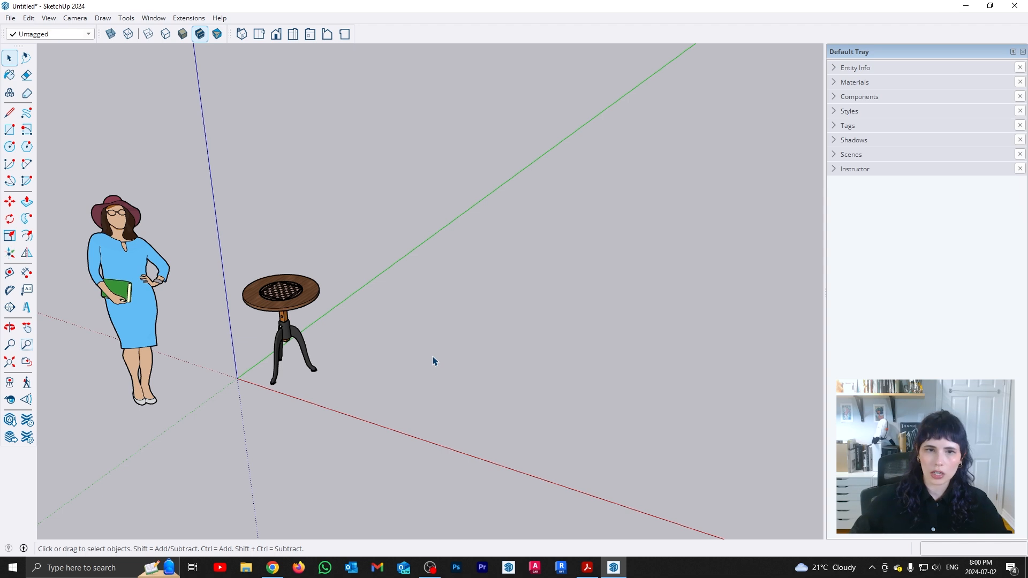
{"action": "left_click", "coordinate": [10, 420]}
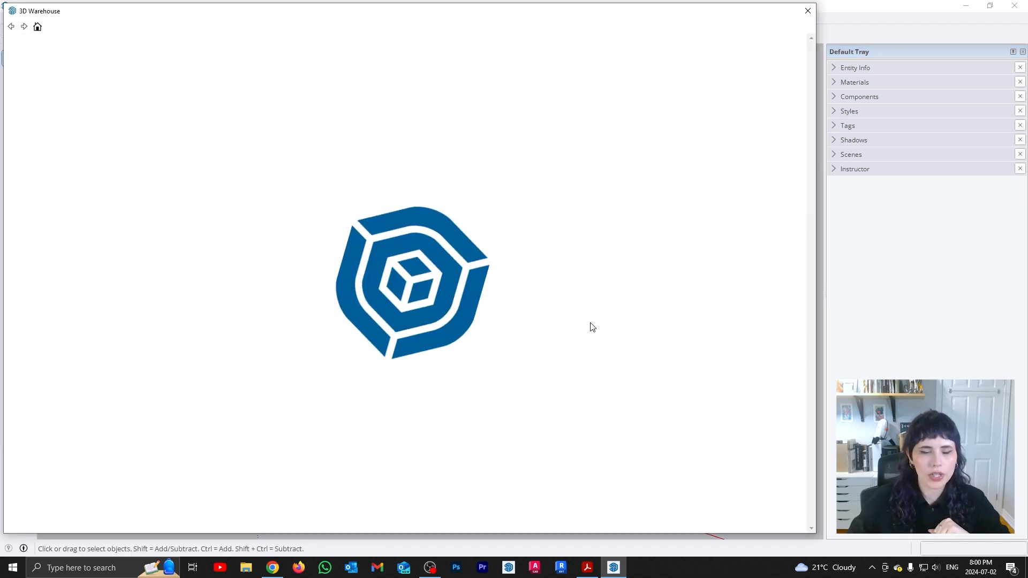
{"action": "left_click", "coordinate": [358, 51]}
{"action": "type", "text": "sofa"}
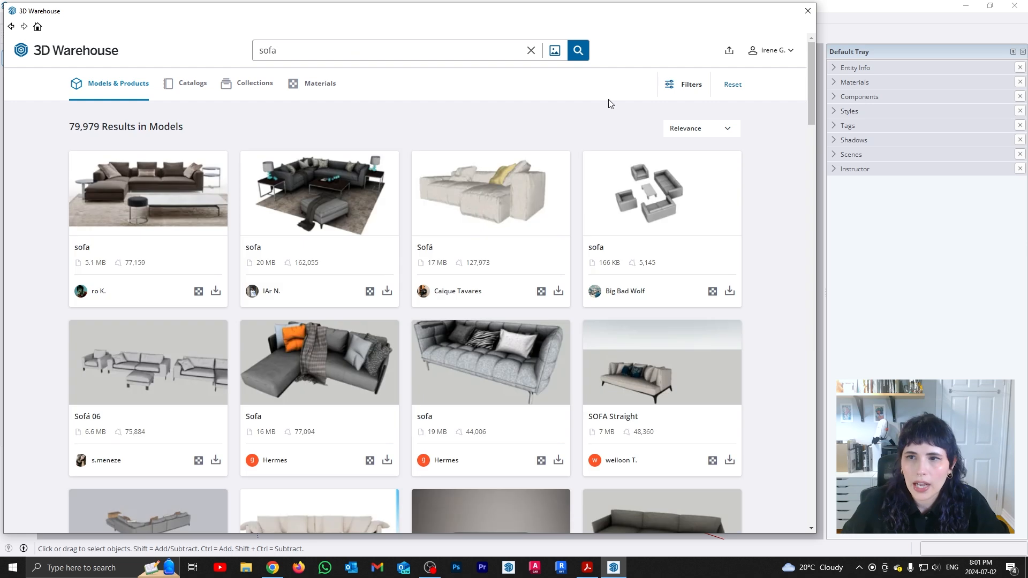
{"action": "left_click", "coordinate": [704, 130]}
{"action": "left_click", "coordinate": [691, 170]}
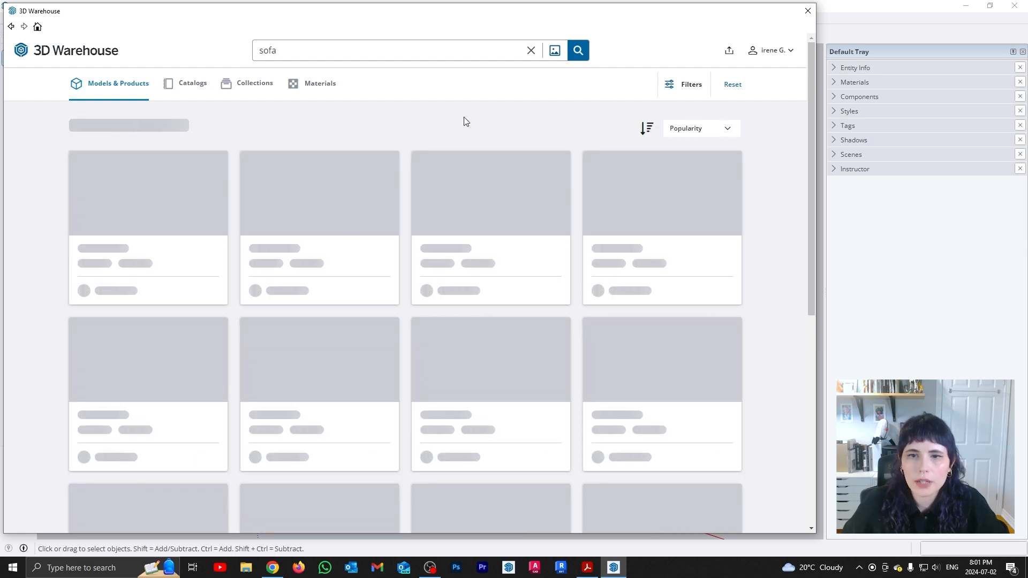
Browse the sofa models and open the B&B Italia Antonio Citterio Charles Sofa
{"action": "scroll", "coordinate": [791, 290], "scroll_direction": "down", "scroll_amount": 10}
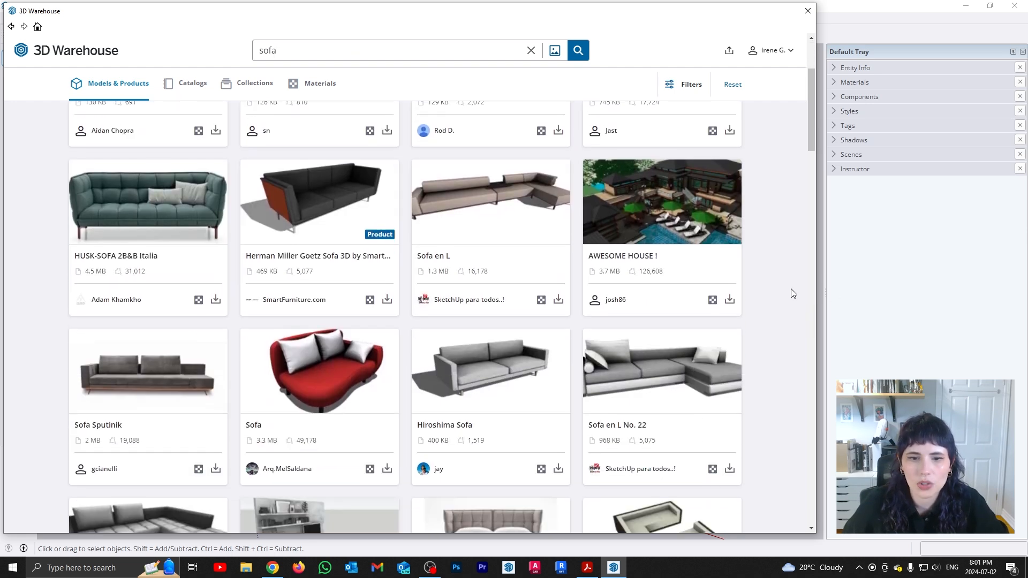
{"action": "scroll", "coordinate": [793, 293], "scroll_direction": "down", "scroll_amount": 4}
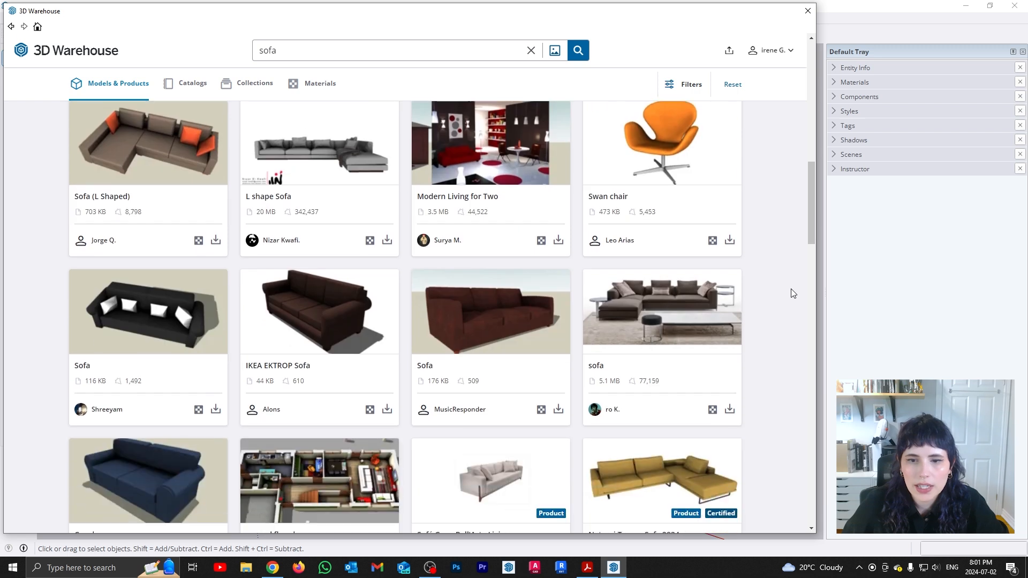
{"action": "scroll", "coordinate": [793, 293], "scroll_direction": "down", "scroll_amount": 6}
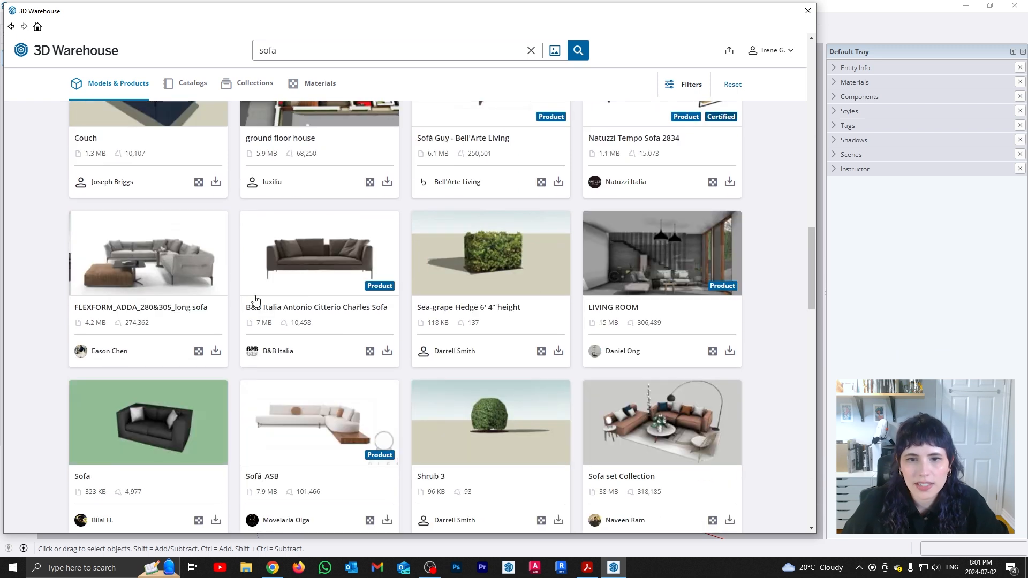
{"action": "left_click", "coordinate": [322, 263]}
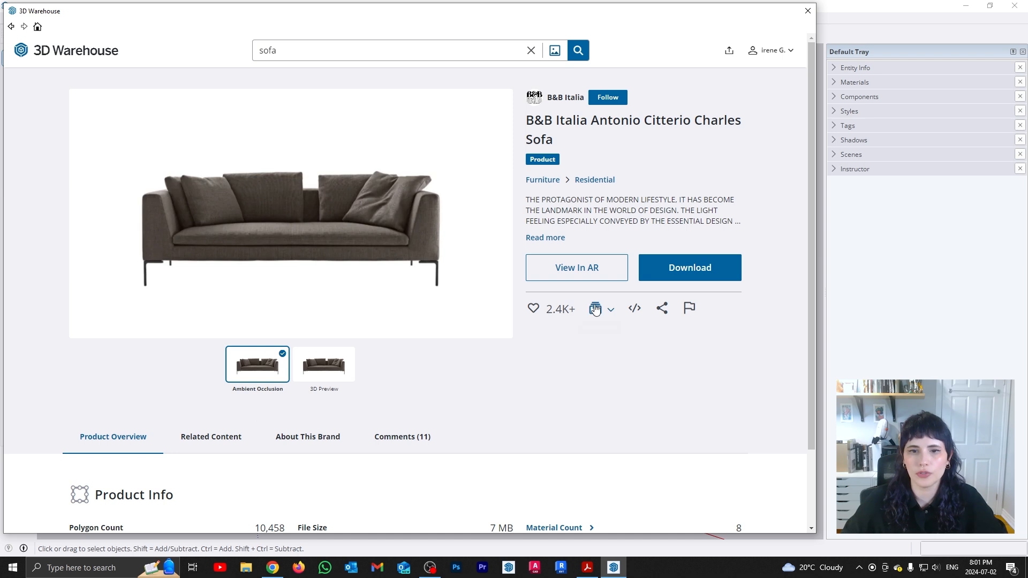
Load the Charles Sofa directly into the model and place it beside the chess table near the red axis
{"action": "left_click", "coordinate": [701, 270]}
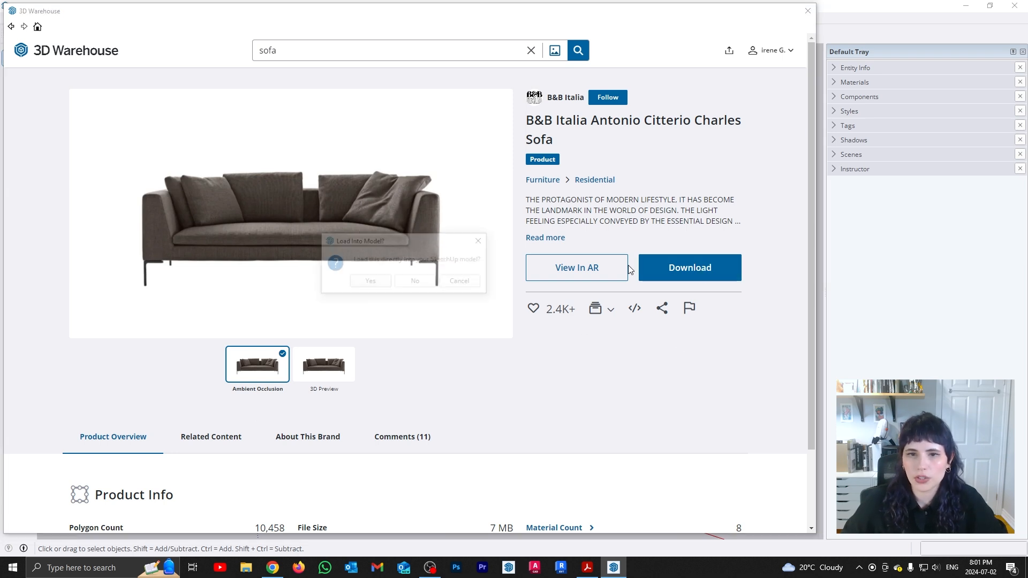
{"action": "left_click", "coordinate": [375, 281]}
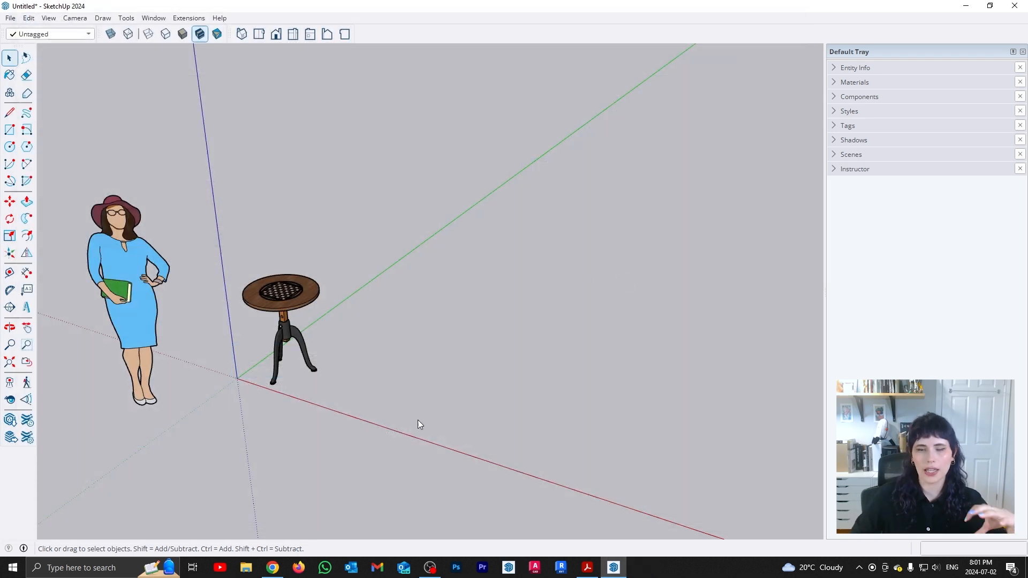
{"action": "left_click", "coordinate": [395, 425]}
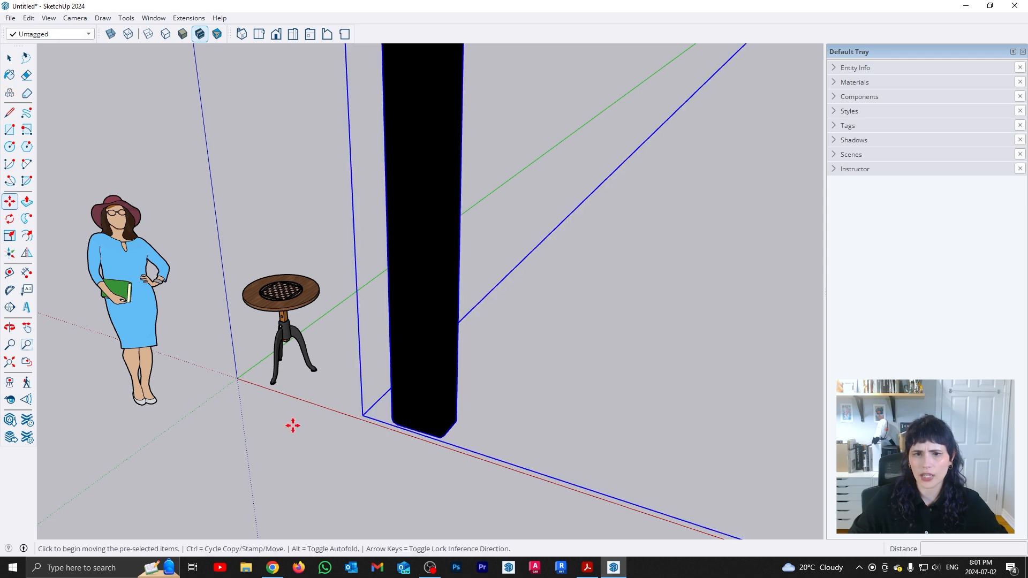
{"action": "scroll", "coordinate": [293, 425], "scroll_direction": "down", "scroll_amount": 10}
{"action": "middle_click_drag", "start_coordinate": [317, 401], "coordinate": [471, 431]}
{"action": "key", "text": "space"}
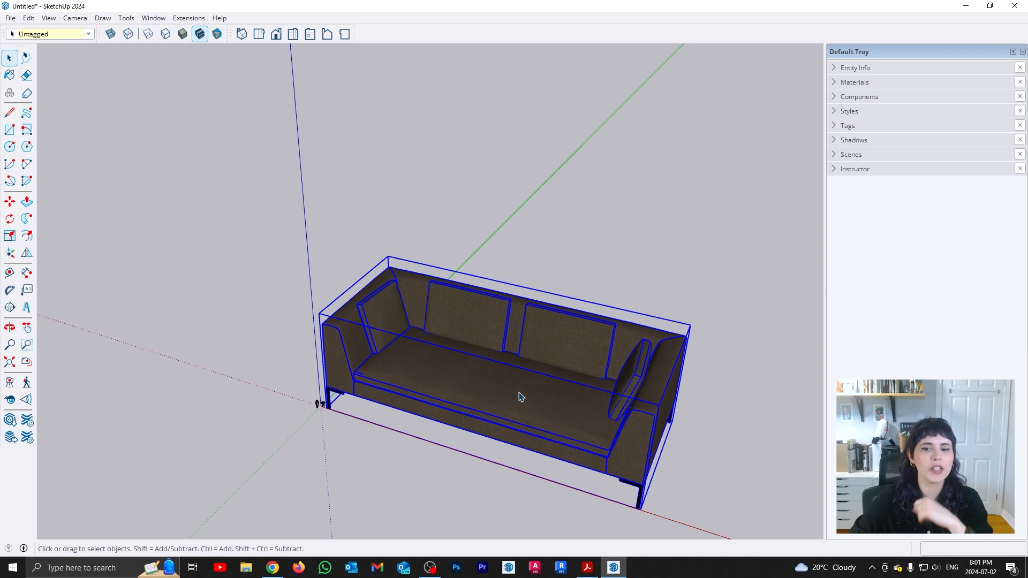
Scale the oversized sofa uniformly from its corner by a factor of 0.3
{"action": "middle_click_drag", "start_coordinate": [562, 390], "coordinate": [602, 393]}
{"action": "key", "text": "s"}
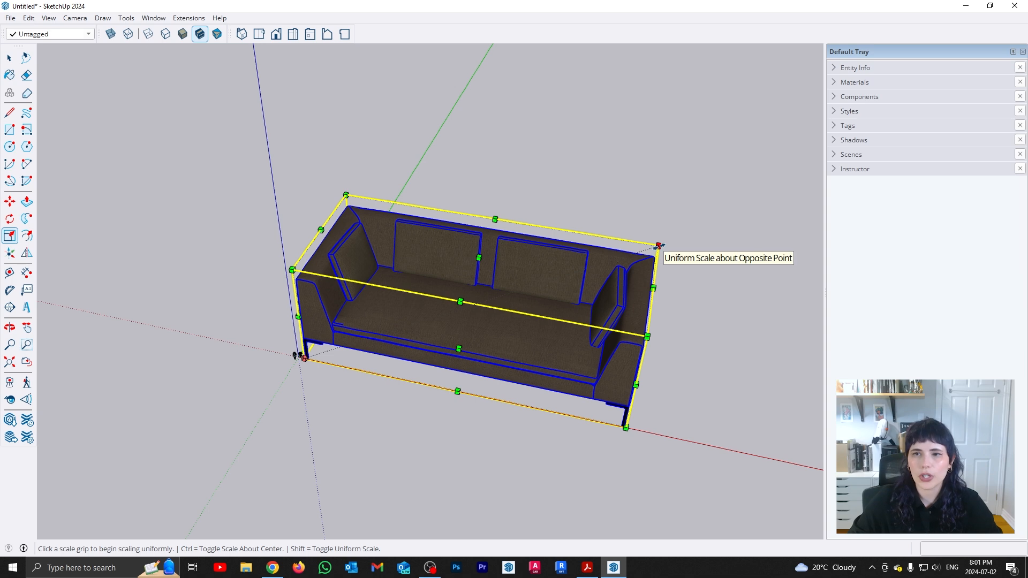
{"action": "left_click", "coordinate": [658, 247]}
{"action": "scroll", "coordinate": [303, 361], "scroll_direction": "up", "scroll_amount": 4}
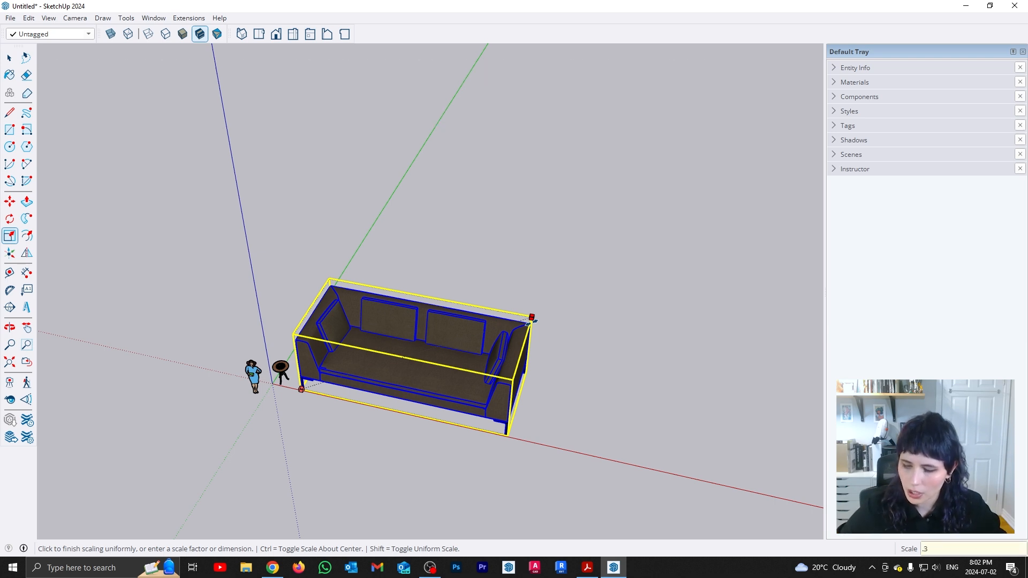
{"action": "key", "text": "Return"}
Scale the sofa uniformly a second time by a factor of 0.1 to bring it near the table's scale
{"action": "scroll", "coordinate": [530, 324], "scroll_direction": "up", "scroll_amount": 3}
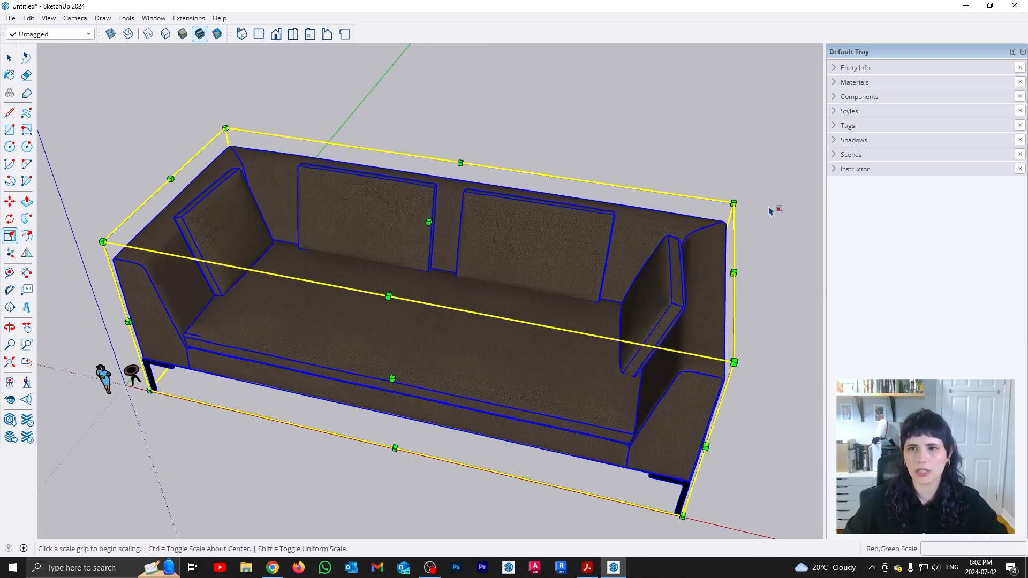
{"action": "left_click", "coordinate": [733, 203]}
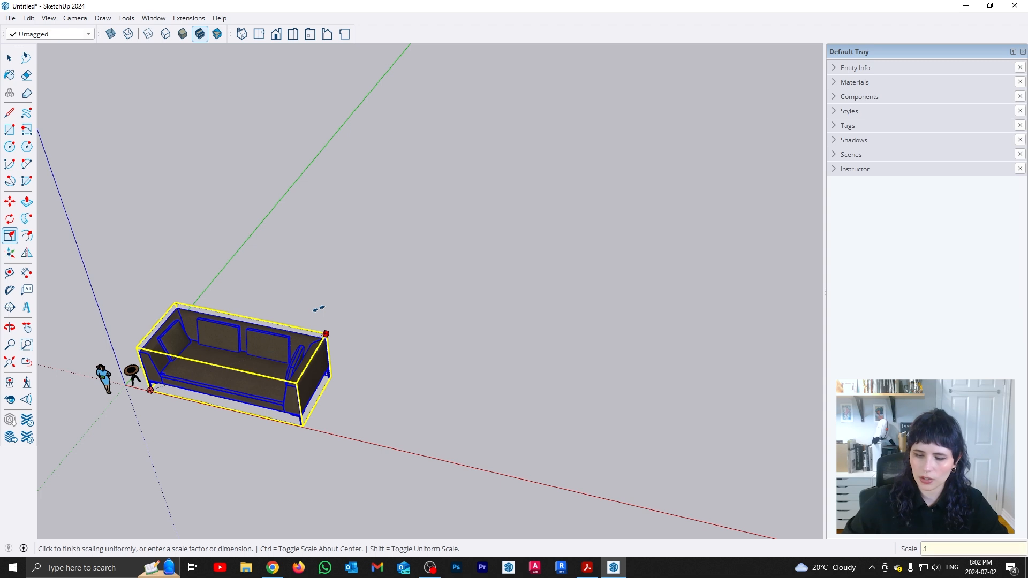
{"action": "key", "text": "Return"}
{"action": "key", "text": "space"}
{"action": "left_click", "coordinate": [262, 321]}
{"action": "middle_click_drag", "start_coordinate": [262, 321], "coordinate": [475, 413], "text": "shift"}
{"action": "scroll", "coordinate": [471, 252], "scroll_direction": "up", "scroll_amount": 2}
Nudge the sofa slightly beside the chess table and deselect it
{"action": "left_click", "coordinate": [463, 370]}
{"action": "key", "text": "m"}
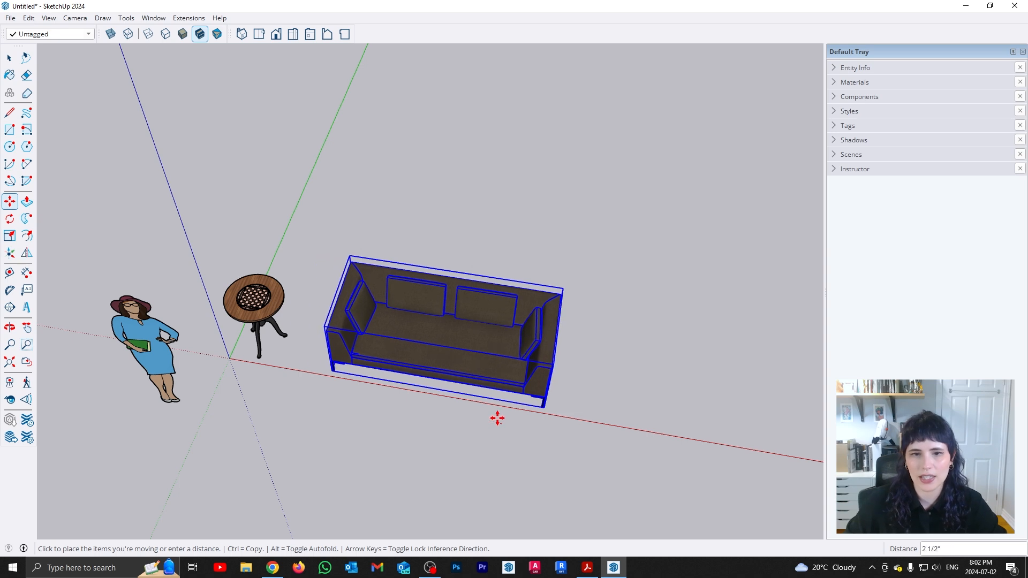
{"action": "key", "text": "space"}
{"action": "left_click", "coordinate": [606, 390]}
Compare the scaled sofa's proportions with the chess table and the standing figure from different angles
{"action": "middle_click_drag", "start_coordinate": [605, 390], "coordinate": [442, 365]}
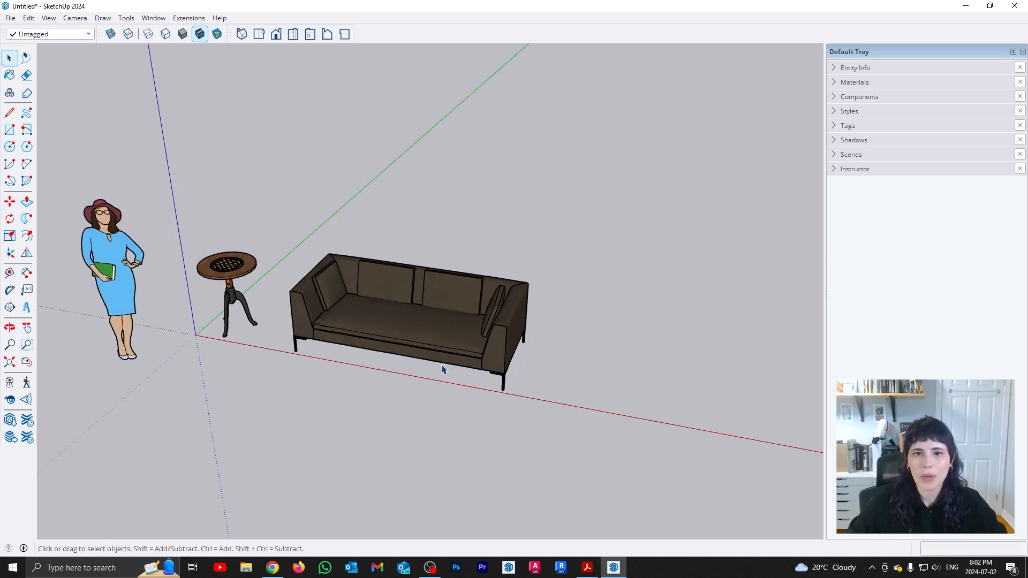
{"action": "scroll", "coordinate": [440, 364], "scroll_direction": "up", "scroll_amount": 2}
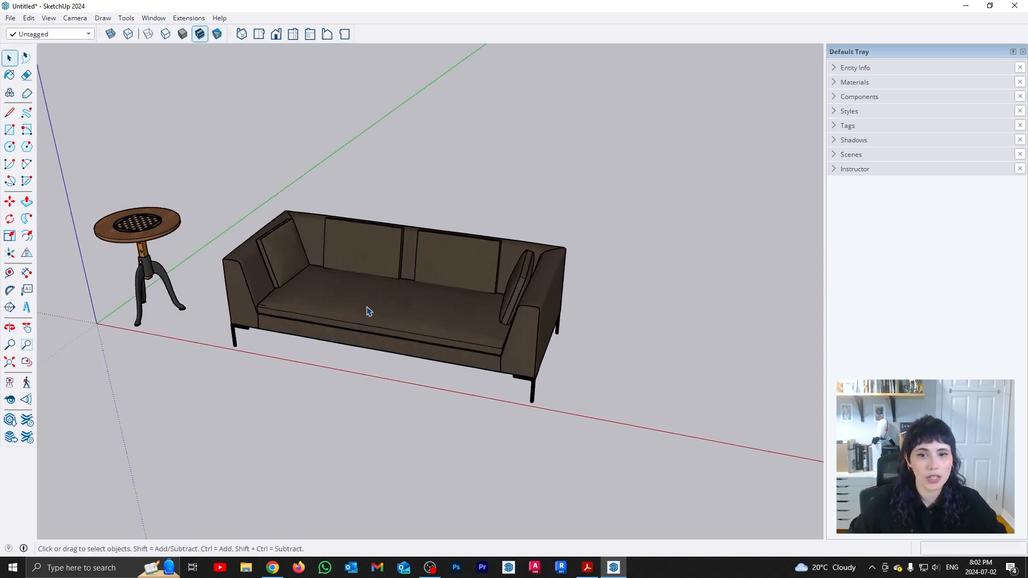
{"action": "scroll", "coordinate": [359, 300], "scroll_direction": "down", "scroll_amount": 2}
{"action": "middle_click_drag", "start_coordinate": [357, 298], "coordinate": [345, 328]}
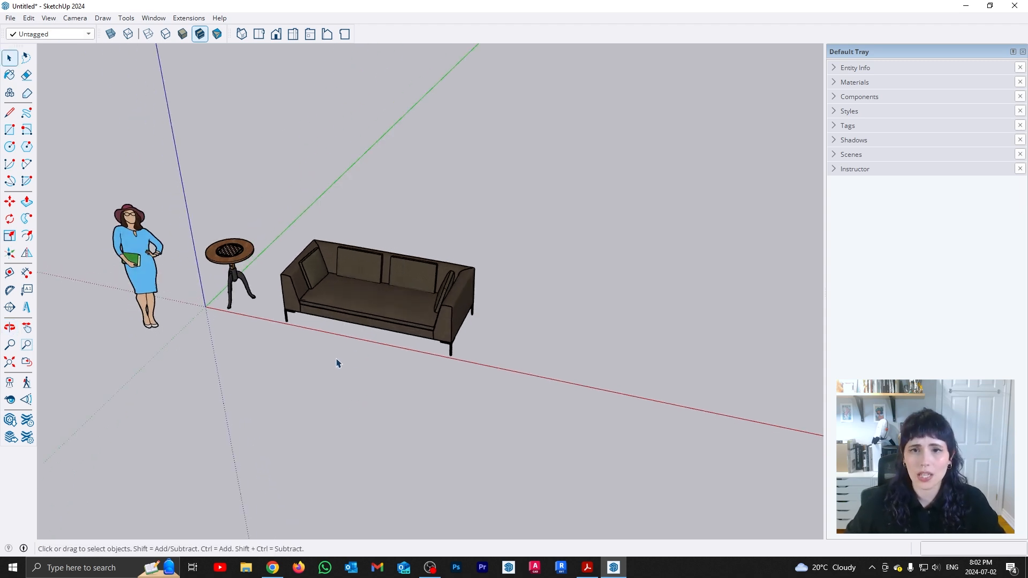
{"action": "middle_click_drag", "start_coordinate": [530, 369], "coordinate": [558, 384]}
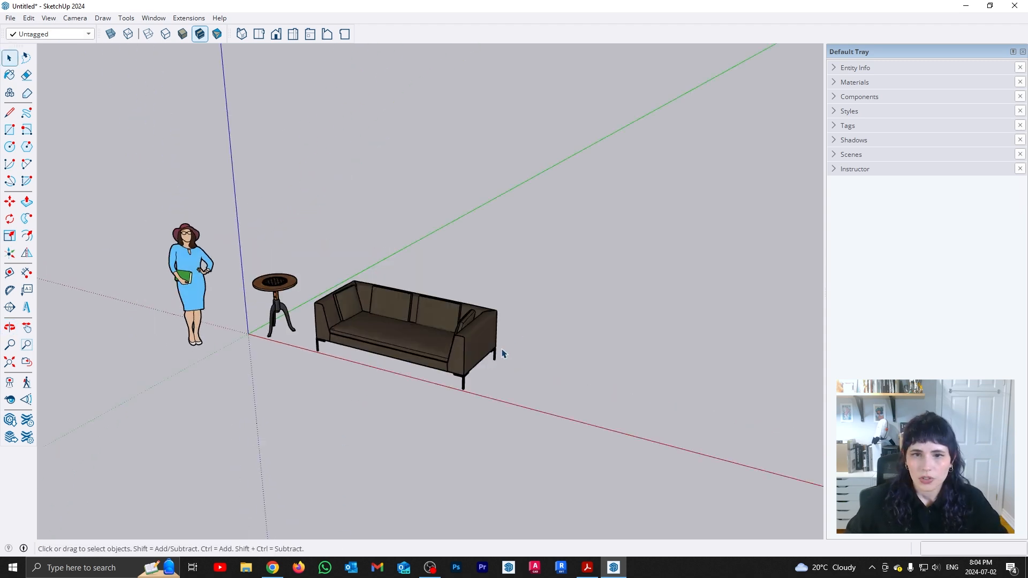
{"action": "scroll", "coordinate": [502, 354], "scroll_direction": "up", "scroll_amount": 3}
{"action": "scroll", "coordinate": [502, 354], "scroll_direction": "down", "scroll_amount": 1}
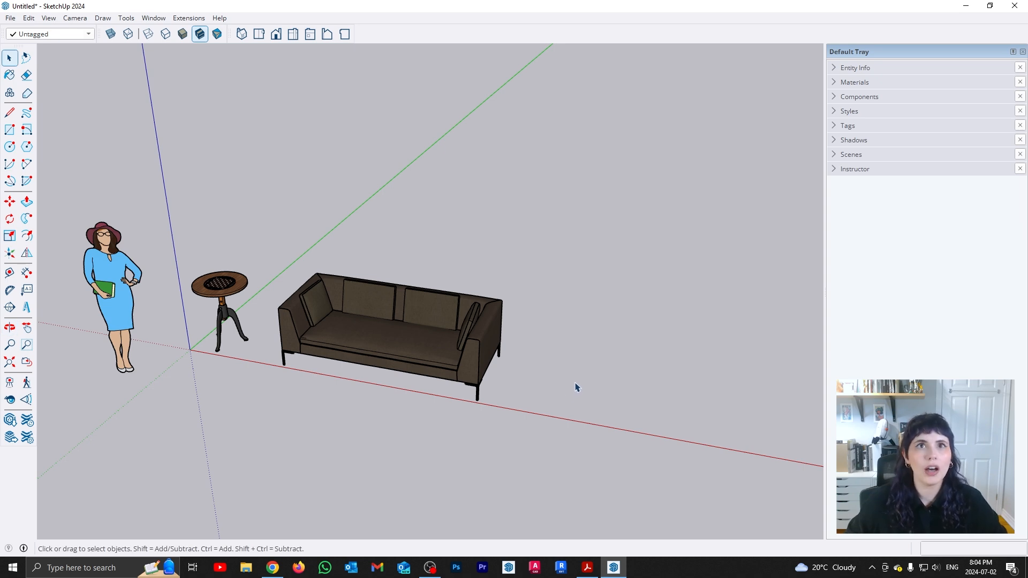
In top view, draw a flat rectangle with a length of 120 on the ground beyond the sofa's arm
{"action": "middle_click_drag", "start_coordinate": [619, 415], "coordinate": [511, 405], "text": "shift"}
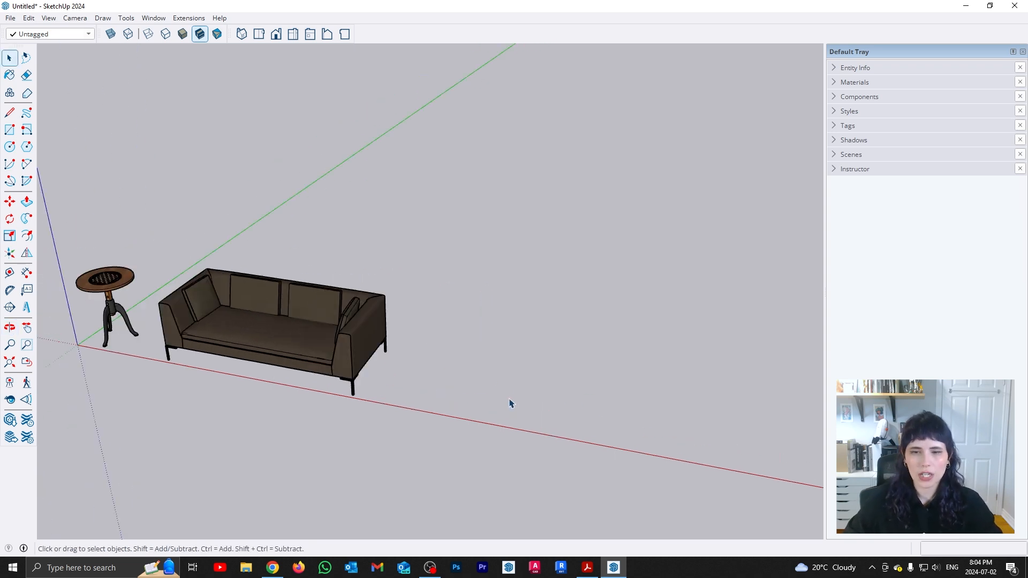
{"action": "key", "text": "F2"}
{"action": "middle_click_drag", "start_coordinate": [681, 262], "coordinate": [274, 390], "text": "shift"}
{"action": "key", "text": "r"}
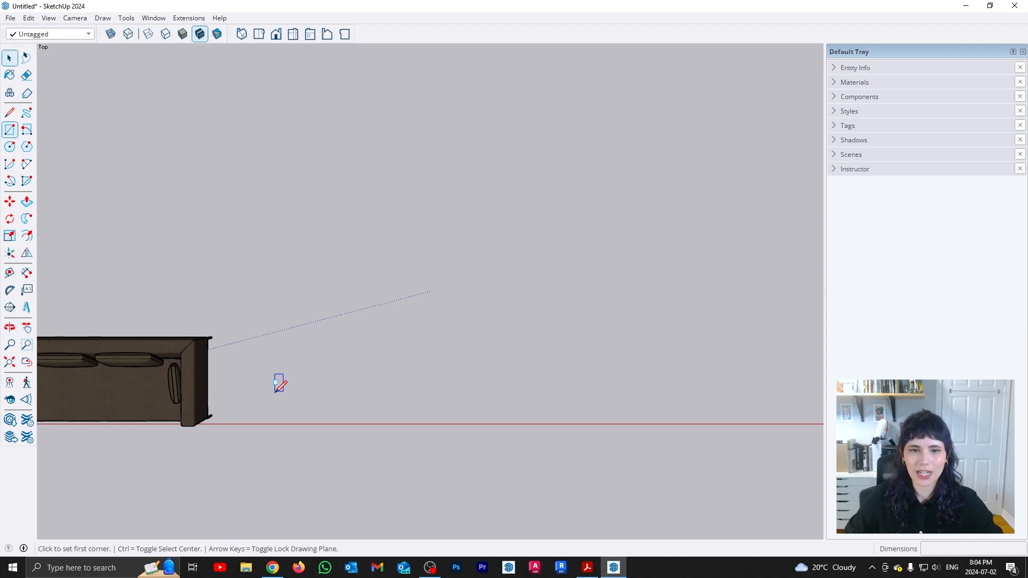
{"action": "left_click", "coordinate": [270, 410]}
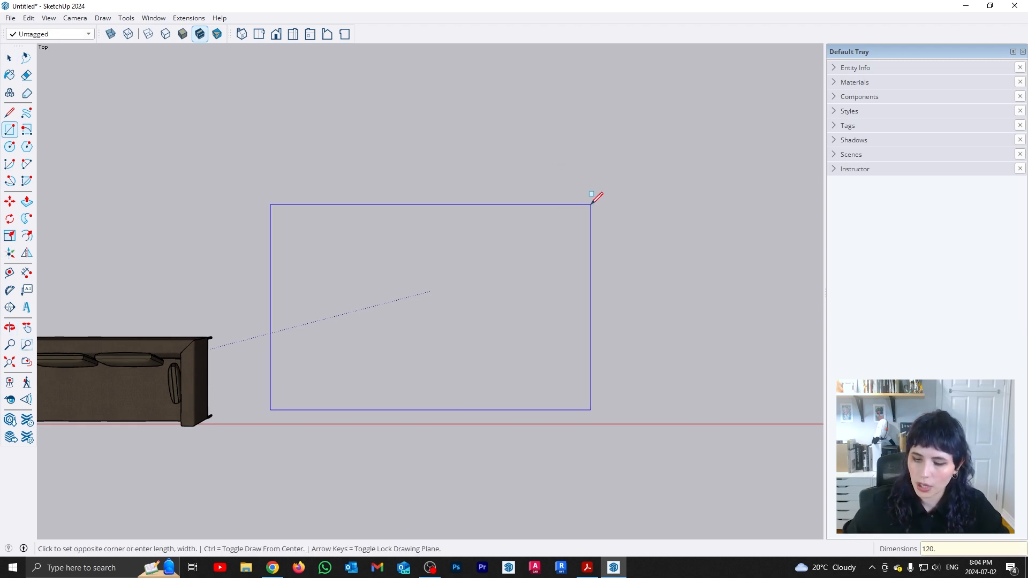
{"action": "key", "text": "Return"}
{"action": "key", "text": "space"}
Make the rectangle's face and edges into a group
{"action": "middle_click_drag", "start_coordinate": [557, 207], "coordinate": [662, 329]}
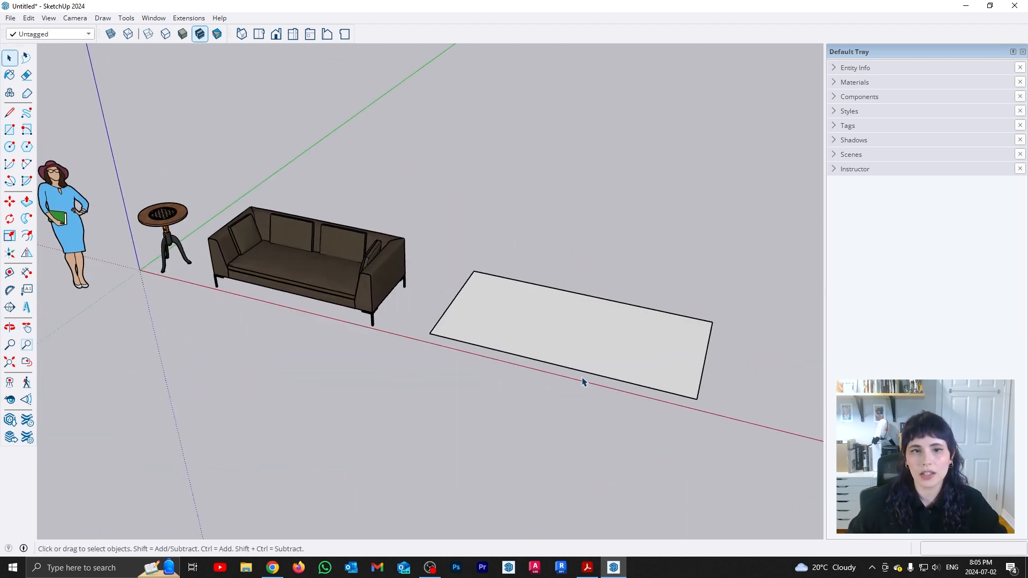
{"action": "left_click", "coordinate": [607, 350]}
{"action": "right_click", "coordinate": [608, 349]}
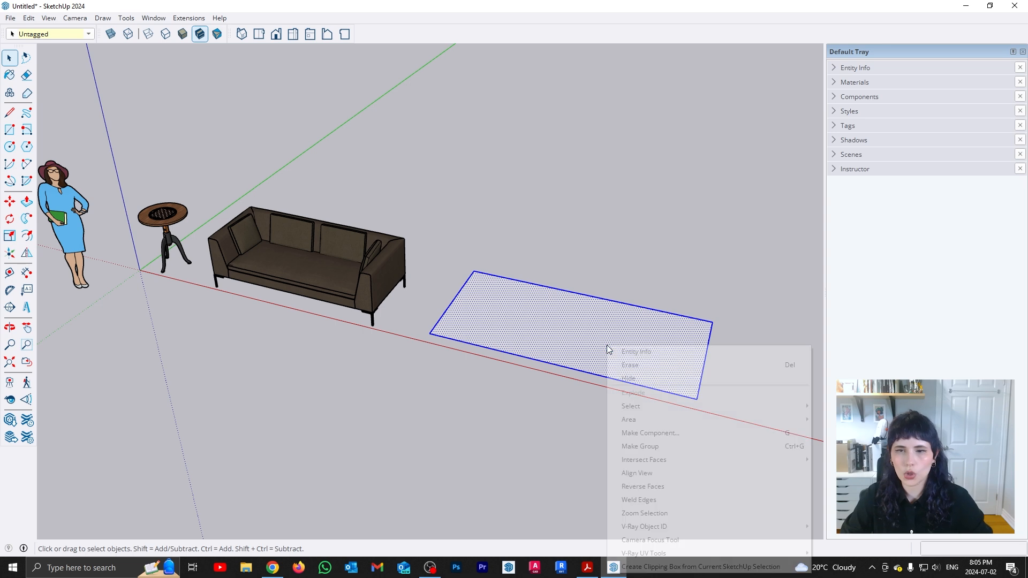
{"action": "left_click", "coordinate": [683, 448]}
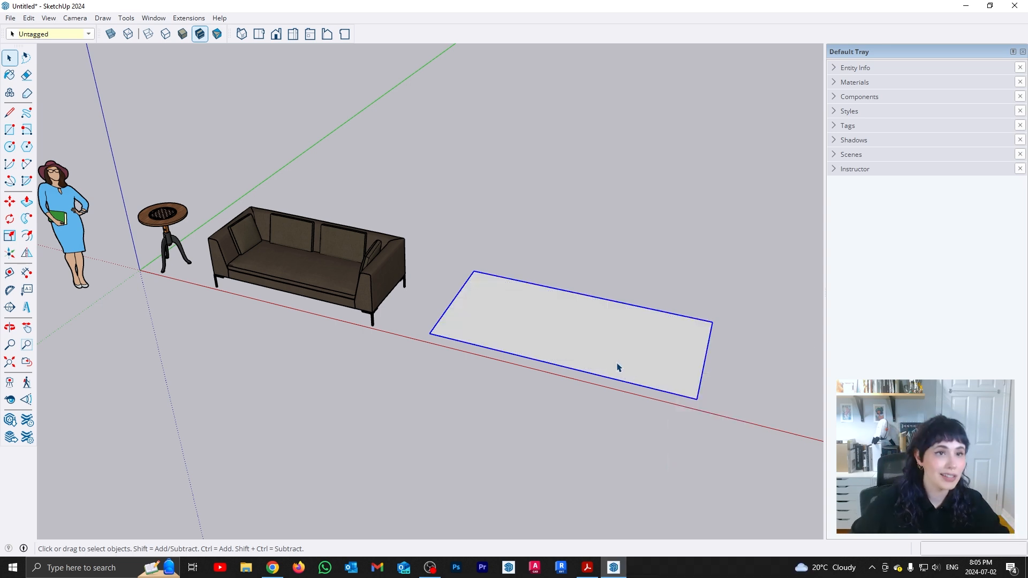
Move the sofa onto the rectangle, aligning its rear outer leg with the rectangle's far back corner
{"action": "left_click", "coordinate": [333, 287]}
{"action": "middle_click_drag", "start_coordinate": [333, 287], "coordinate": [225, 384]}
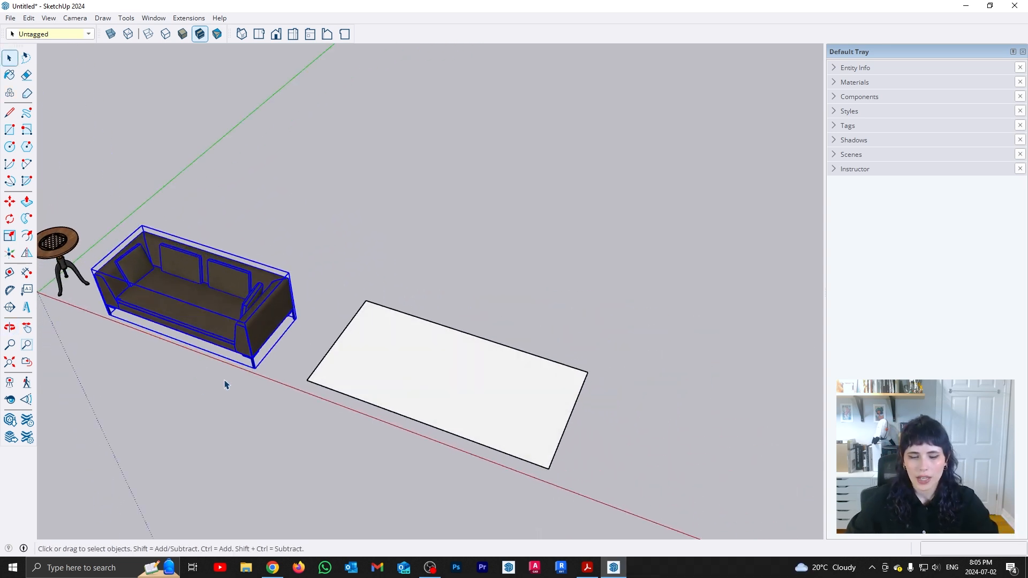
{"action": "key", "text": "m"}
{"action": "scroll", "coordinate": [294, 325], "scroll_direction": "up", "scroll_amount": 3}
{"action": "left_click", "coordinate": [297, 317]}
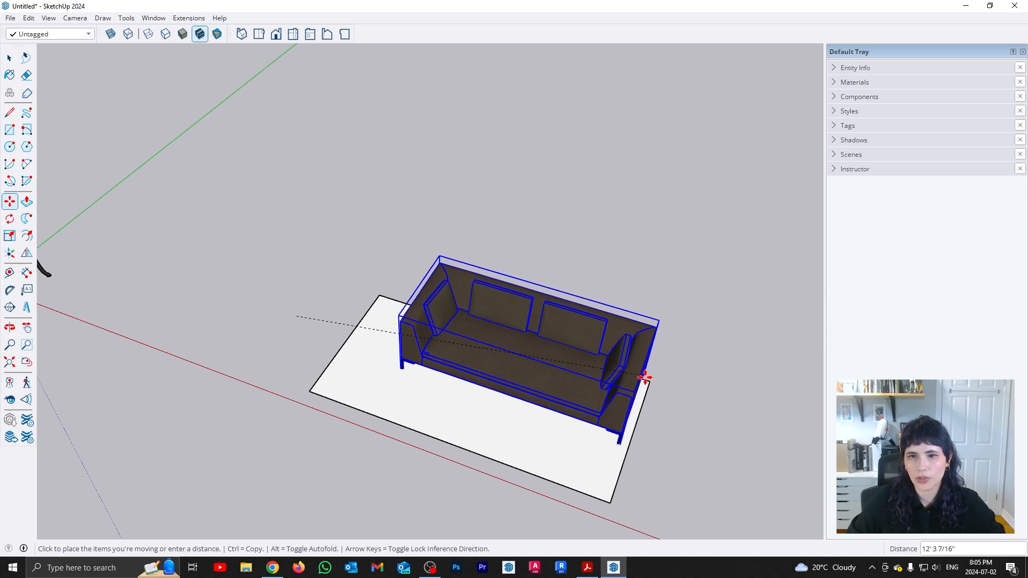
{"action": "middle_click_drag", "start_coordinate": [649, 384], "coordinate": [440, 352]}
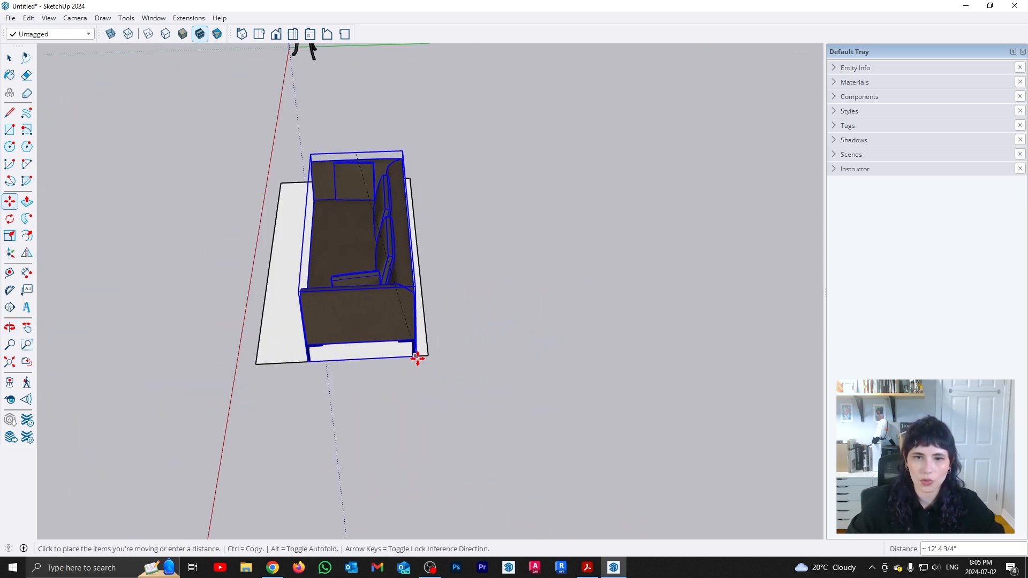
{"action": "left_click", "coordinate": [434, 355]}
{"action": "key", "text": "space"}
{"action": "middle_click_drag", "start_coordinate": [452, 243], "coordinate": [526, 260]}
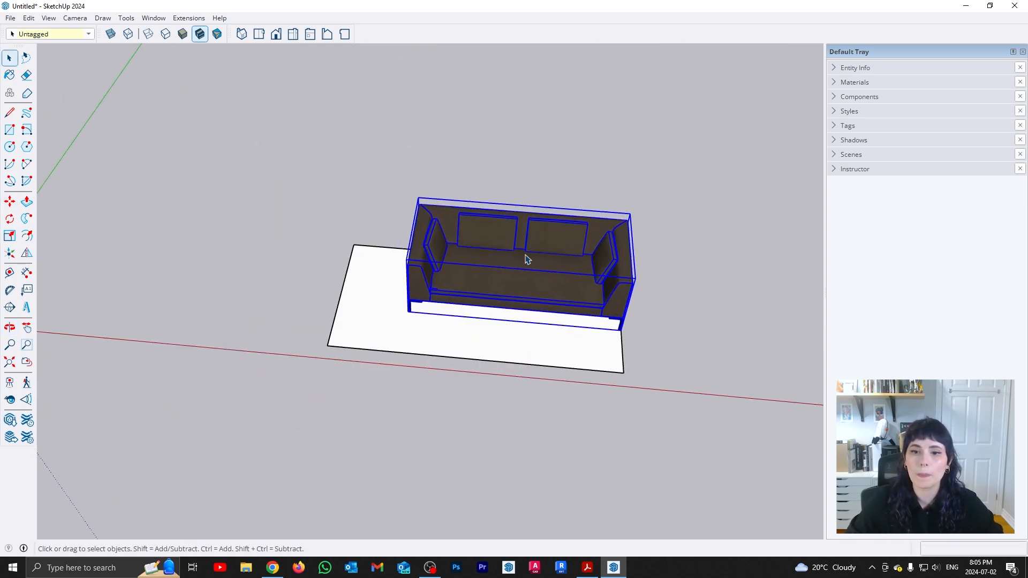
Place a guide line across the rectangle, offset from and parallel to the short edge under the sofa's arm
{"action": "middle_click_drag", "start_coordinate": [537, 339], "coordinate": [497, 326]}
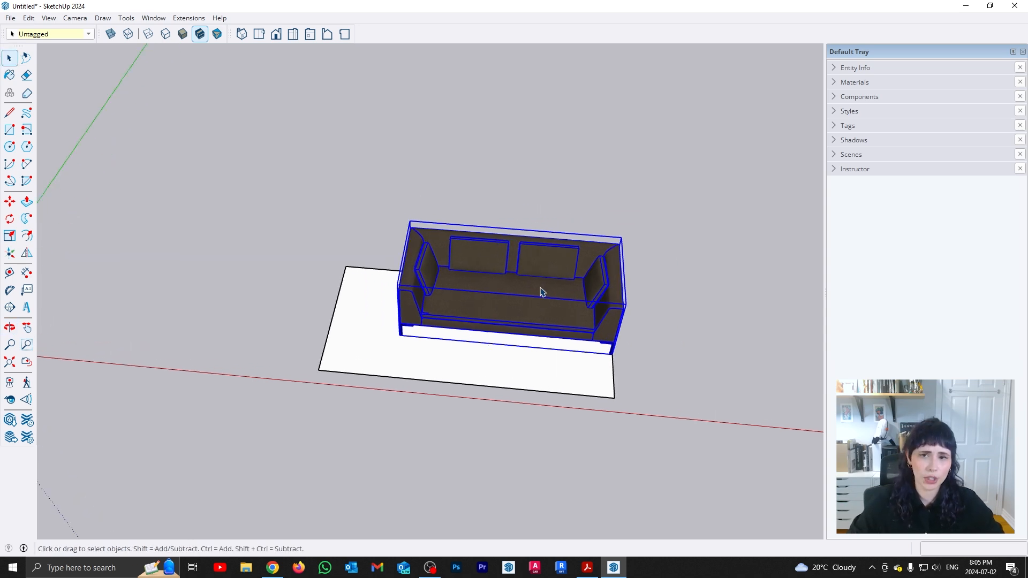
{"action": "scroll", "coordinate": [520, 325], "scroll_direction": "up", "scroll_amount": 1}
{"action": "scroll", "coordinate": [522, 324], "scroll_direction": "up", "scroll_amount": 1}
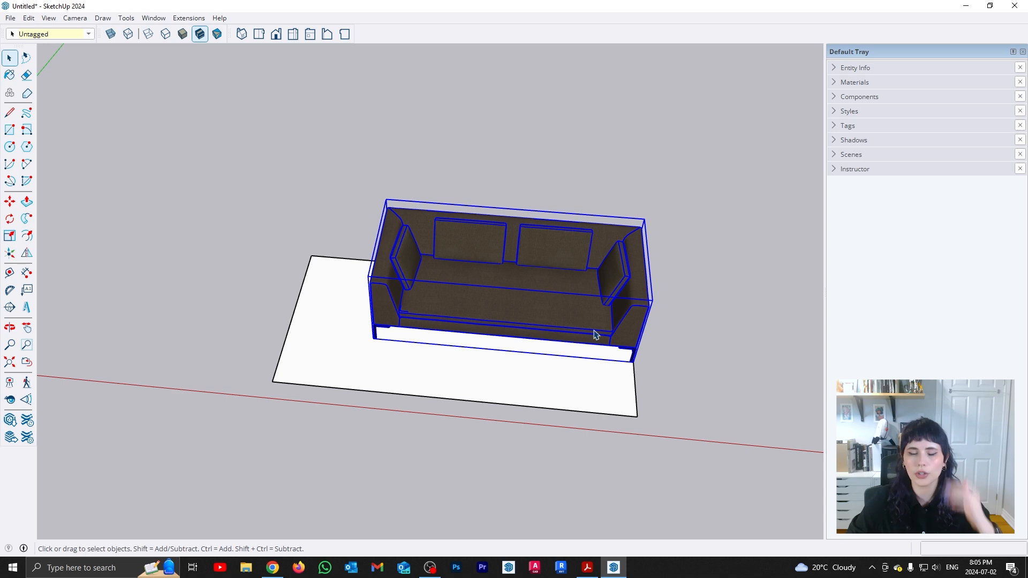
{"action": "key", "text": "t"}
{"action": "left_click", "coordinate": [634, 391]}
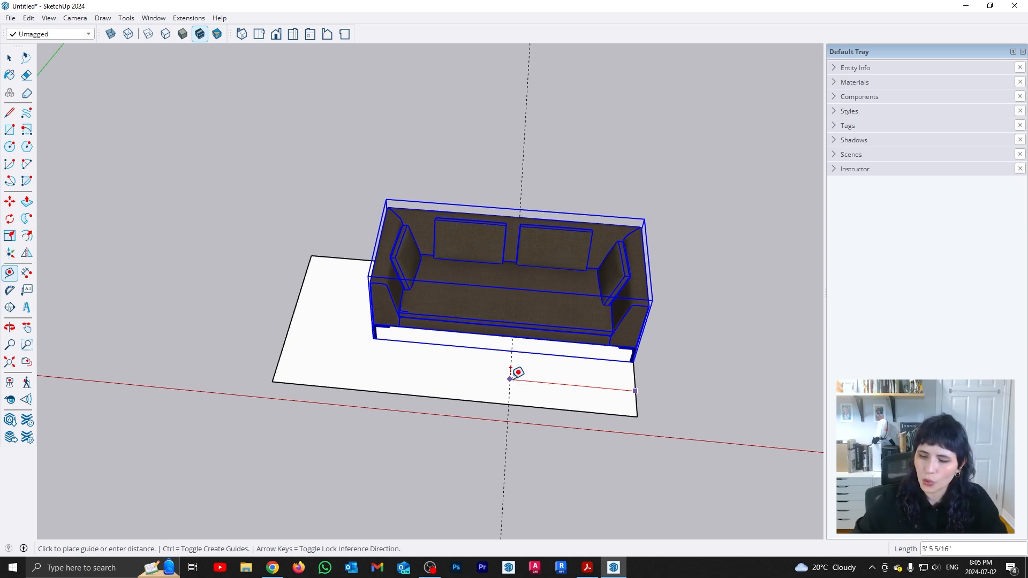
{"action": "key", "text": "Return"}
{"action": "key", "text": "o"}
{"action": "left_click_drag", "start_coordinate": [517, 373], "coordinate": [410, 411]}
{"action": "key", "text": "space"}
{"action": "middle_click_drag", "start_coordinate": [734, 328], "coordinate": [636, 333]}
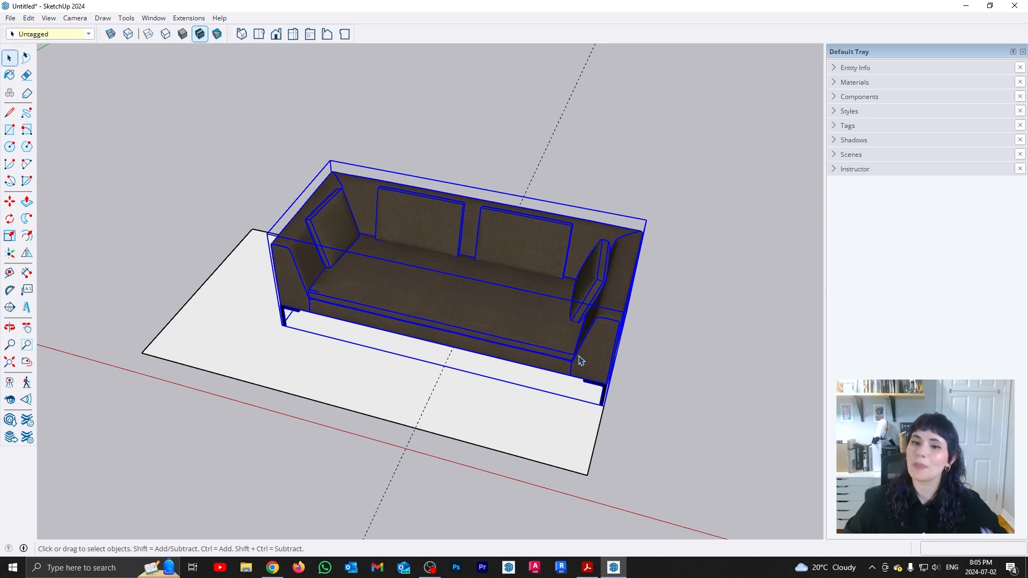
Open the sofa for editing and explode the component nested inside it into separate parts
{"action": "double_click", "coordinate": [491, 302]}
{"action": "left_click", "coordinate": [482, 312]}
{"action": "right_click", "coordinate": [481, 312]}
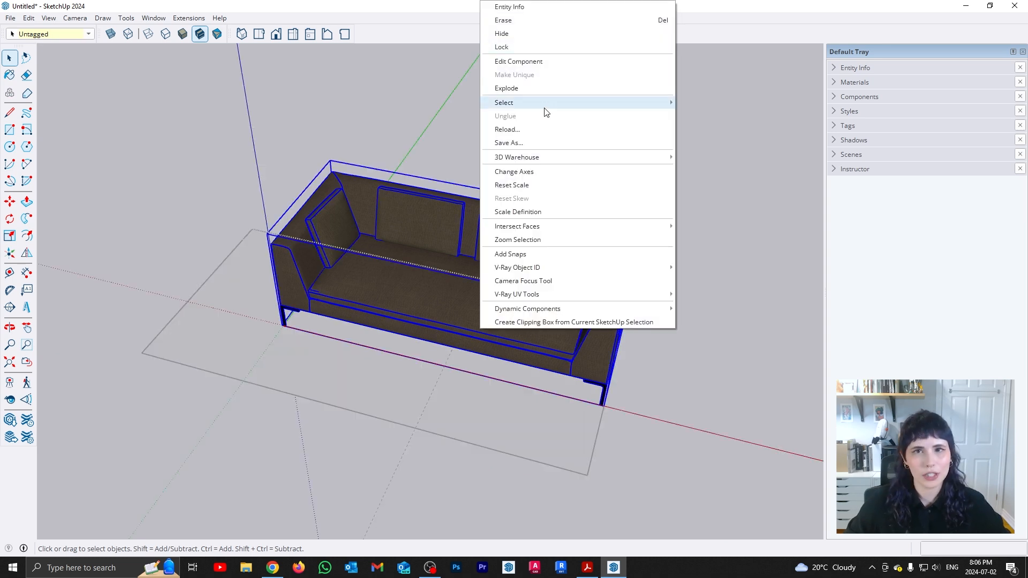
{"action": "left_click", "coordinate": [545, 89]}
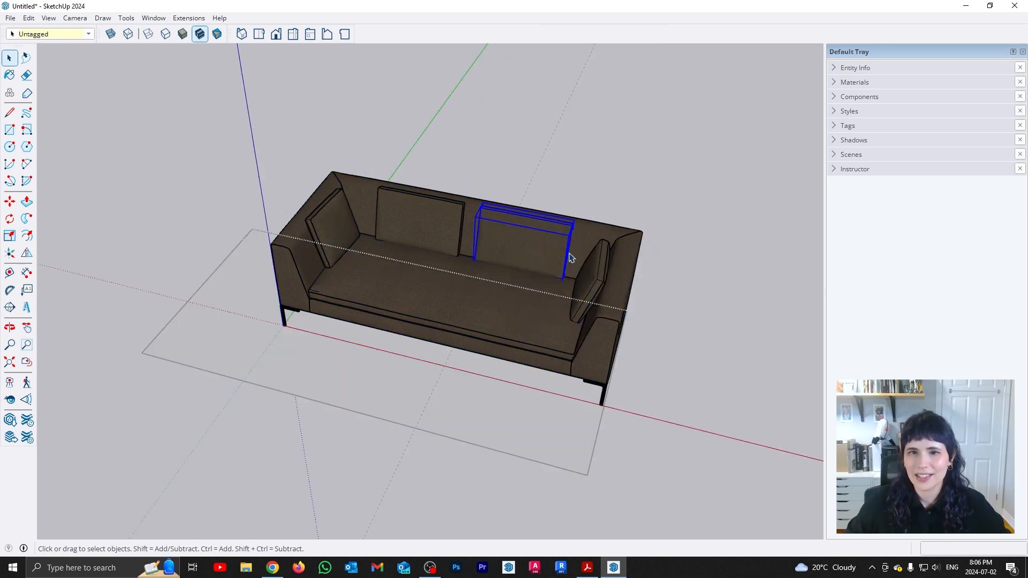
Open the sofa's leg frame for editing and select the front leg nearest the uncovered end of the rectangle
{"action": "middle_click_drag", "start_coordinate": [289, 364], "coordinate": [569, 323]}
{"action": "scroll", "coordinate": [422, 372], "scroll_direction": "up", "scroll_amount": 5}
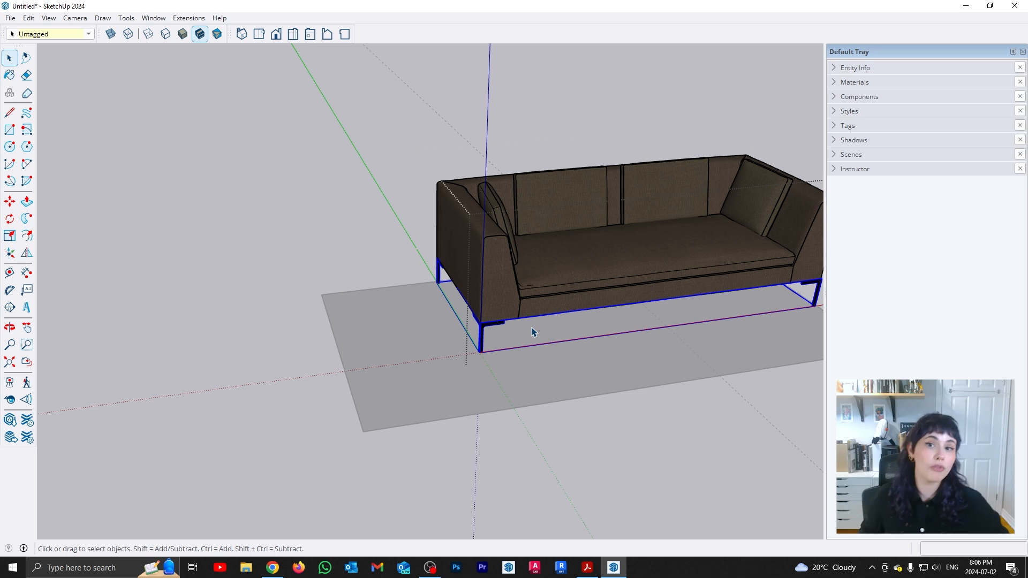
{"action": "scroll", "coordinate": [496, 328], "scroll_direction": "up", "scroll_amount": 1}
{"action": "double_click", "coordinate": [496, 328]}
{"action": "left_click", "coordinate": [497, 327]}
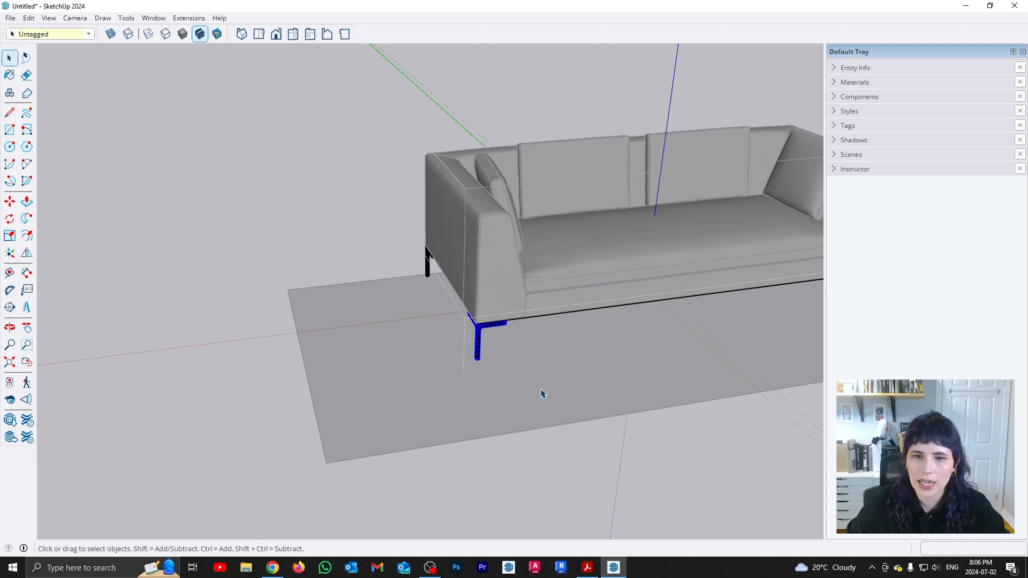
Stretch the leg frame by moving its end legs out to the rectangle's short edge, and close the frame
{"action": "middle_click_drag", "start_coordinate": [541, 393], "coordinate": [396, 215]}
{"action": "scroll", "coordinate": [456, 294], "scroll_direction": "up", "scroll_amount": 2}
{"action": "left_click", "coordinate": [546, 450]}
{"action": "middle_click_drag", "start_coordinate": [546, 450], "coordinate": [619, 360]}
{"action": "key", "text": "m"}
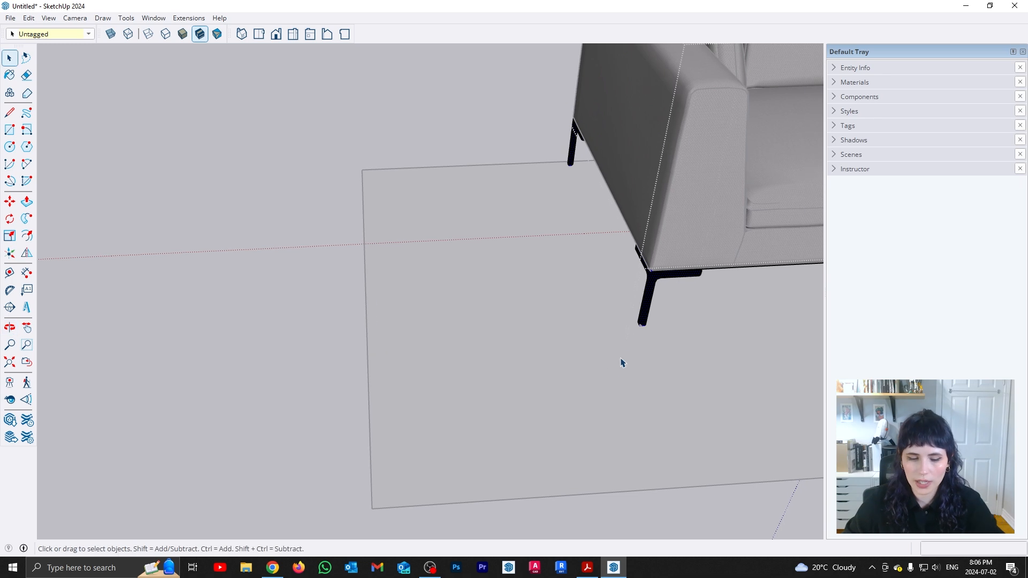
{"action": "left_click", "coordinate": [636, 324]}
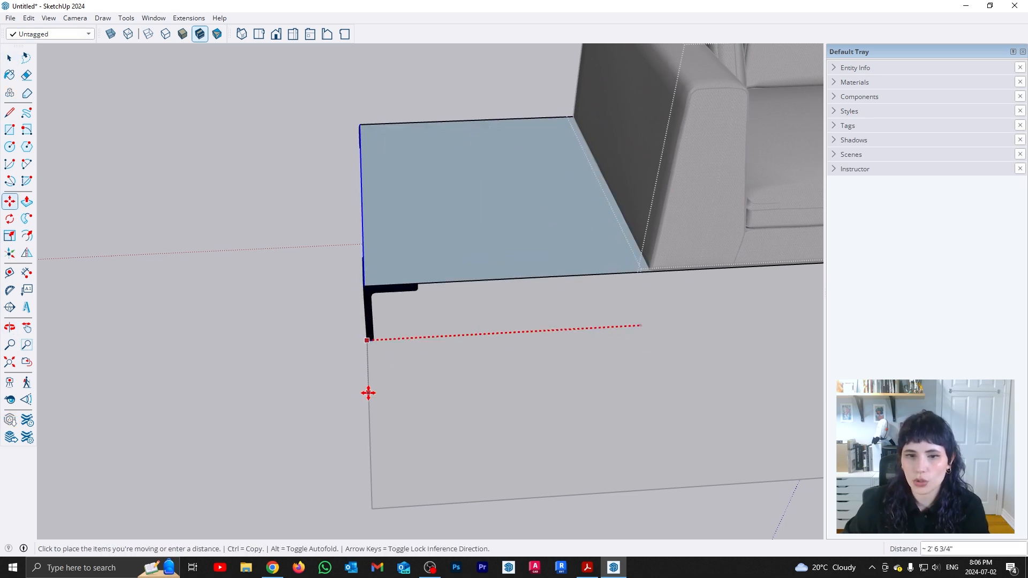
{"action": "left_click", "coordinate": [373, 510]}
{"action": "key", "text": "space"}
{"action": "middle_click_drag", "start_coordinate": [647, 371], "coordinate": [450, 344]}
{"action": "left_click", "coordinate": [505, 403]}
{"action": "scroll", "coordinate": [421, 380], "scroll_direction": "down", "scroll_amount": 3}
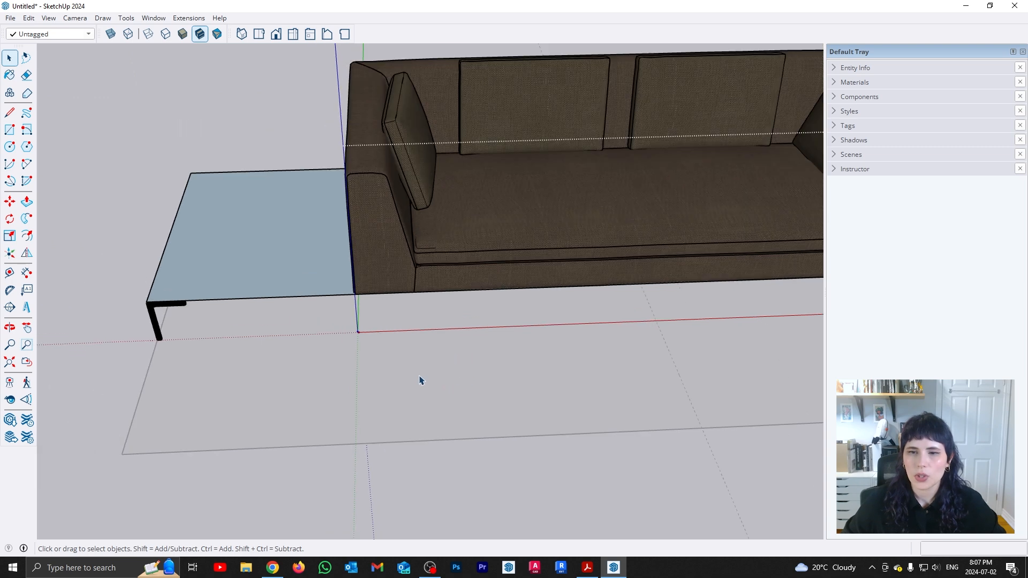
Open the sofa's upholstered body for editing and select the surface of the seat cushion
{"action": "middle_click_drag", "start_coordinate": [514, 358], "coordinate": [491, 376], "text": "shift"}
{"action": "key", "text": "space"}
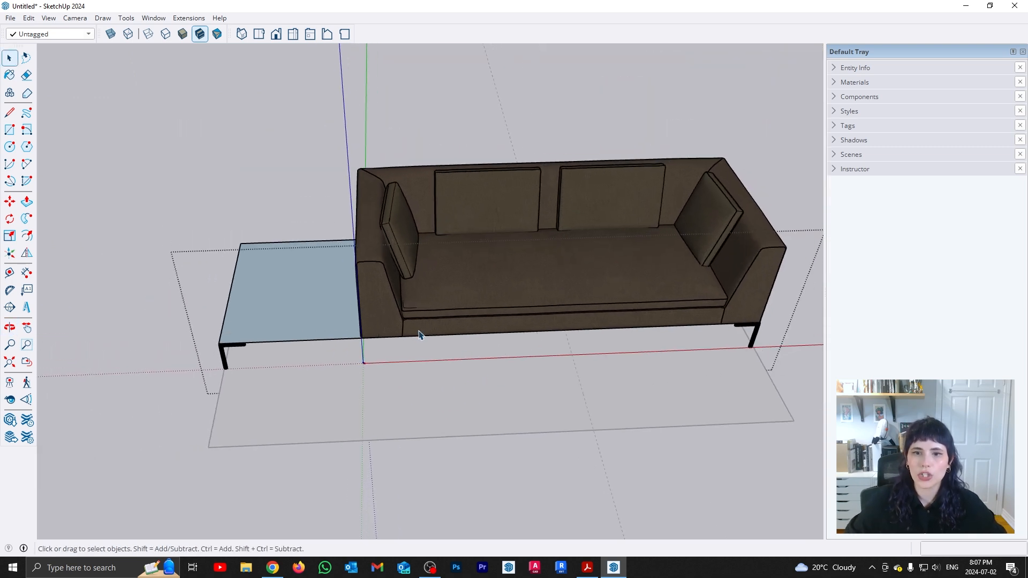
{"action": "scroll", "coordinate": [476, 319], "scroll_direction": "up", "scroll_amount": 1}
{"action": "middle_click_drag", "start_coordinate": [614, 326], "coordinate": [484, 287]}
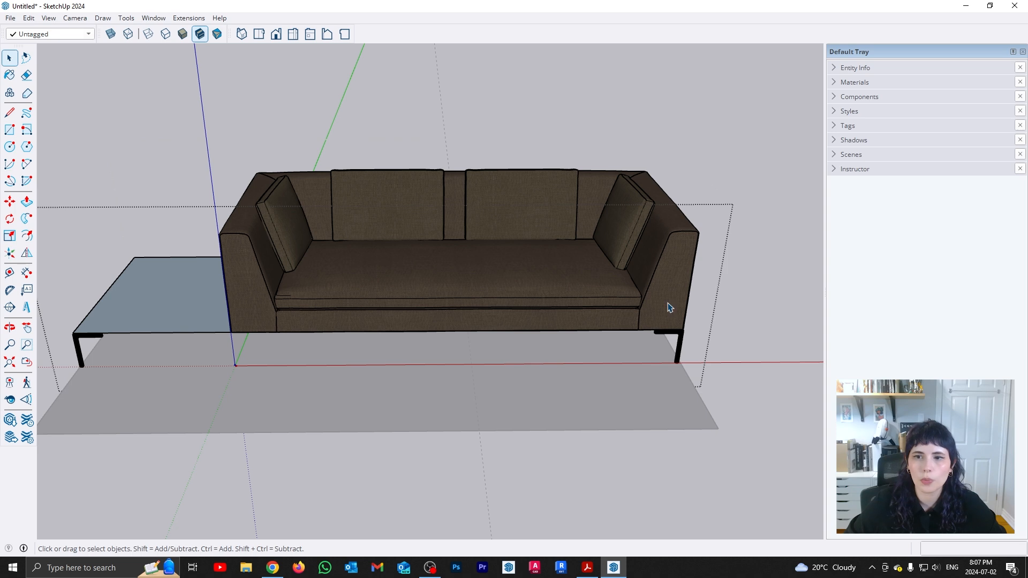
{"action": "left_click", "coordinate": [378, 283]}
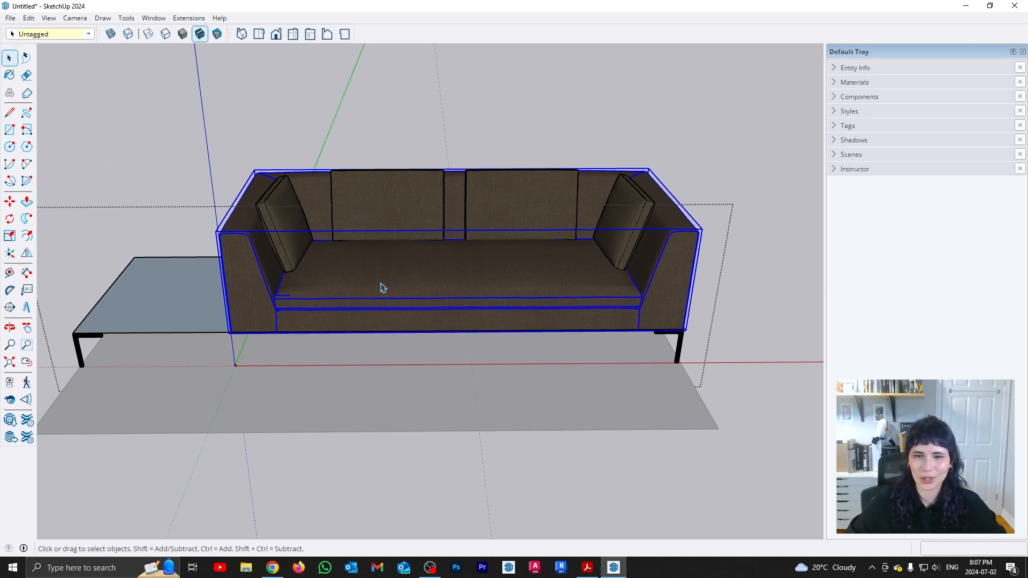
{"action": "double_click", "coordinate": [382, 287]}
{"action": "left_click", "coordinate": [264, 301]}
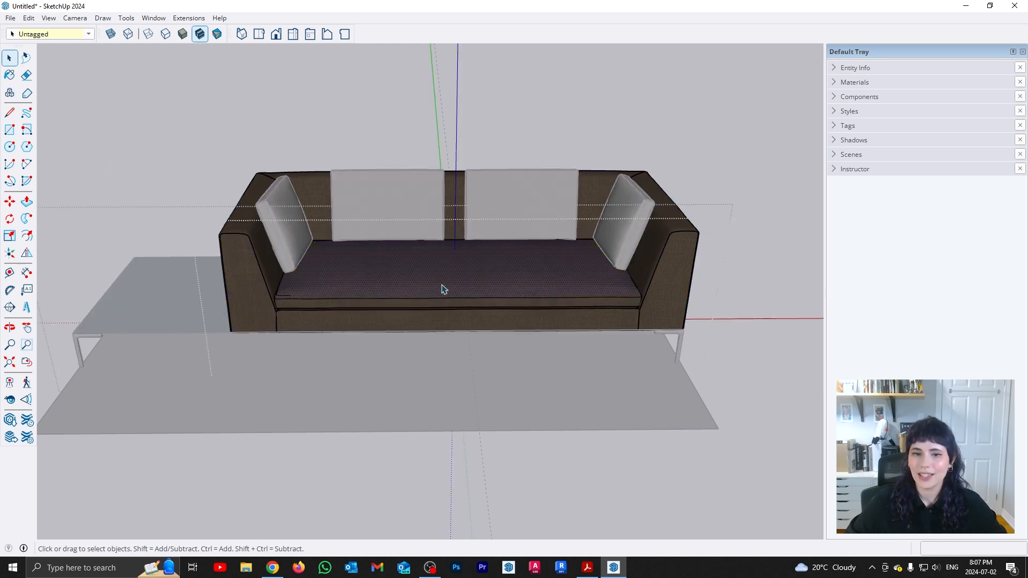
{"action": "middle_click_drag", "start_coordinate": [548, 292], "coordinate": [434, 316]}
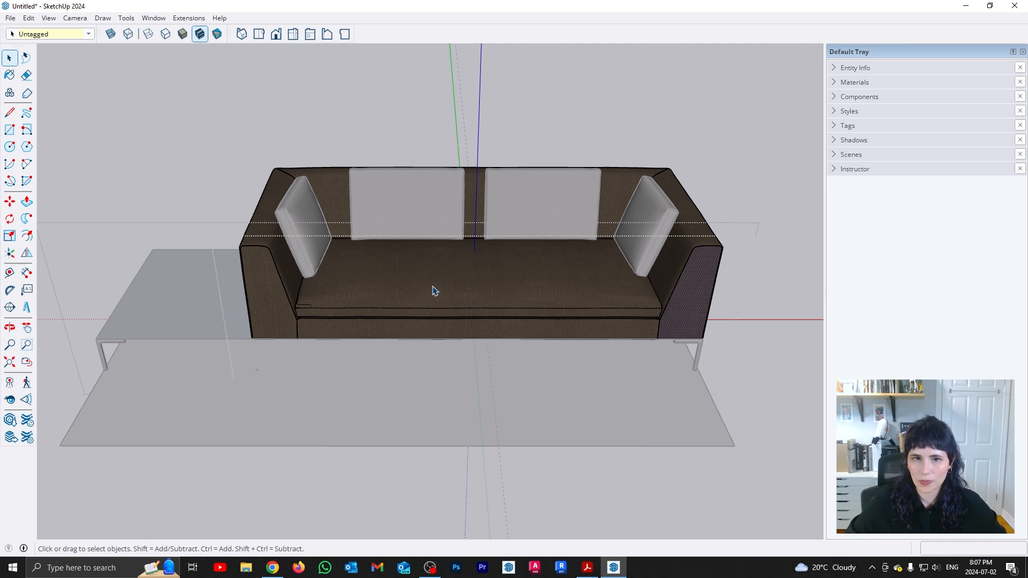
{"action": "left_click", "coordinate": [435, 289]}
Try to lift the selected seat cushion up out of the sofa body
{"action": "middle_click_drag", "start_coordinate": [274, 373], "coordinate": [450, 280]}
{"action": "key", "text": "m"}
{"action": "left_click", "coordinate": [457, 280]}
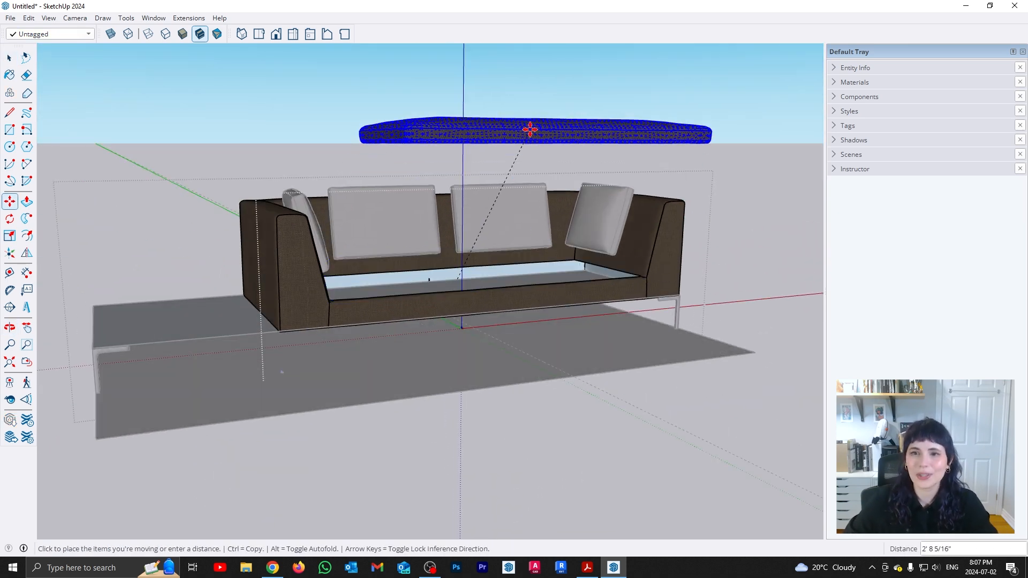
{"action": "key", "text": "space"}
{"action": "middle_click_drag", "start_coordinate": [530, 129], "coordinate": [413, 445]}
Make the selected seat cushion geometry a component named cushion
{"action": "right_click", "coordinate": [484, 290]}
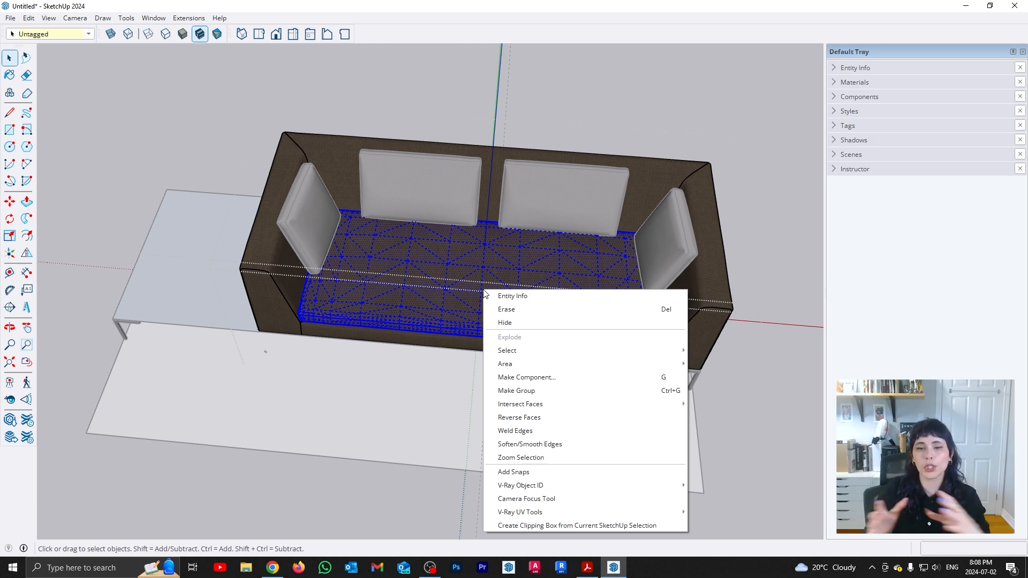
{"action": "left_click", "coordinate": [548, 381]}
{"action": "type", "text": "cushi"}
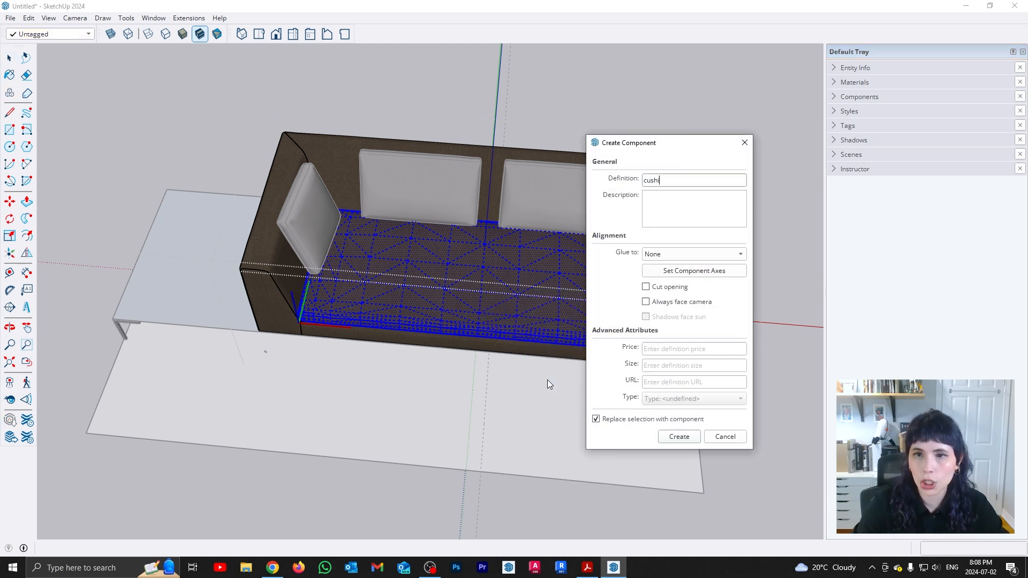
{"action": "type", "text": "on"}
{"action": "key", "text": "Return"}
Try to lengthen the sofa's arms and back by scaling them along the red axis to about 1.59
{"action": "middle_click_drag", "start_coordinate": [309, 380], "coordinate": [374, 357], "text": "shift"}
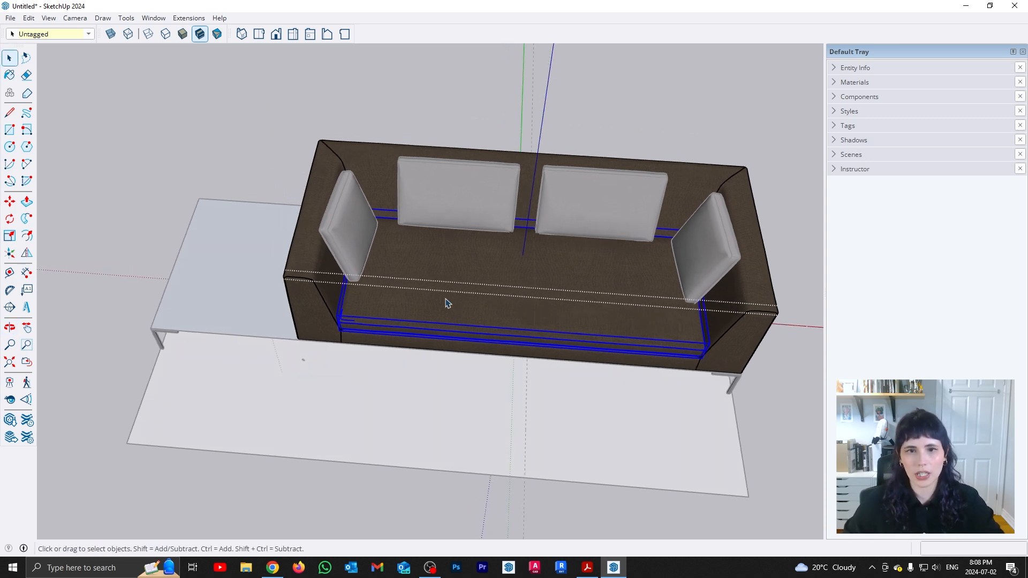
{"action": "middle_click_drag", "start_coordinate": [438, 315], "coordinate": [330, 138]}
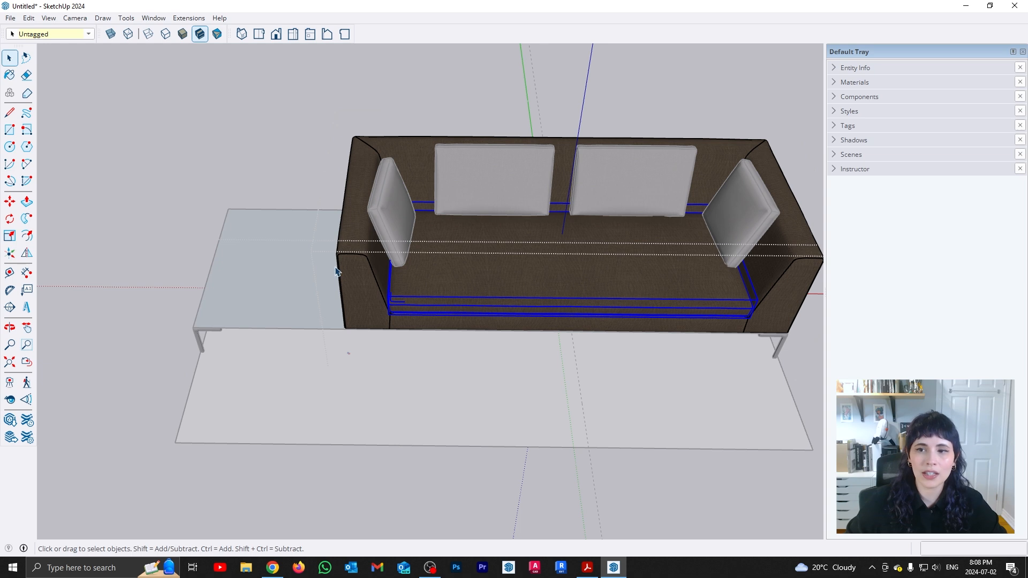
{"action": "left_click", "coordinate": [354, 289]}
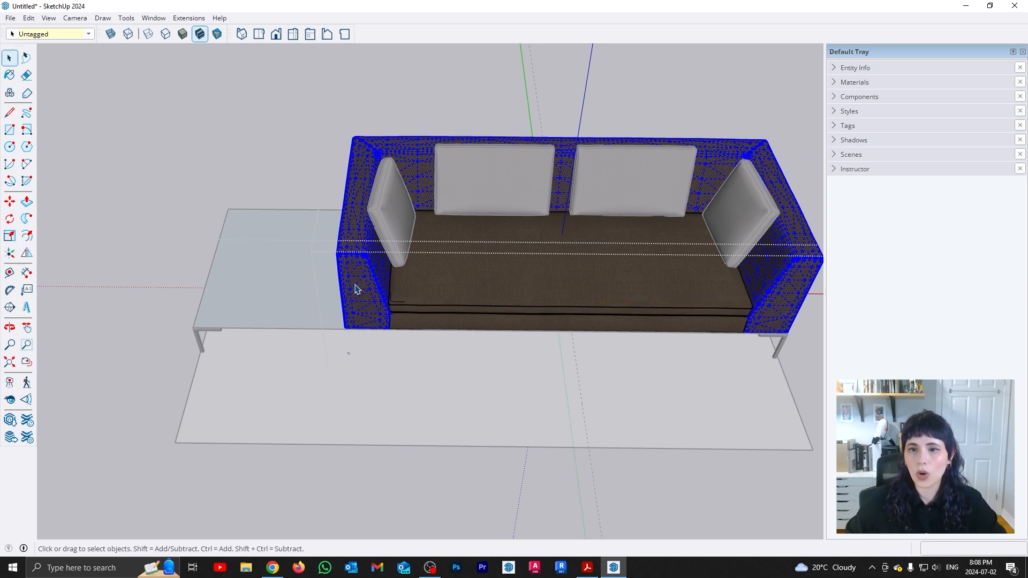
{"action": "middle_click_drag", "start_coordinate": [337, 310], "coordinate": [475, 349], "text": "shift"}
{"action": "key", "text": "s"}
{"action": "left_click", "coordinate": [478, 267]}
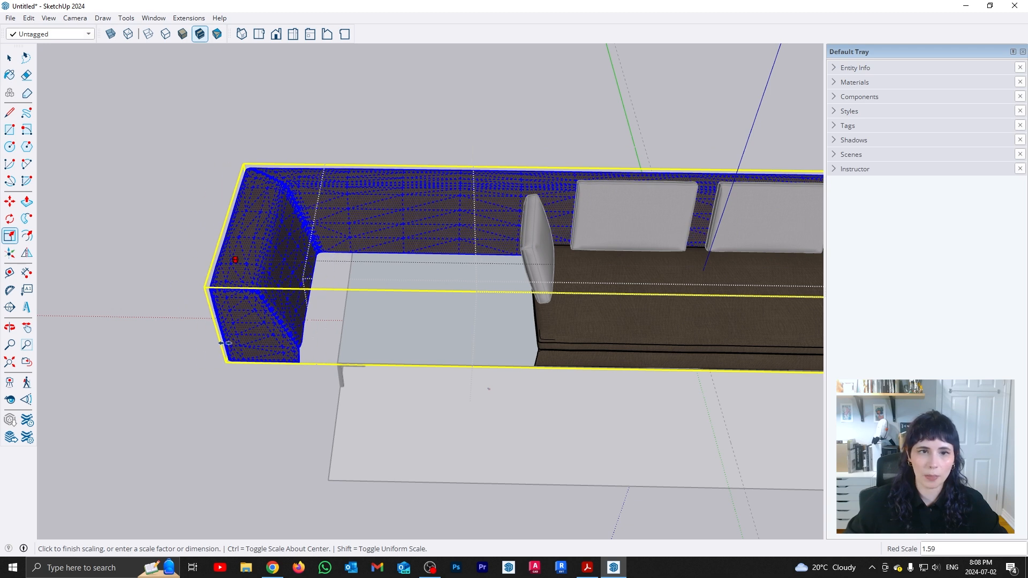
{"action": "key", "text": "Escape"}
{"action": "key", "text": "space"}
Select only the faces and edges of the sofa arm nearest the extended legs
{"action": "middle_click_drag", "start_coordinate": [698, 305], "coordinate": [568, 314], "text": "shift"}
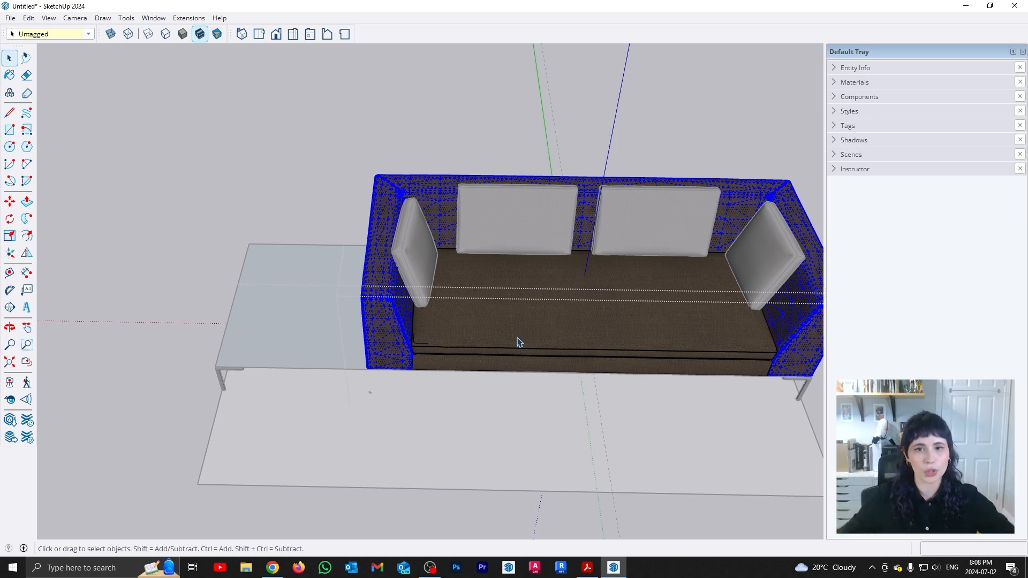
{"action": "mouse_move", "coordinate": [595, 344]}
{"action": "middle_mouse_down"}
{"action": "mouse_move", "coordinate": [574, 331]}
{"action": "mouse_move", "coordinate": [594, 340]}
{"action": "middle_mouse_up"}
{"action": "left_click_drag", "start_coordinate": [302, 111], "coordinate": [472, 512]}
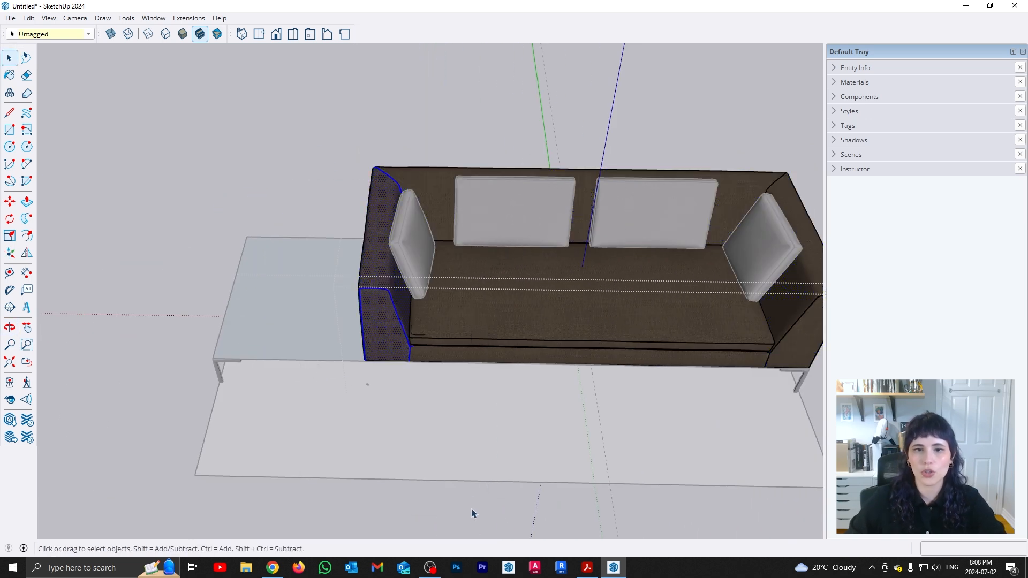
Try to stretch the sofa body by moving the selected arm along the red axis toward the rectangle's short edge
{"action": "middle_click_drag", "start_coordinate": [406, 384], "coordinate": [468, 252]}
{"action": "key", "text": "m"}
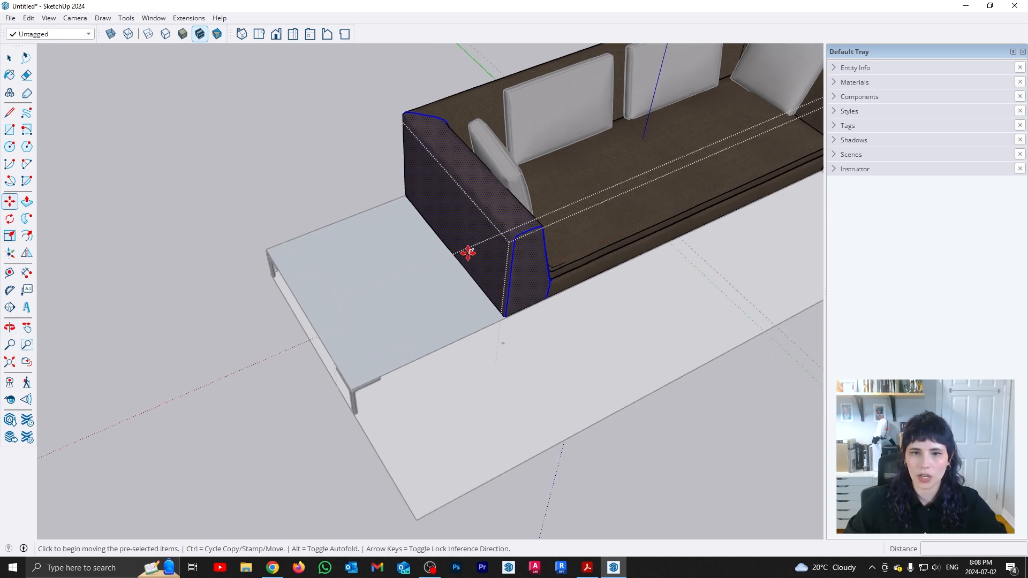
{"action": "left_click", "coordinate": [468, 253]}
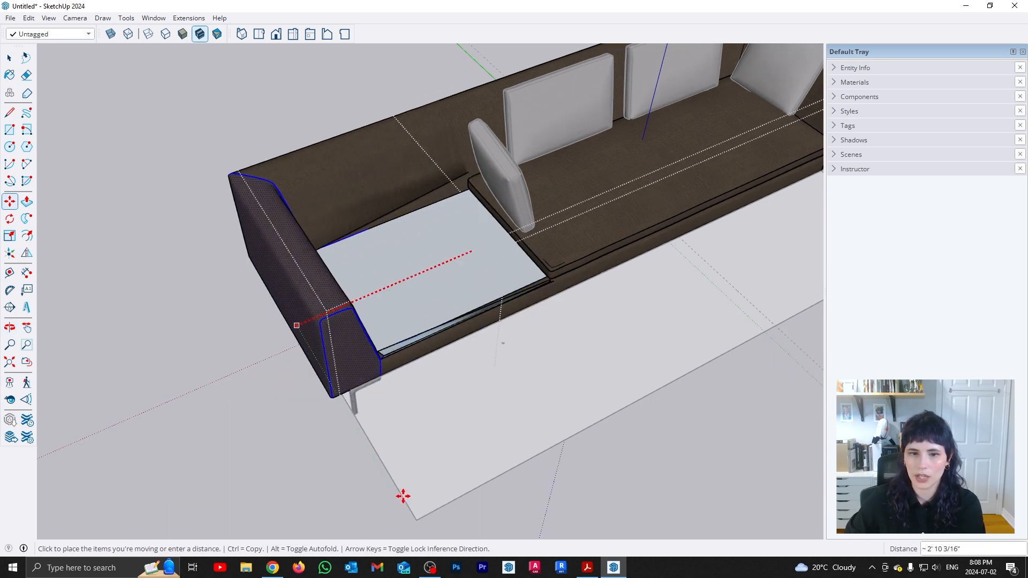
{"action": "left_click", "coordinate": [431, 516]}
{"action": "scroll", "coordinate": [463, 179], "scroll_direction": "up", "scroll_amount": 5}
{"action": "middle_click_drag", "start_coordinate": [459, 174], "coordinate": [712, 251]}
{"action": "key", "text": "space"}
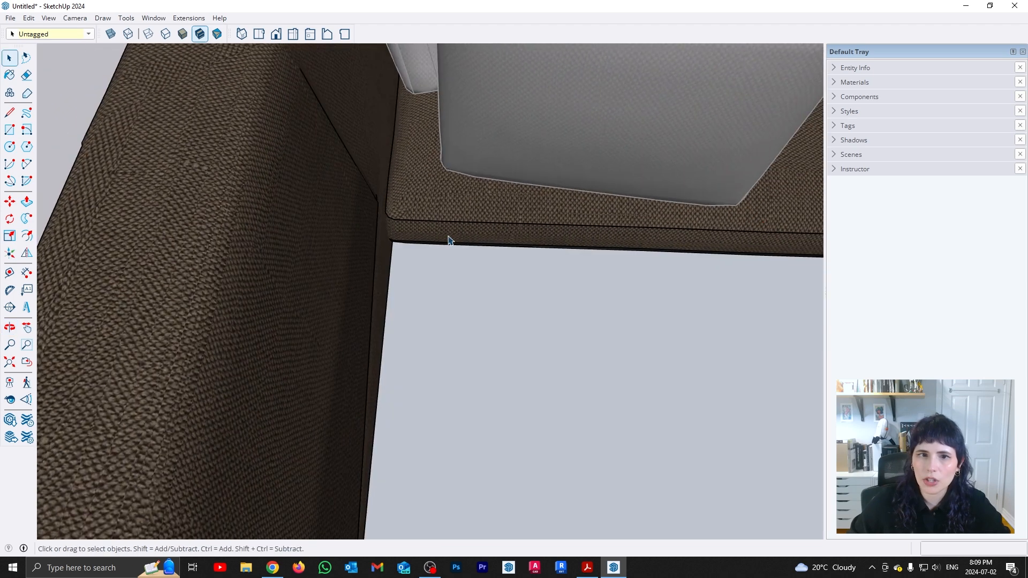
{"action": "middle_click_drag", "start_coordinate": [378, 202], "coordinate": [381, 287]}
{"action": "scroll", "coordinate": [432, 230], "scroll_direction": "down", "scroll_amount": 6}
{"action": "key", "text": "m"}
{"action": "left_click", "coordinate": [386, 230]}
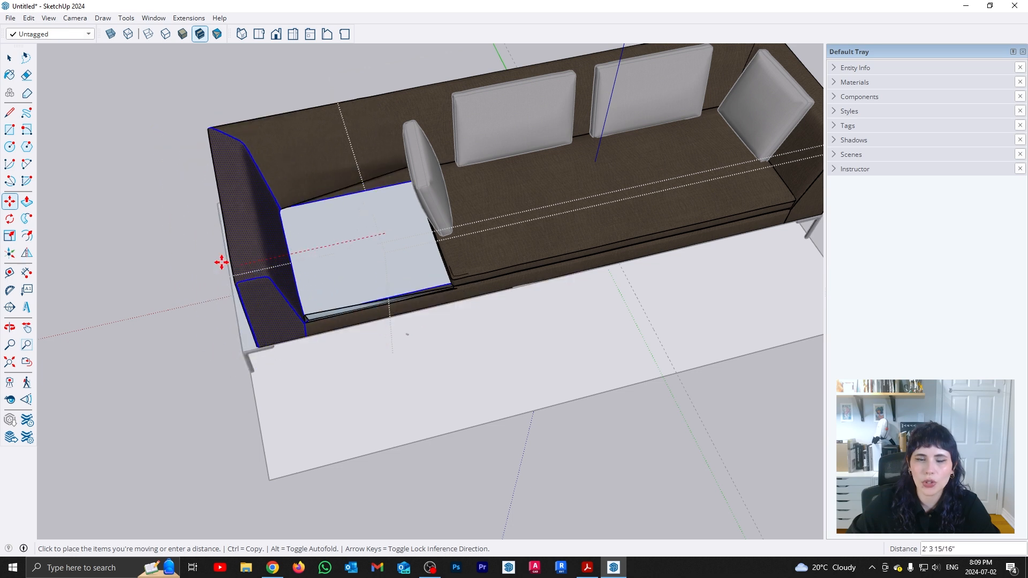
{"action": "key", "text": "space"}
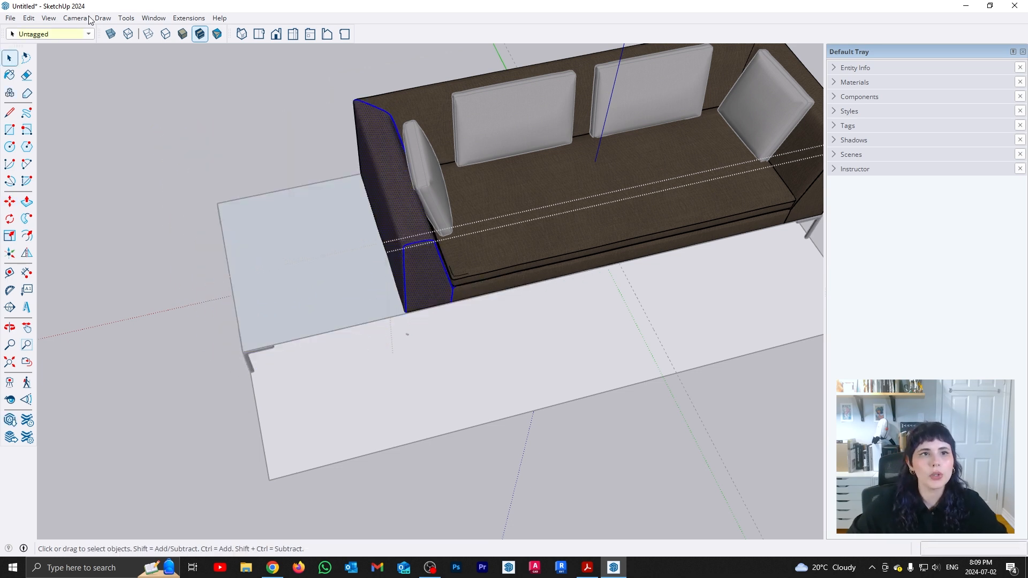
Hide the rest of the model during component editing, and hide the seat cushion inside the sofa component
{"action": "left_click", "coordinate": [49, 18]}
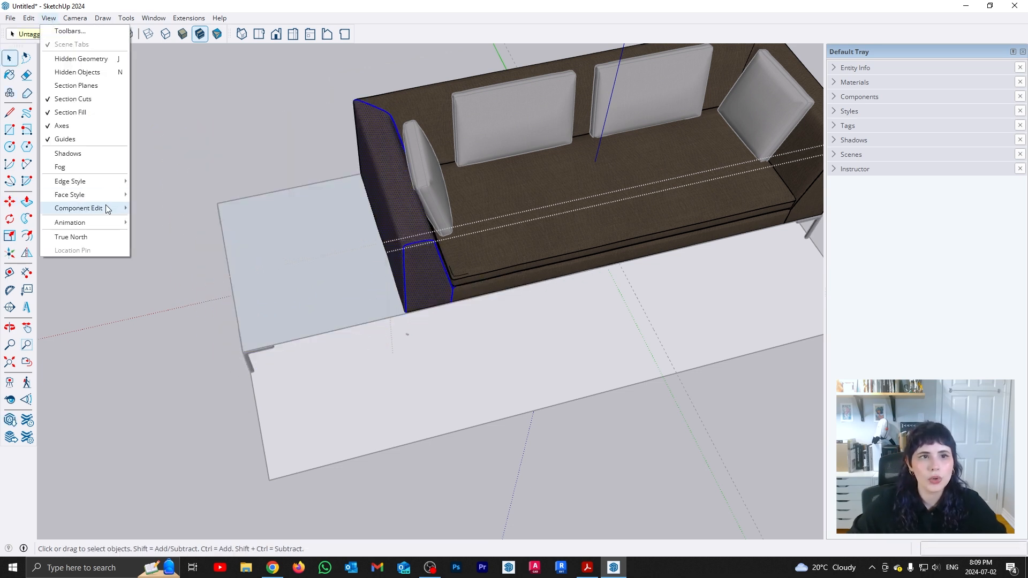
{"action": "mouse_move", "coordinate": [105, 207]}
{"action": "left_click", "coordinate": [174, 208]}
{"action": "middle_click_drag", "start_coordinate": [617, 245], "coordinate": [412, 291]}
{"action": "scroll", "coordinate": [407, 283], "scroll_direction": "up", "scroll_amount": 2}
{"action": "right_click", "coordinate": [401, 275]}
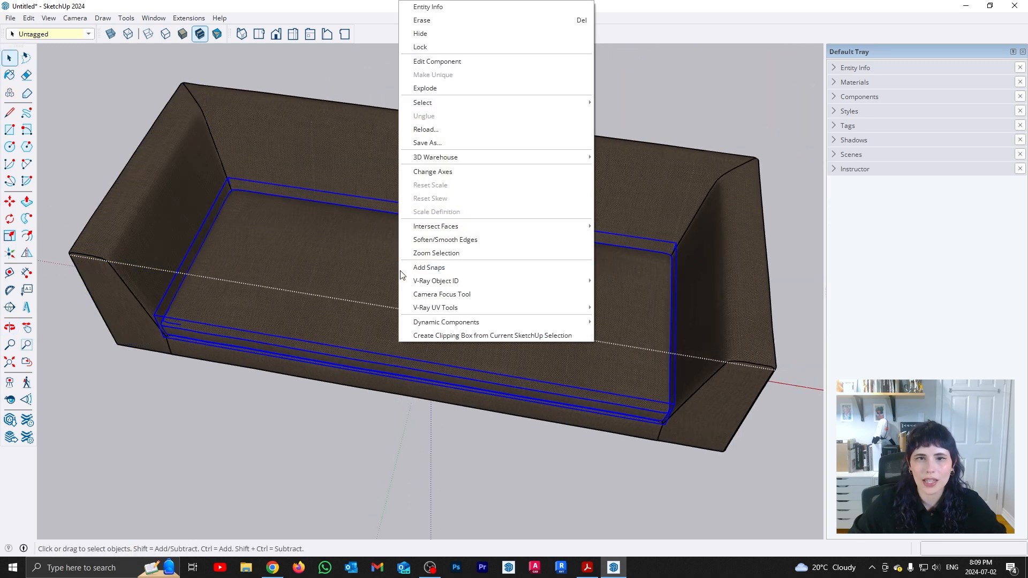
{"action": "left_click", "coordinate": [452, 33]}
Examine the curved surfaces of the sofa arm and how they join the back and front rail
{"action": "middle_click_drag", "start_coordinate": [319, 319], "coordinate": [388, 355]}
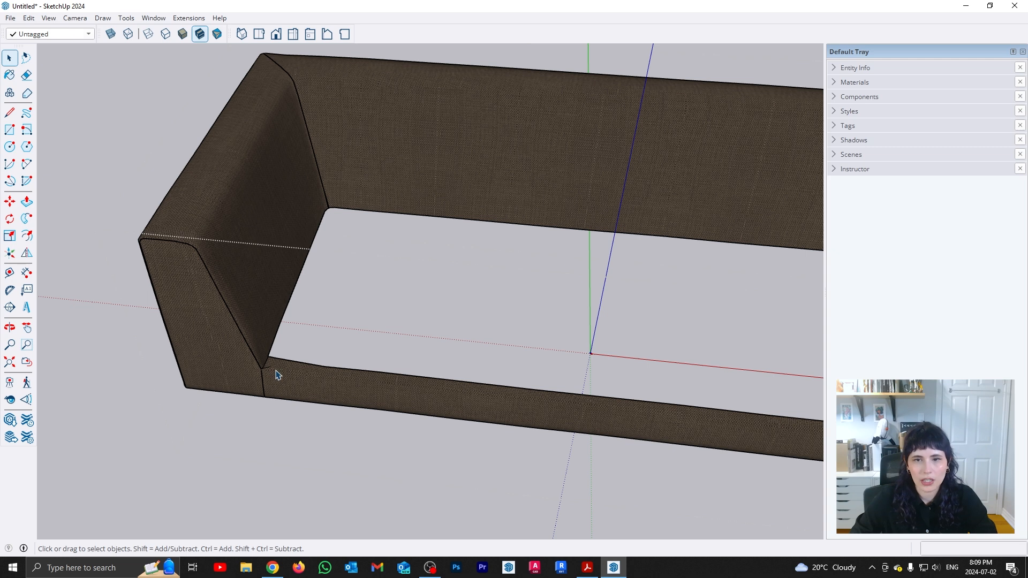
{"action": "scroll", "coordinate": [273, 369], "scroll_direction": "down", "scroll_amount": 2}
{"action": "middle_click_drag", "start_coordinate": [271, 367], "coordinate": [259, 254]}
{"action": "scroll", "coordinate": [225, 218], "scroll_direction": "up", "scroll_amount": 3}
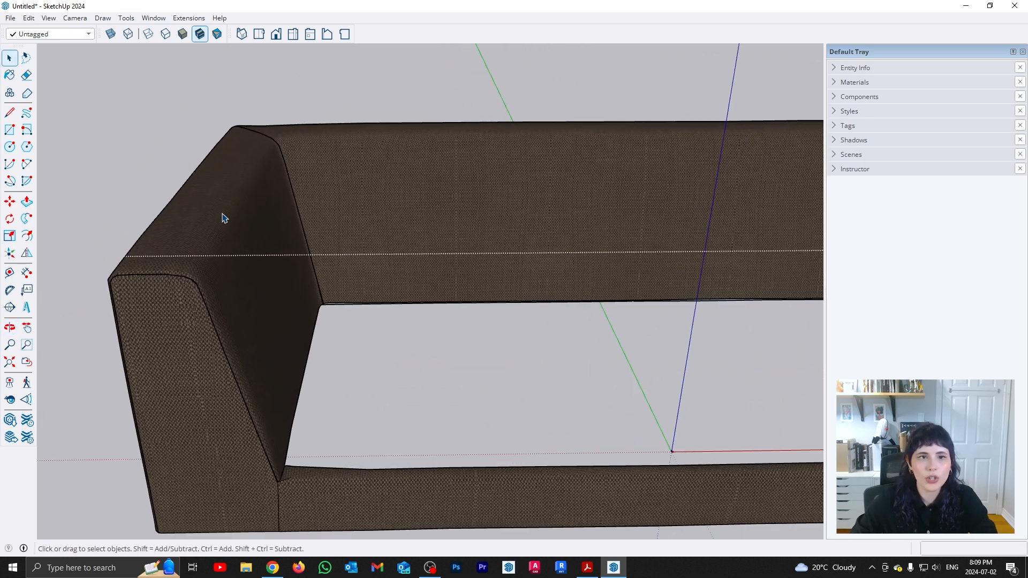
{"action": "scroll", "coordinate": [225, 218], "scroll_direction": "up", "scroll_amount": 2}
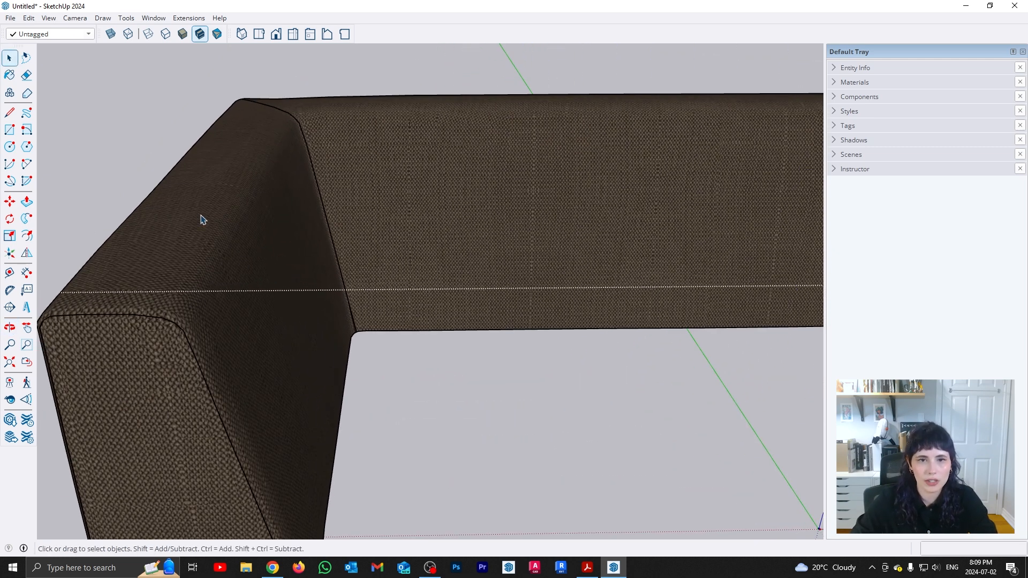
{"action": "scroll", "coordinate": [252, 234], "scroll_direction": "down", "scroll_amount": 4}
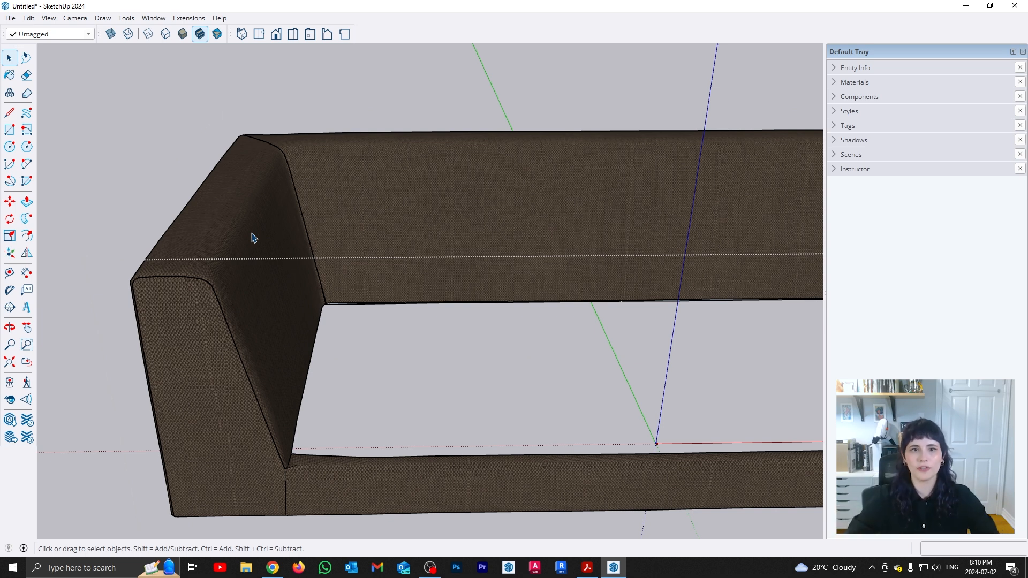
{"action": "scroll", "coordinate": [227, 222], "scroll_direction": "up", "scroll_amount": 2}
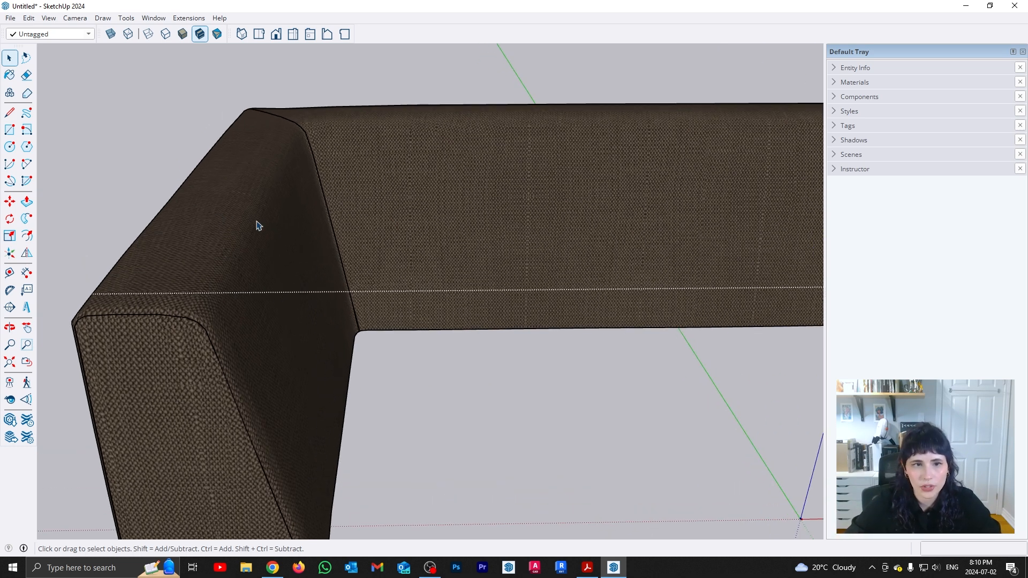
{"action": "scroll", "coordinate": [250, 198], "scroll_direction": "down", "scroll_amount": 3}
{"action": "middle_click_drag", "start_coordinate": [250, 198], "coordinate": [218, 297]}
{"action": "scroll", "coordinate": [231, 213], "scroll_direction": "up", "scroll_amount": 2}
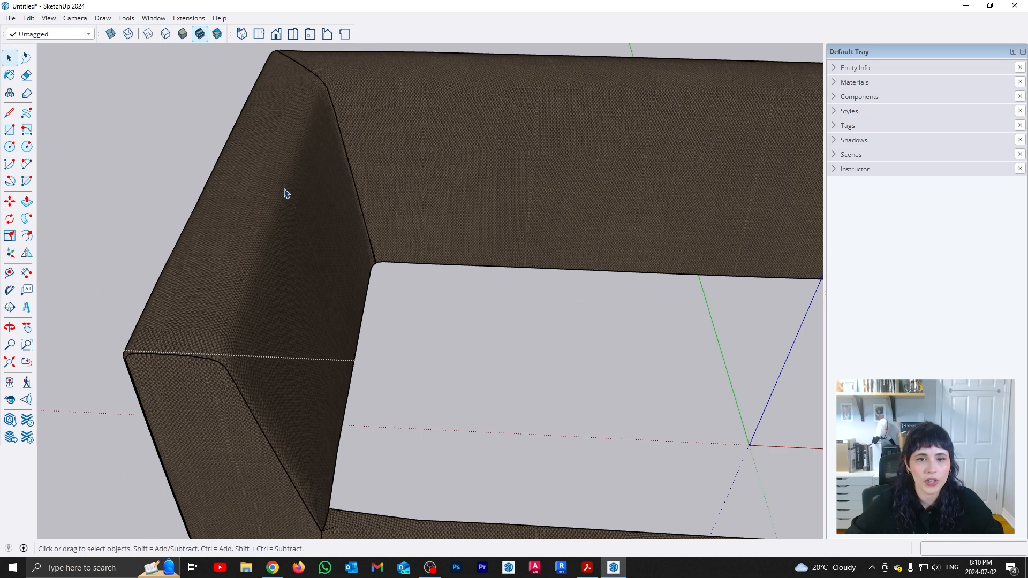
Show the sofa's hidden geometry and select the whole arm with the adjoining ends of the back and front rail
{"action": "left_click", "coordinate": [48, 18]}
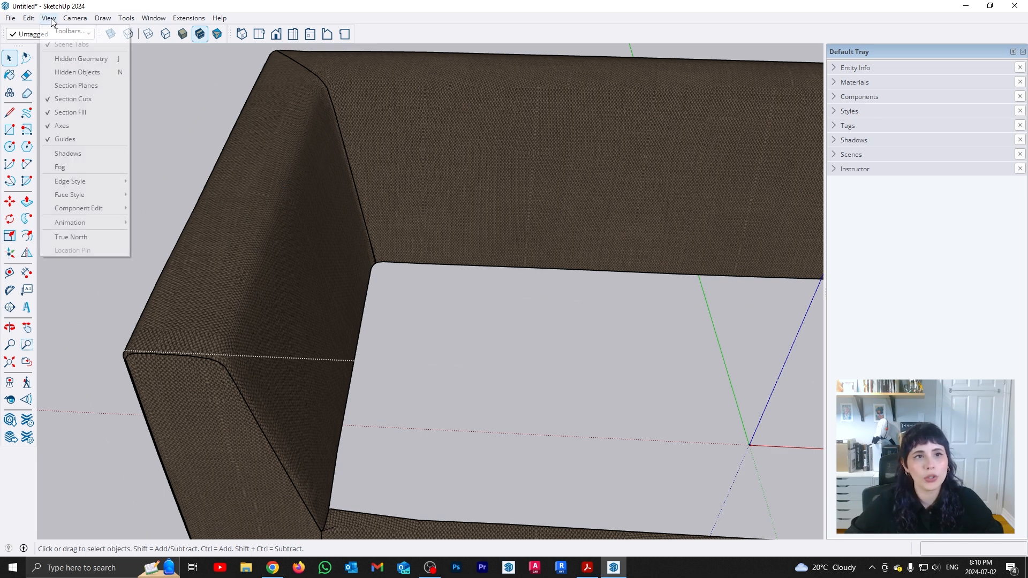
{"action": "left_click", "coordinate": [94, 63]}
{"action": "middle_click_drag", "start_coordinate": [275, 214], "coordinate": [298, 218]}
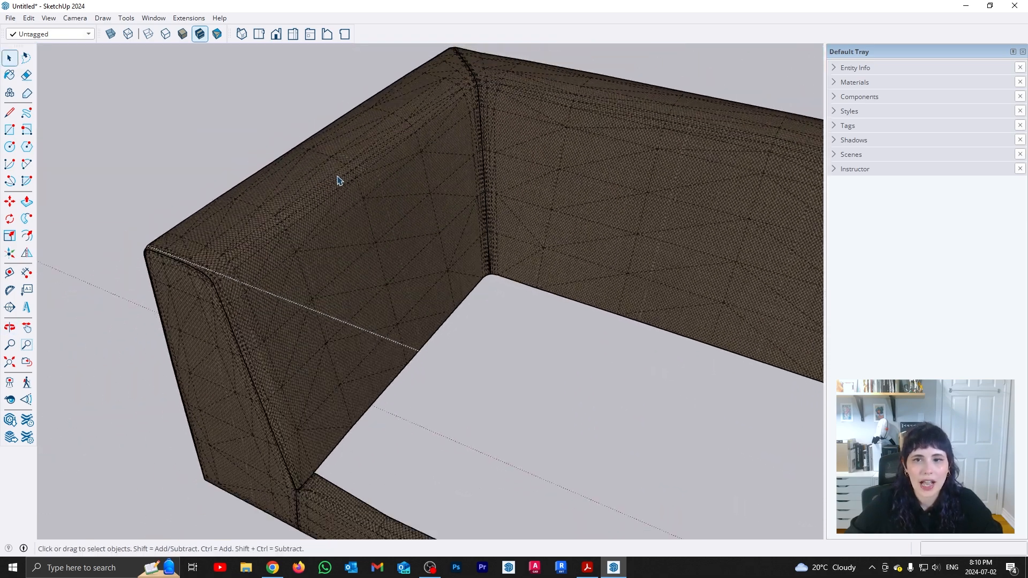
{"action": "scroll", "coordinate": [337, 176], "scroll_direction": "down", "scroll_amount": 5}
{"action": "middle_click_drag", "start_coordinate": [323, 179], "coordinate": [345, 328]}
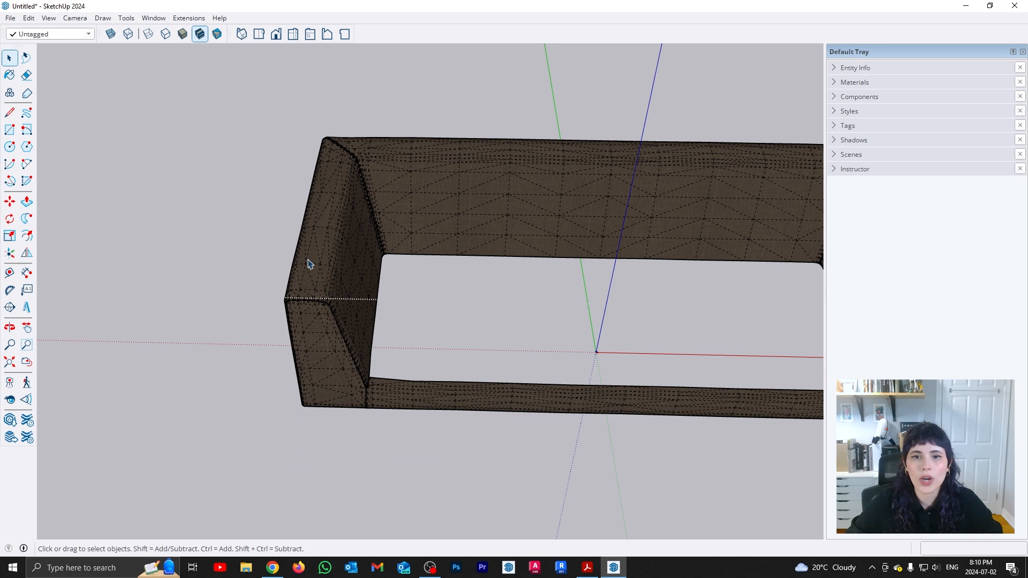
{"action": "left_click_drag", "start_coordinate": [234, 92], "coordinate": [490, 509]}
{"action": "middle_click_drag", "start_coordinate": [443, 392], "coordinate": [463, 400]}
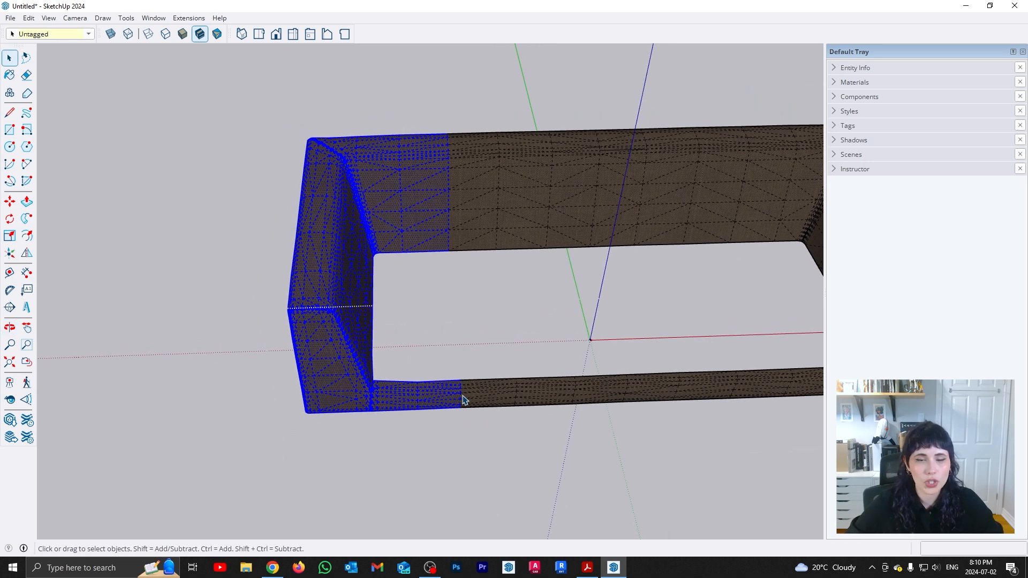
Try to stretch the sofa along the red axis by moving the arm selected with hidden geometry turned off
{"action": "left_click", "coordinate": [47, 18]}
{"action": "left_click", "coordinate": [58, 64]}
{"action": "middle_click_drag", "start_coordinate": [435, 339], "coordinate": [466, 407]}
{"action": "left_click", "coordinate": [465, 406]}
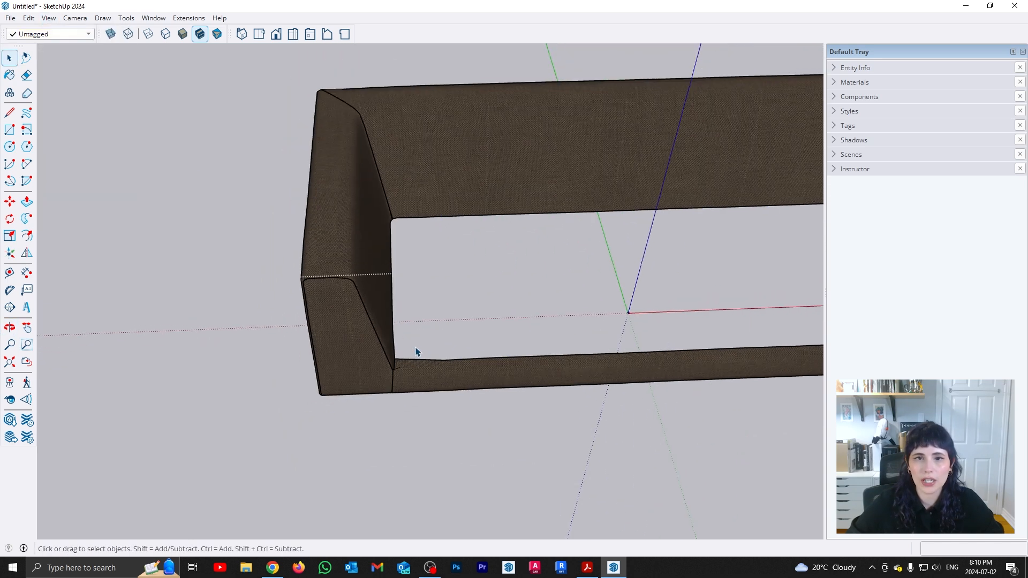
{"action": "left_click_drag", "start_coordinate": [212, 65], "coordinate": [567, 512]}
{"action": "scroll", "coordinate": [537, 454], "scroll_direction": "down", "scroll_amount": 1}
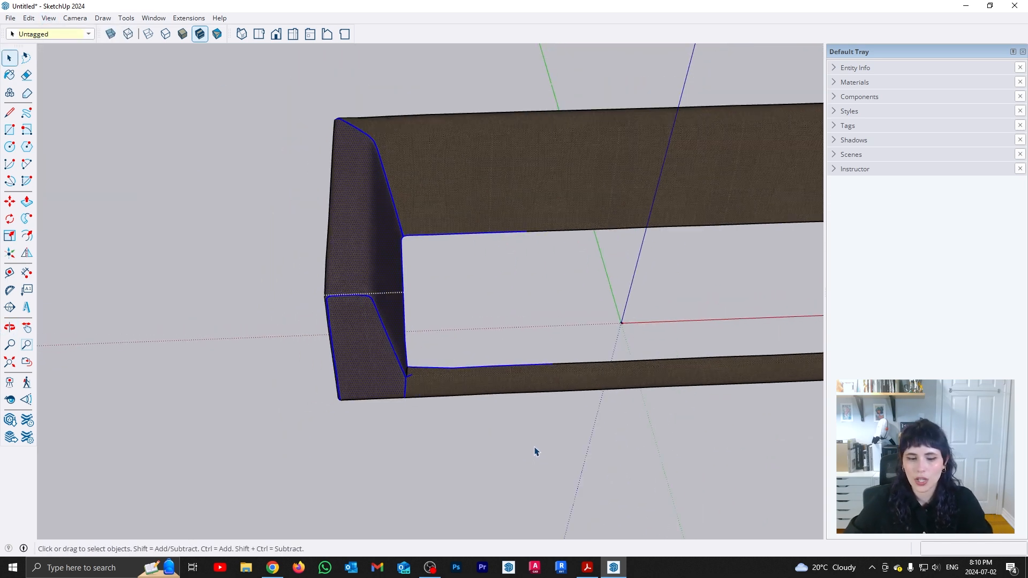
{"action": "key", "text": "m"}
{"action": "left_click", "coordinate": [531, 433]}
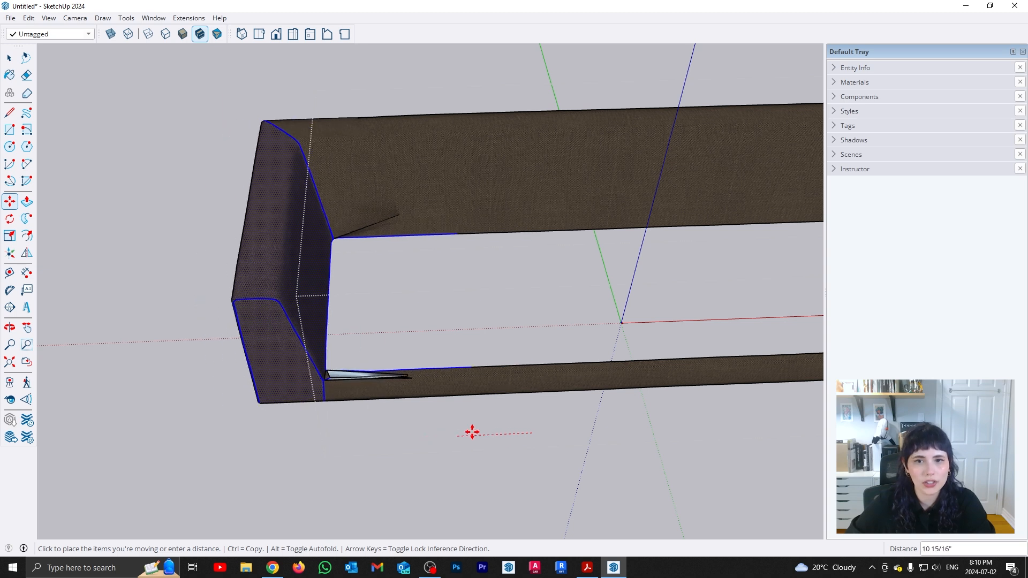
{"action": "key", "text": "space"}
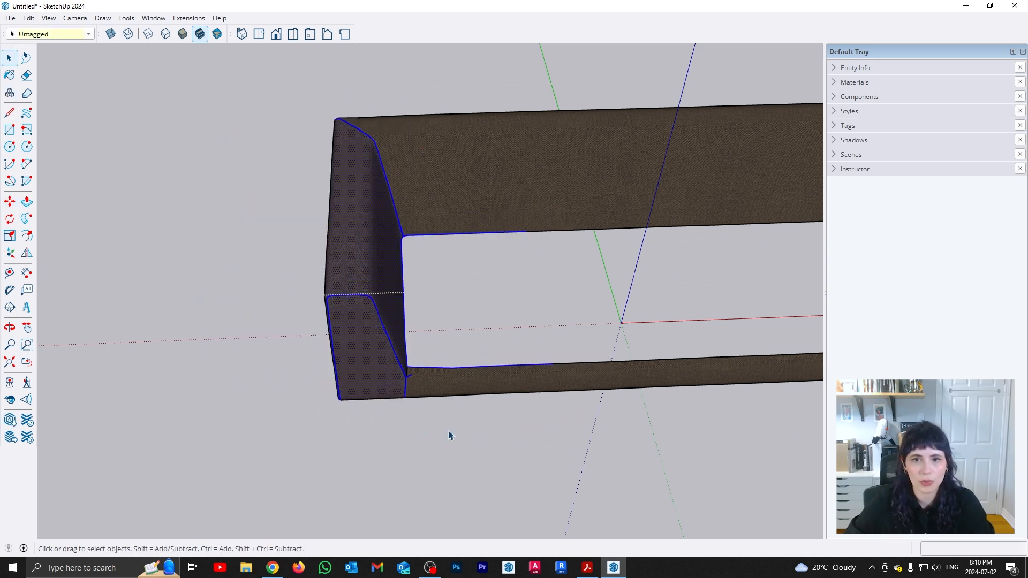
Turn hidden geometry back on and select the arm with the adjoining ends of the back and front rail
{"action": "left_click", "coordinate": [49, 18]}
{"action": "left_click", "coordinate": [61, 64]}
{"action": "left_click_drag", "start_coordinate": [241, 73], "coordinate": [524, 488]}
{"action": "middle_click_drag", "start_coordinate": [537, 435], "coordinate": [515, 460]}
Move the selected arm end along the red axis to the rectangle's short edge, turning off hidden geometry and showing the rest of the model
{"action": "key", "text": "m"}
{"action": "left_click", "coordinate": [512, 440]}
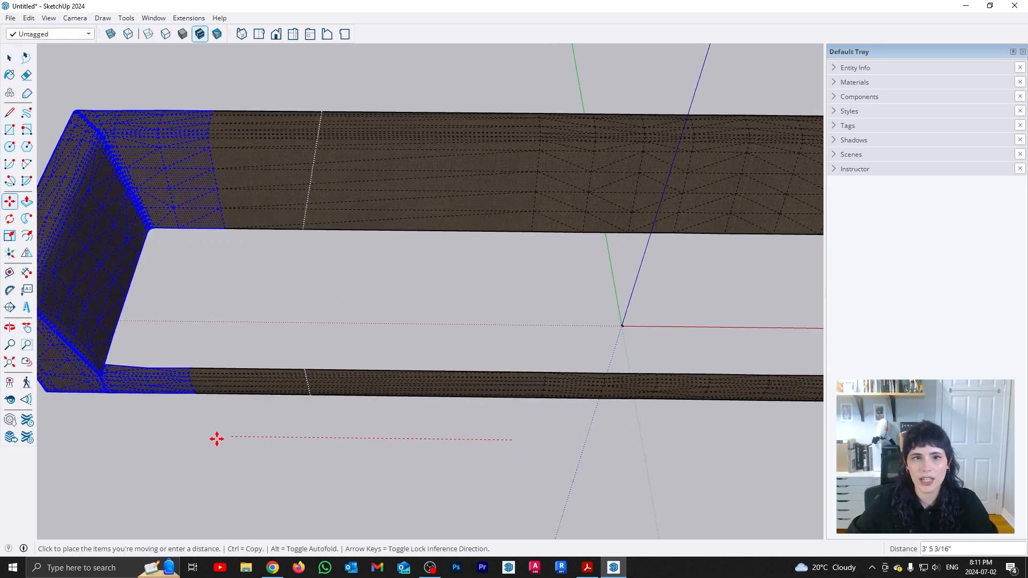
{"action": "left_click", "coordinate": [49, 18]}
{"action": "left_click", "coordinate": [86, 58]}
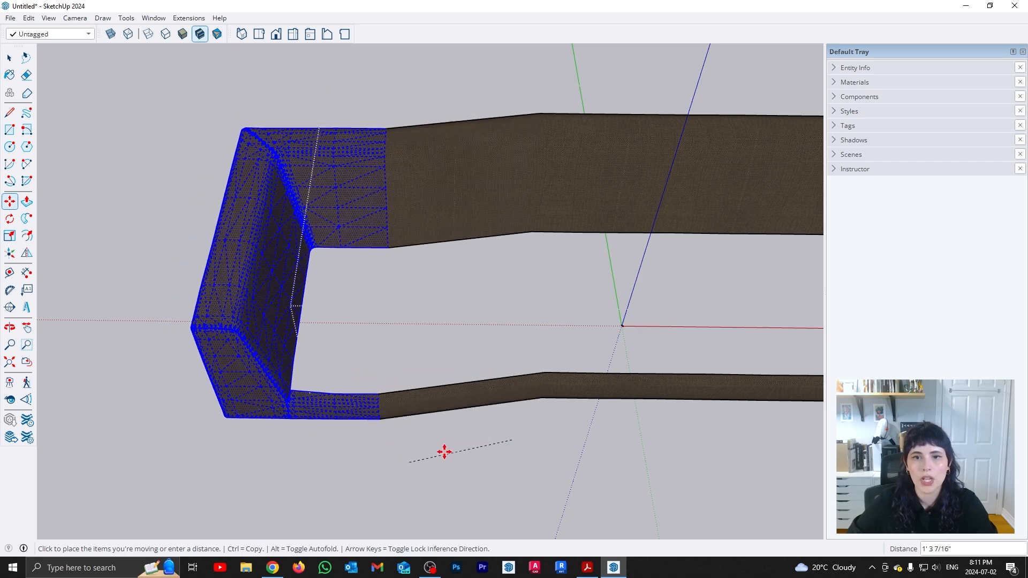
{"action": "left_click", "coordinate": [48, 18]}
{"action": "middle_click_drag", "start_coordinate": [374, 241], "coordinate": [438, 215]}
{"action": "left_click", "coordinate": [461, 193]}
{"action": "scroll", "coordinate": [321, 375], "scroll_direction": "down", "scroll_amount": 5}
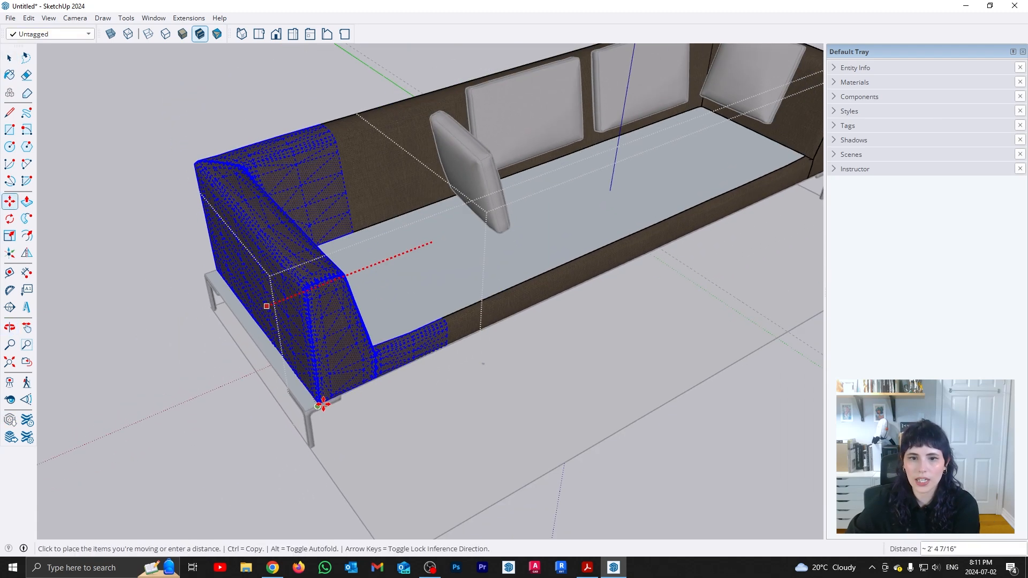
{"action": "left_click", "coordinate": [358, 489]}
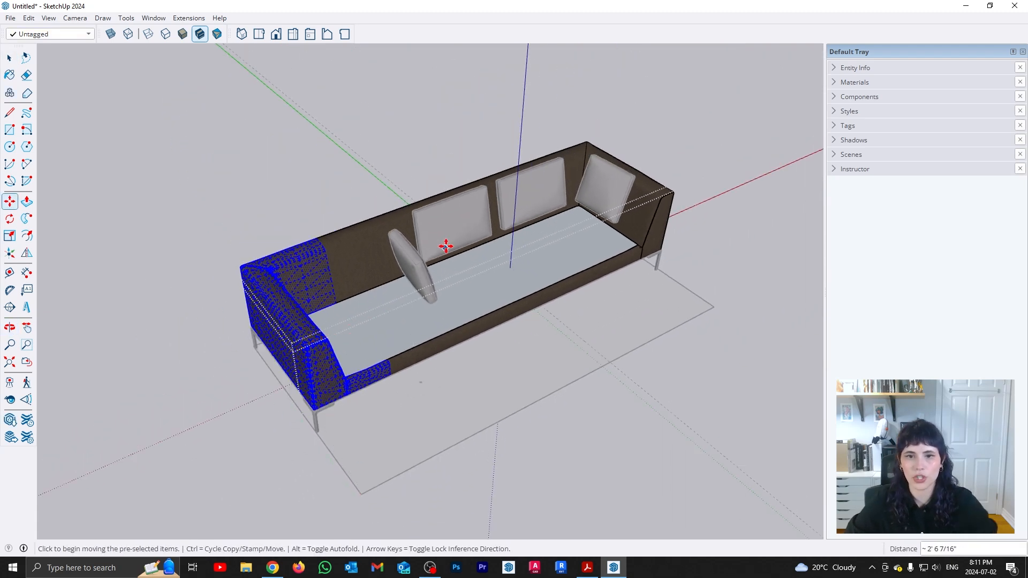
Show hidden objects and unhide the seat cushion in the lengthened sofa
{"action": "middle_click_drag", "start_coordinate": [448, 244], "coordinate": [316, 450]}
{"action": "scroll", "coordinate": [299, 303], "scroll_direction": "up", "scroll_amount": 3}
{"action": "key", "text": "space"}
{"action": "middle_click_drag", "start_coordinate": [299, 303], "coordinate": [381, 453]}
{"action": "middle_click_drag", "start_coordinate": [445, 416], "coordinate": [408, 473]}
{"action": "scroll", "coordinate": [436, 333], "scroll_direction": "down", "scroll_amount": 5}
{"action": "key", "text": "space"}
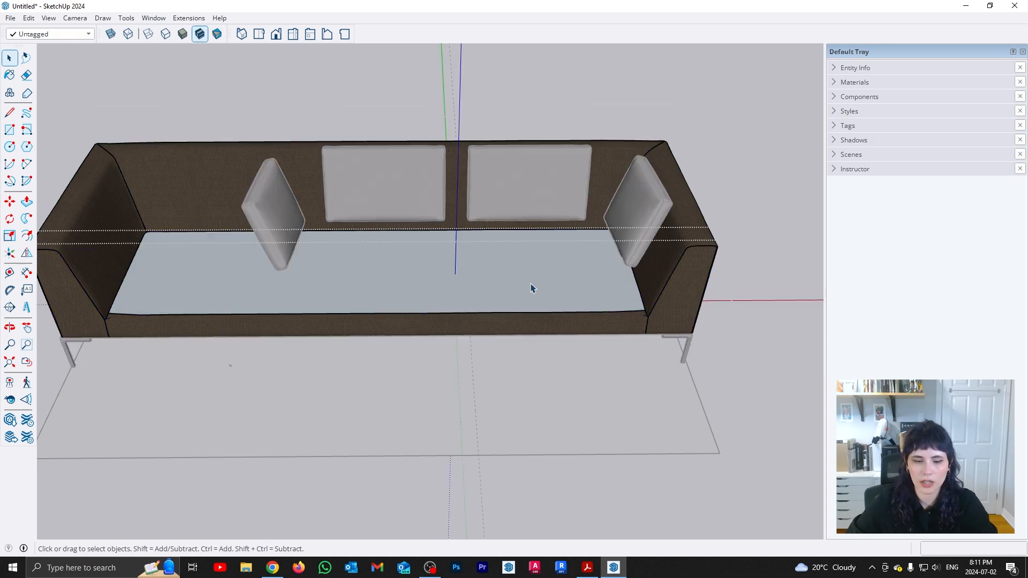
{"action": "left_click", "coordinate": [49, 18]}
{"action": "left_click", "coordinate": [60, 73]}
{"action": "left_click", "coordinate": [463, 274]}
{"action": "right_click", "coordinate": [460, 274]}
{"action": "left_click", "coordinate": [516, 35]}
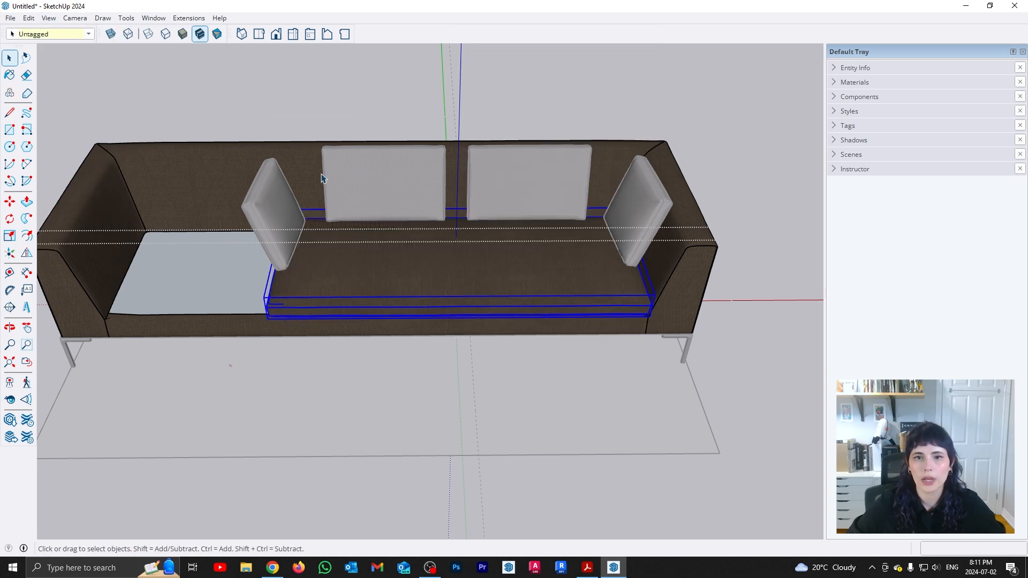
Scale the seat cushion along the red axis to about 1.44 so it reaches the moved arm
{"action": "middle_click_drag", "start_coordinate": [408, 304], "coordinate": [492, 308]}
{"action": "key", "text": "s"}
{"action": "middle_click_drag", "start_coordinate": [404, 306], "coordinate": [458, 293]}
{"action": "left_click", "coordinate": [458, 294]}
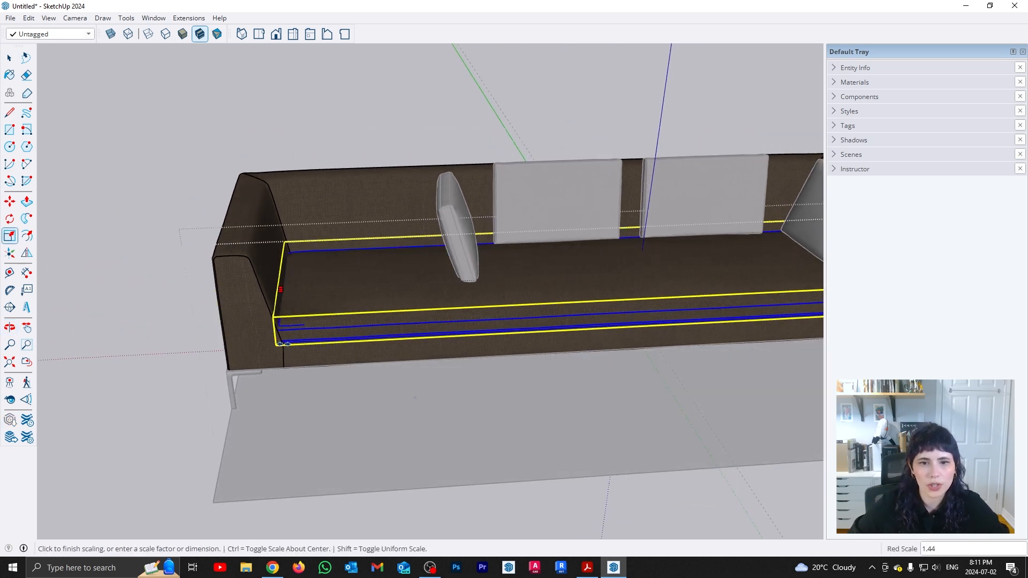
{"action": "scroll", "coordinate": [280, 347], "scroll_direction": "up", "scroll_amount": 3}
{"action": "left_click", "coordinate": [284, 347]}
Shorten the seat cushion from the unmoved arm's side by scaling it to about 0.68 along the red axis
{"action": "scroll", "coordinate": [300, 348], "scroll_direction": "down", "scroll_amount": 3}
{"action": "middle_click_drag", "start_coordinate": [535, 332], "coordinate": [324, 331]}
{"action": "scroll", "coordinate": [323, 331], "scroll_direction": "down", "scroll_amount": 1}
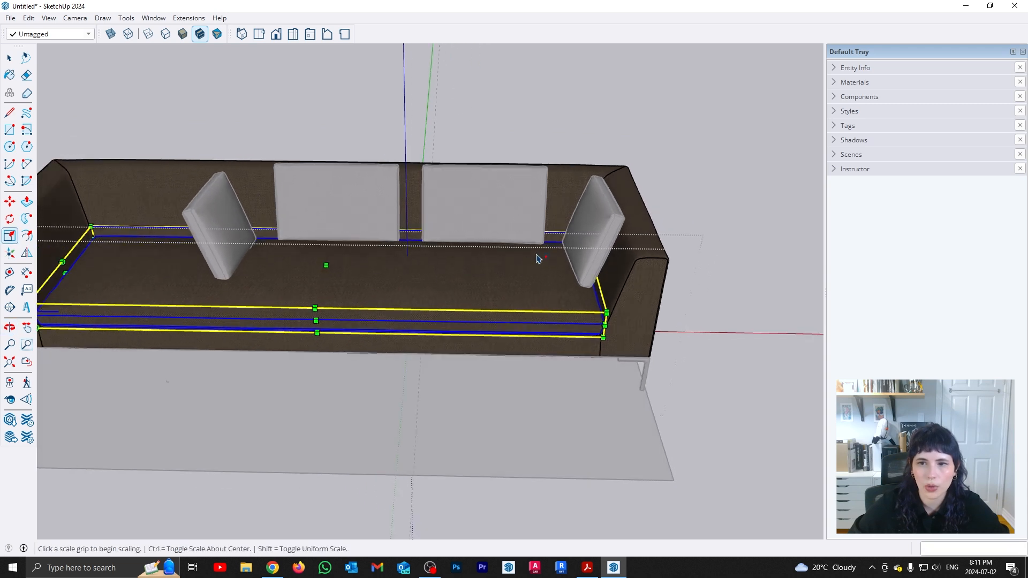
{"action": "scroll", "coordinate": [537, 257], "scroll_direction": "up", "scroll_amount": 2}
{"action": "left_click", "coordinate": [600, 283]}
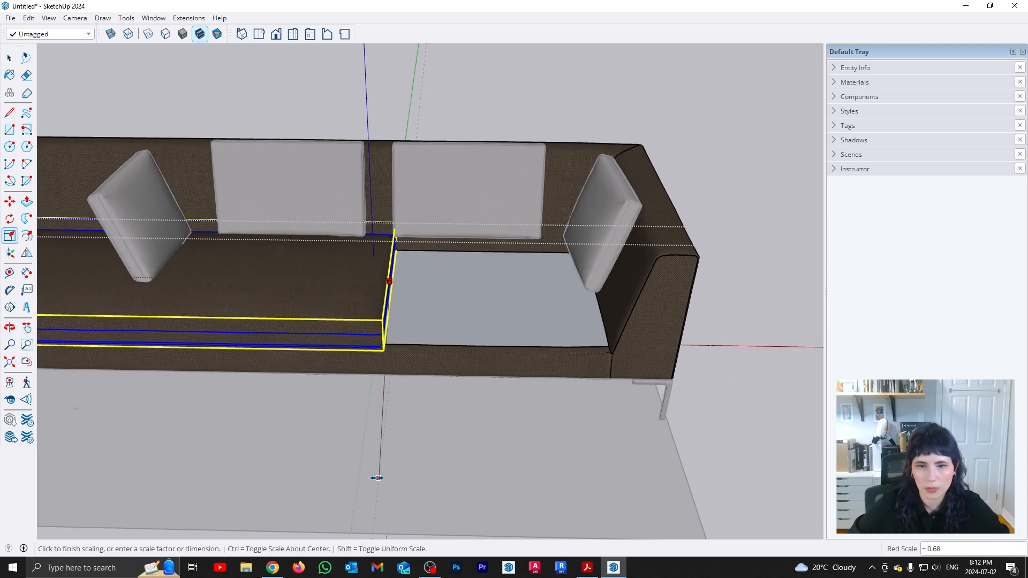
{"action": "left_click", "coordinate": [374, 477]}
{"action": "middle_click_drag", "start_coordinate": [573, 291], "coordinate": [532, 401]}
{"action": "scroll", "coordinate": [561, 380], "scroll_direction": "up", "scroll_amount": 2}
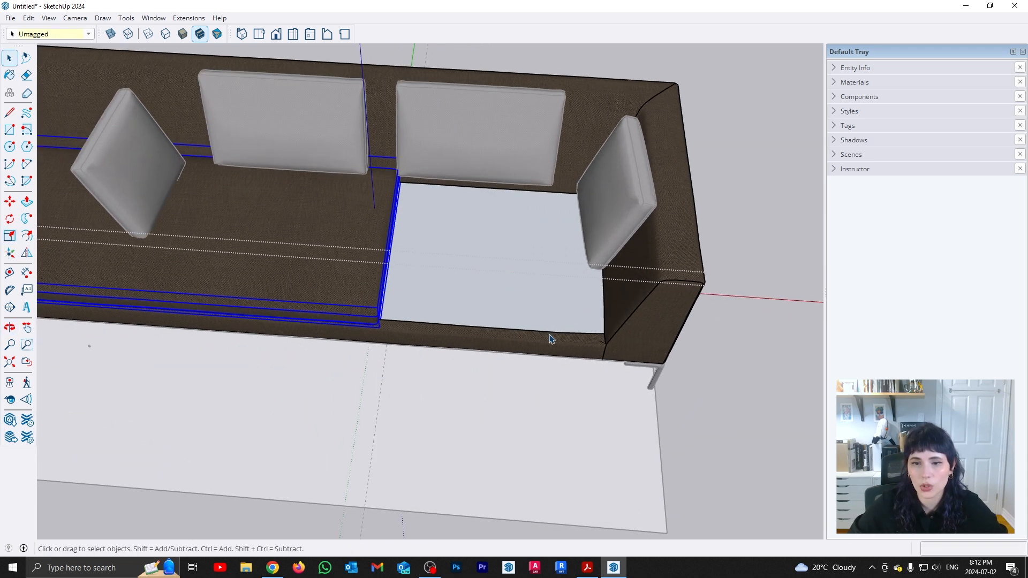
{"action": "scroll", "coordinate": [552, 339], "scroll_direction": "down", "scroll_amount": 2}
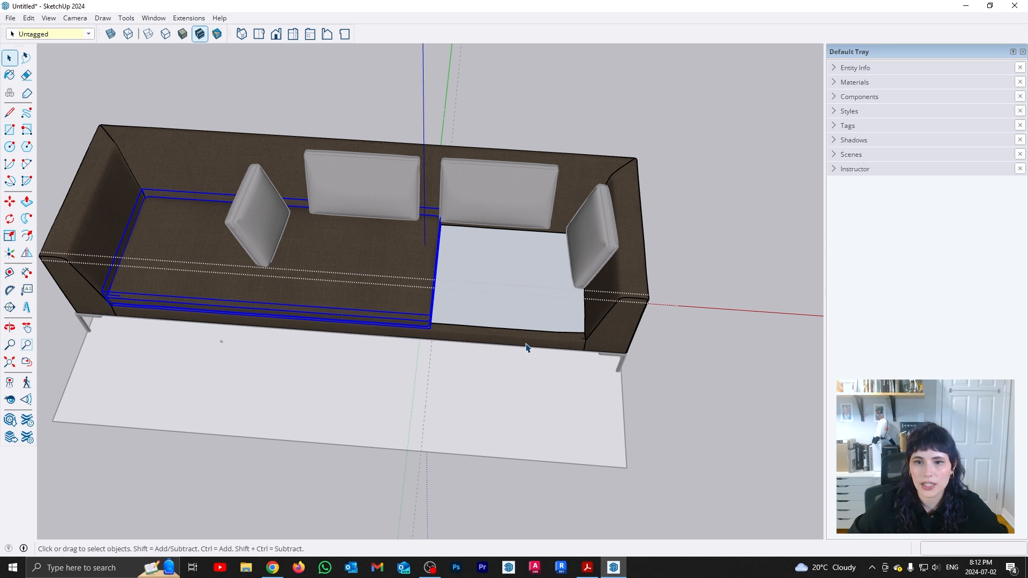
{"action": "middle_click_drag", "start_coordinate": [542, 366], "coordinate": [390, 325]}
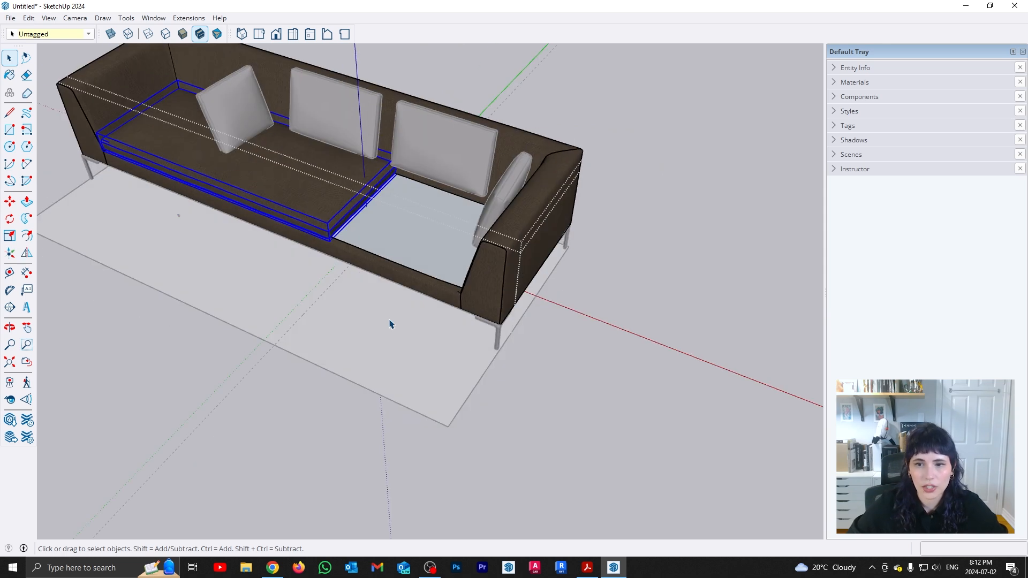
Open the legs for editing and move the front leg under the unmoved arm to the rectangle's front corner
{"action": "left_click", "coordinate": [498, 336]}
{"action": "double_click", "coordinate": [497, 338]}
{"action": "key", "text": "o"}
{"action": "left_click_drag", "start_coordinate": [482, 408], "coordinate": [451, 390]}
{"action": "key", "text": "m"}
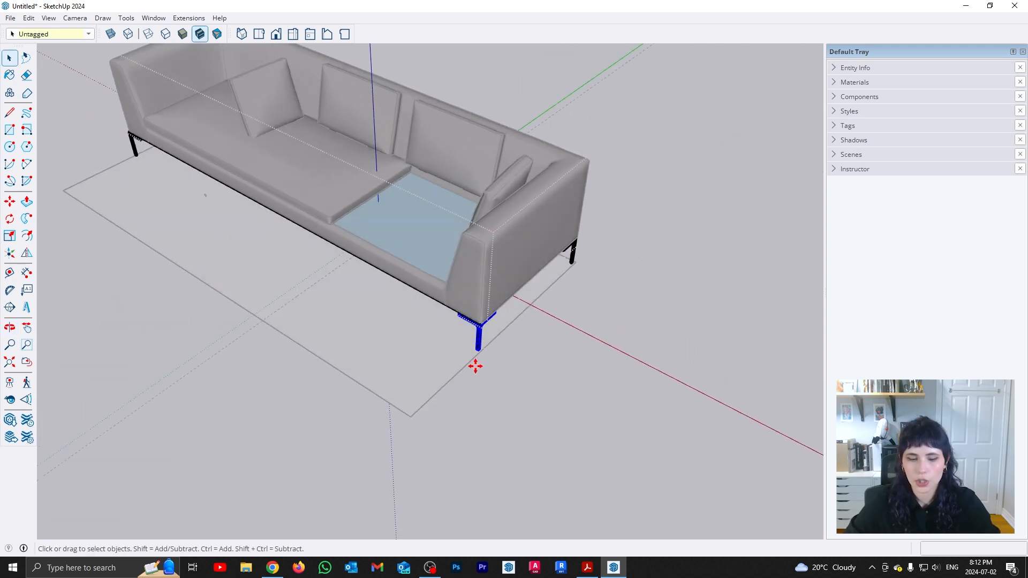
{"action": "scroll", "coordinate": [479, 321], "scroll_direction": "up", "scroll_amount": 3}
{"action": "left_click", "coordinate": [458, 301]}
{"action": "left_click", "coordinate": [374, 452]}
{"action": "key", "text": "space"}
Copy the front leg under the moved arm to the rectangle's front edge, beside the dashed guide line
{"action": "middle_click_drag", "start_coordinate": [212, 368], "coordinate": [310, 280]}
{"action": "left_click_drag", "start_coordinate": [417, 388], "coordinate": [417, 388]}
{"action": "key", "text": "m"}
{"action": "scroll", "coordinate": [395, 404], "scroll_direction": "up", "scroll_amount": 6}
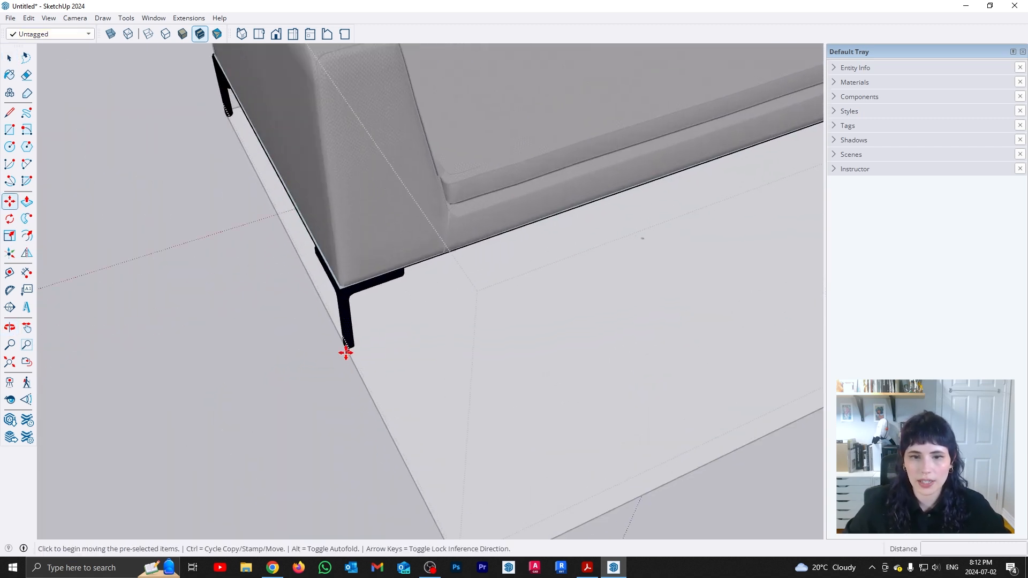
{"action": "left_click", "coordinate": [344, 353]}
{"action": "key", "text": "ctrl"}
{"action": "middle_click_drag", "start_coordinate": [718, 321], "coordinate": [198, 420], "text": "shift"}
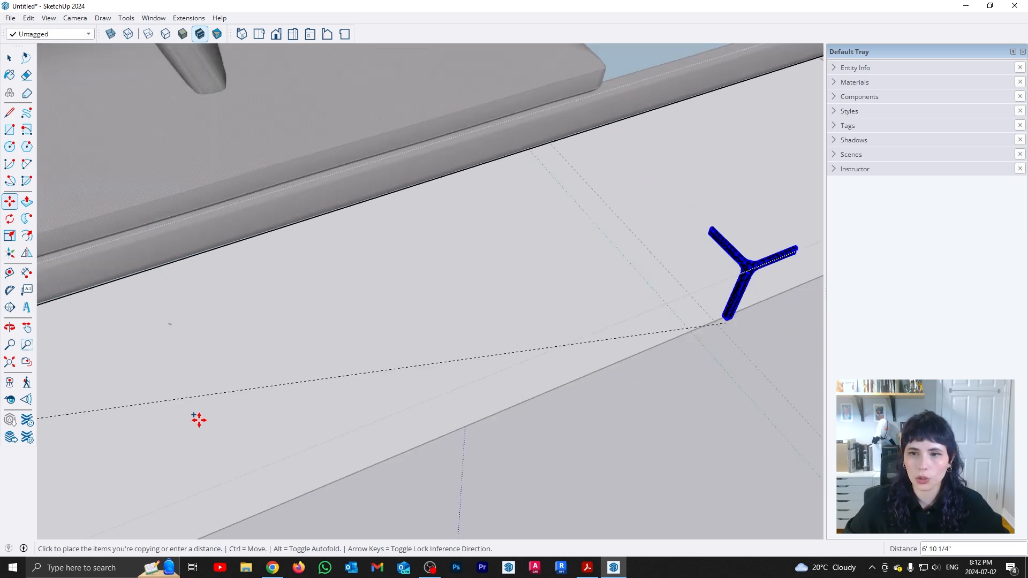
{"action": "middle_click_drag", "start_coordinate": [545, 362], "coordinate": [175, 462], "text": "shift"}
{"action": "scroll", "coordinate": [360, 420], "scroll_direction": "up", "scroll_amount": 4}
{"action": "left_click", "coordinate": [335, 433]}
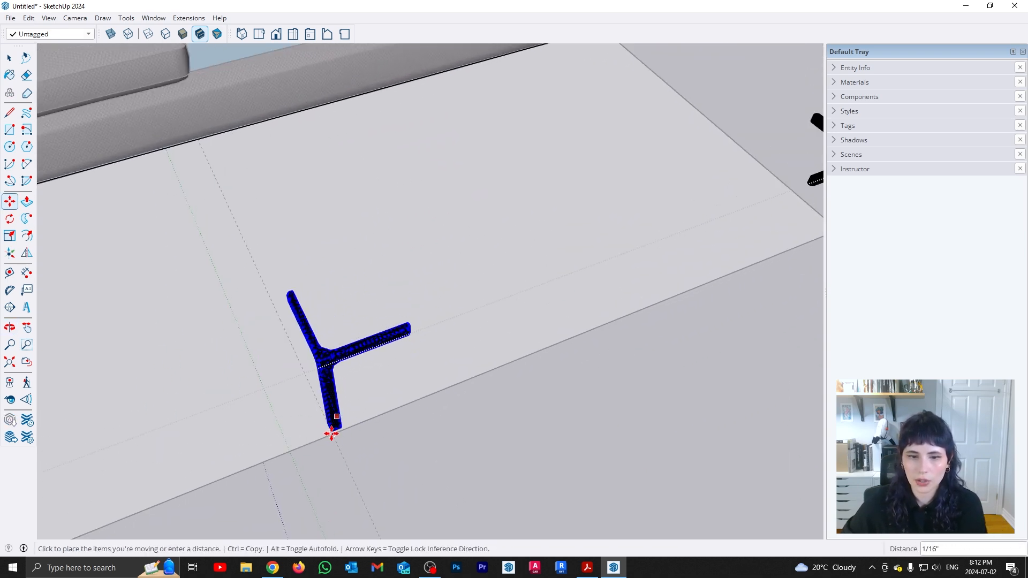
{"action": "key", "text": "space"}
{"action": "scroll", "coordinate": [404, 396], "scroll_direction": "down", "scroll_amount": 2}
{"action": "middle_click_drag", "start_coordinate": [403, 397], "coordinate": [378, 454]}
{"action": "scroll", "coordinate": [421, 438], "scroll_direction": "up", "scroll_amount": 2}
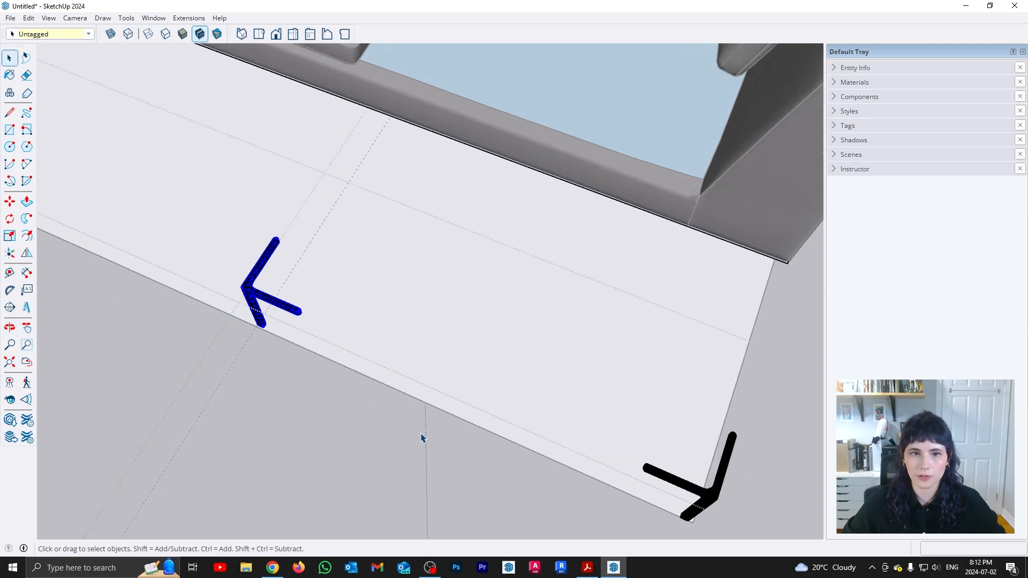
{"action": "left_click", "coordinate": [432, 447]}
{"action": "scroll", "coordinate": [440, 413], "scroll_direction": "down", "scroll_amount": 3}
{"action": "middle_click_drag", "start_coordinate": [405, 298], "coordinate": [515, 261]}
{"action": "middle_click_drag", "start_coordinate": [628, 285], "coordinate": [262, 228]}
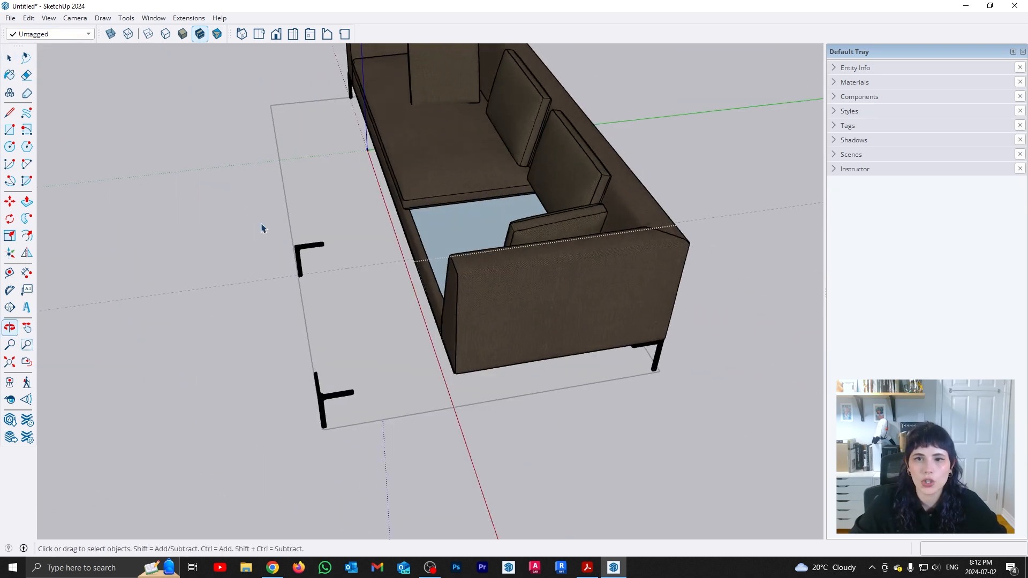
{"action": "scroll", "coordinate": [450, 326], "scroll_direction": "up", "scroll_amount": 3}
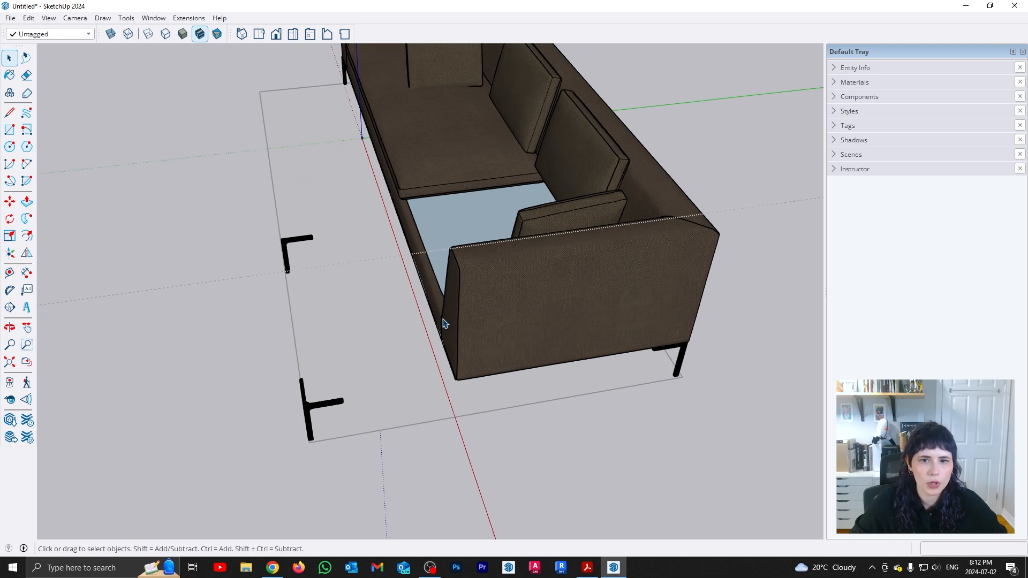
Draw a floor rectangle about 3' 5 1/2" by 1' 10 1/4" between the chaise's front legs and the sofa body's front edge
{"action": "middle_click_drag", "start_coordinate": [452, 327], "coordinate": [607, 233]}
{"action": "scroll", "coordinate": [595, 230], "scroll_direction": "up", "scroll_amount": 1}
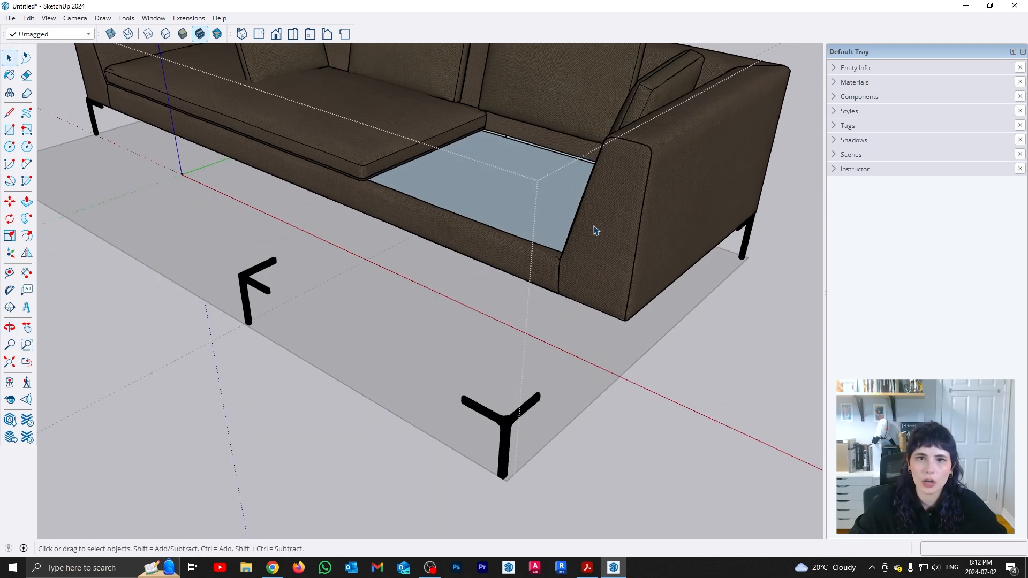
{"action": "middle_click_drag", "start_coordinate": [539, 328], "coordinate": [454, 255]}
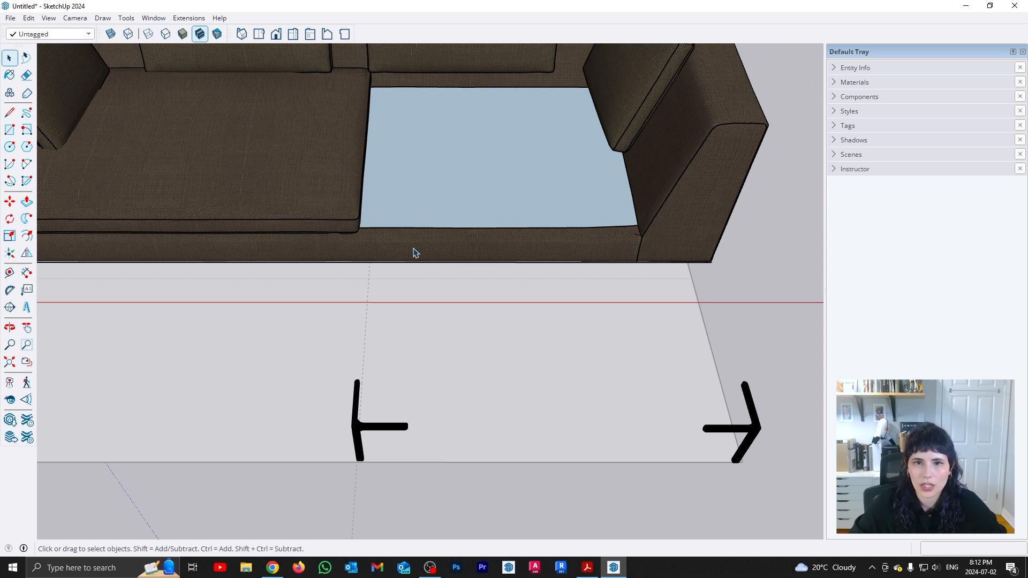
{"action": "scroll", "coordinate": [399, 328], "scroll_direction": "down", "scroll_amount": 4}
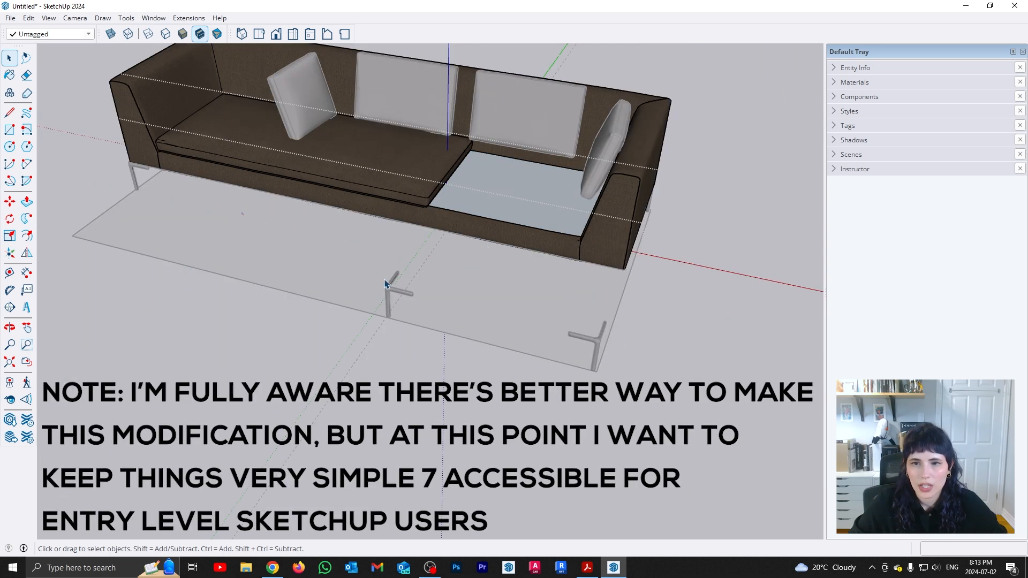
{"action": "scroll", "coordinate": [488, 238], "scroll_direction": "up", "scroll_amount": 5}
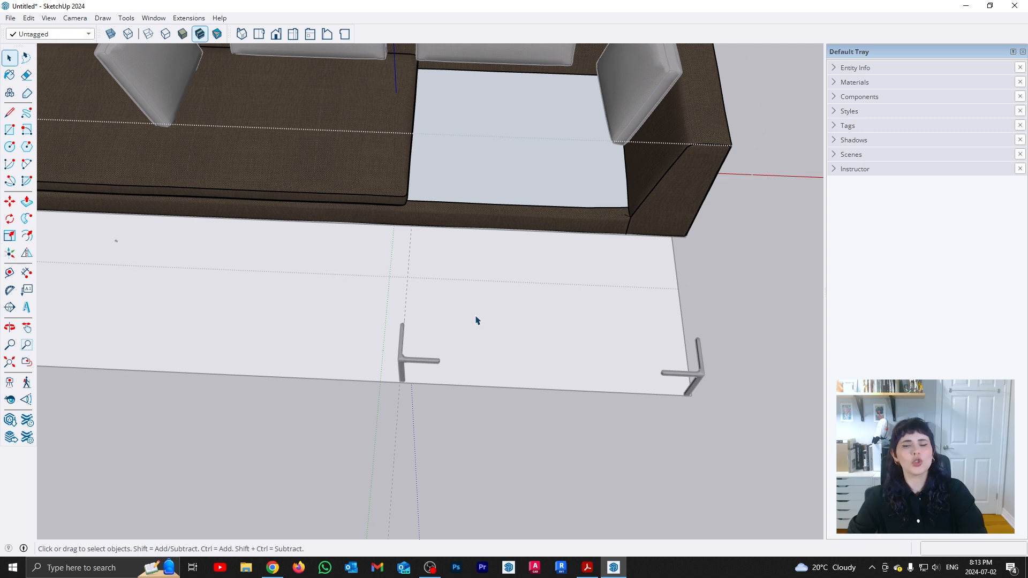
{"action": "scroll", "coordinate": [423, 370], "scroll_direction": "up", "scroll_amount": 4}
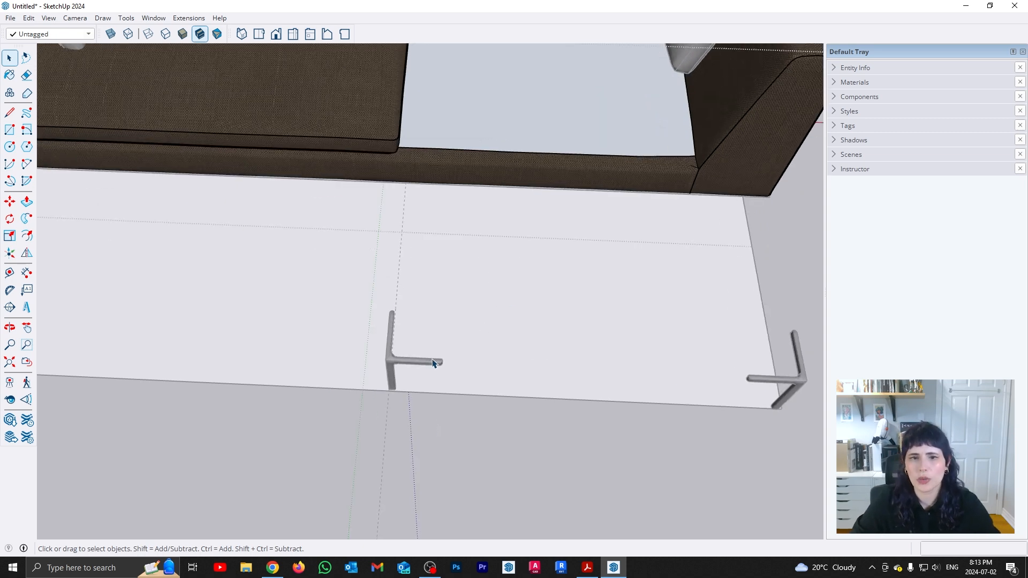
{"action": "scroll", "coordinate": [385, 391], "scroll_direction": "up", "scroll_amount": 3}
{"action": "left_click", "coordinate": [390, 394]}
{"action": "middle_click_drag", "start_coordinate": [559, 367], "coordinate": [551, 317]}
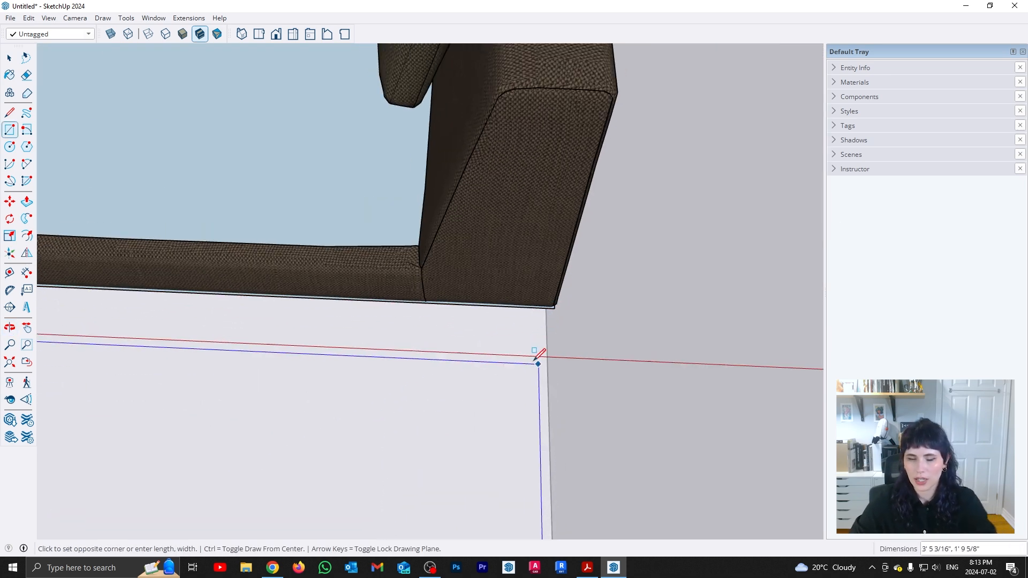
{"action": "scroll", "coordinate": [539, 354], "scroll_direction": "down", "scroll_amount": 4}
{"action": "middle_click_drag", "start_coordinate": [592, 362], "coordinate": [422, 368]}
{"action": "left_click", "coordinate": [499, 367]}
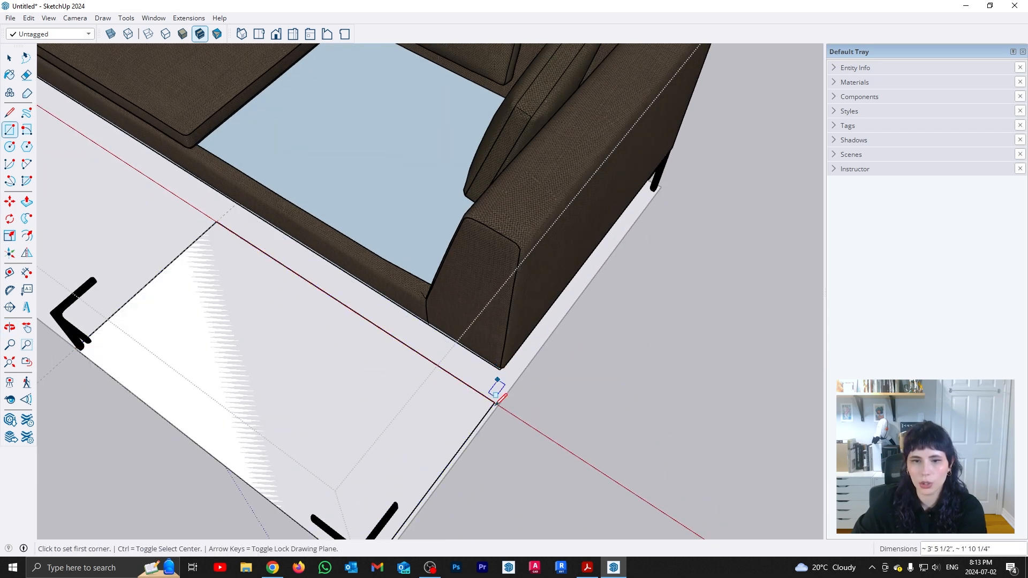
Raise the new rectangle to the underside of the sofa body and extrude it up to the seat base height
{"action": "key", "text": "space"}
{"action": "middle_click_drag", "start_coordinate": [498, 367], "coordinate": [454, 417]}
{"action": "left_click", "coordinate": [453, 417]}
{"action": "key", "text": "p"}
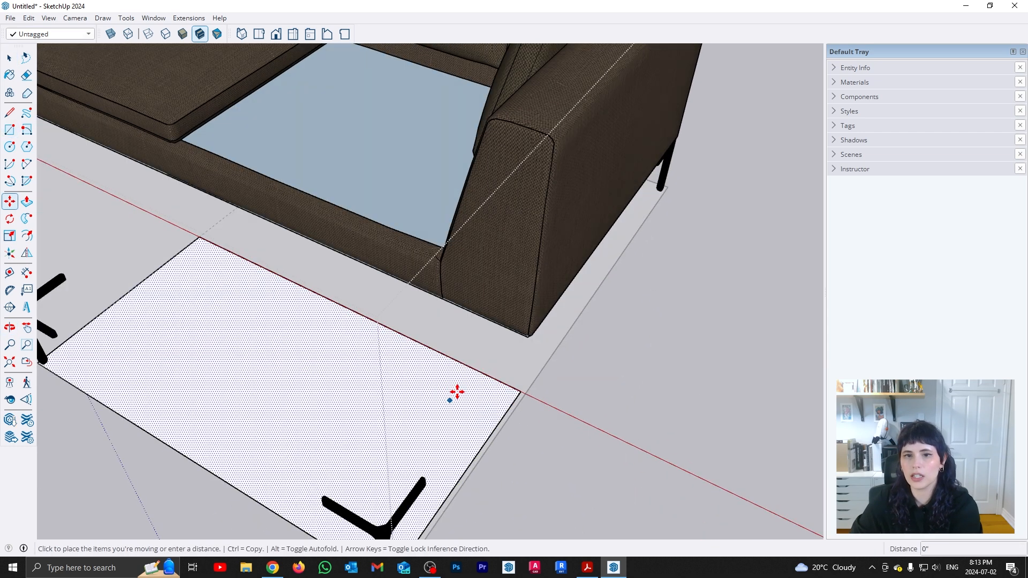
{"action": "left_click", "coordinate": [454, 394]}
{"action": "left_click", "coordinate": [527, 337]}
{"action": "middle_click_drag", "start_coordinate": [528, 337], "coordinate": [527, 271]}
{"action": "left_click", "coordinate": [527, 271]}
Extend the chaise base's rear face 1 1/2" back over the sofa body's front rail
{"action": "middle_click_drag", "start_coordinate": [385, 154], "coordinate": [547, 353]}
{"action": "scroll", "coordinate": [458, 296], "scroll_direction": "up", "scroll_amount": 5}
{"action": "scroll", "coordinate": [547, 354], "scroll_direction": "up", "scroll_amount": 1}
{"action": "key", "text": "p"}
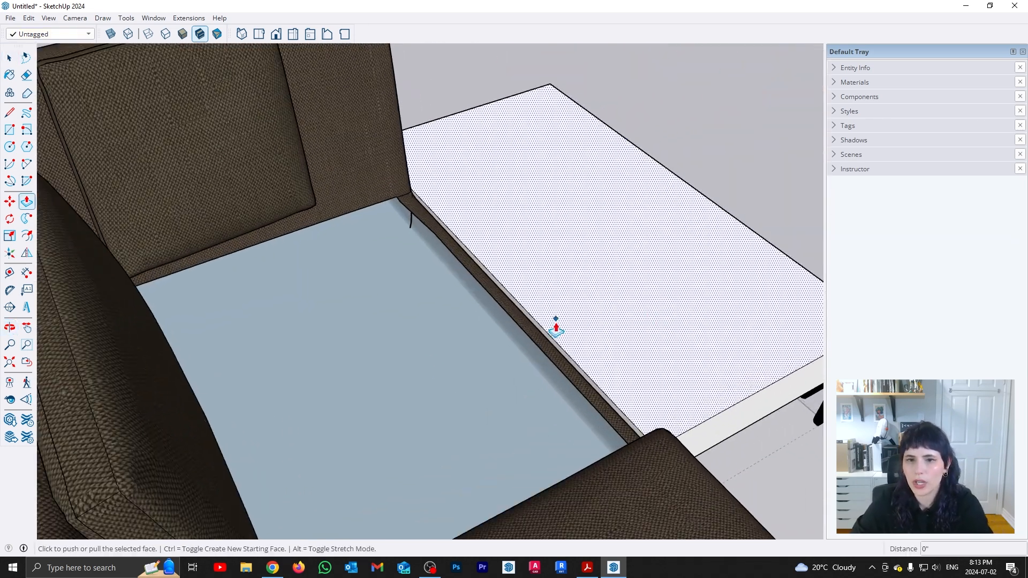
{"action": "key", "text": "p"}
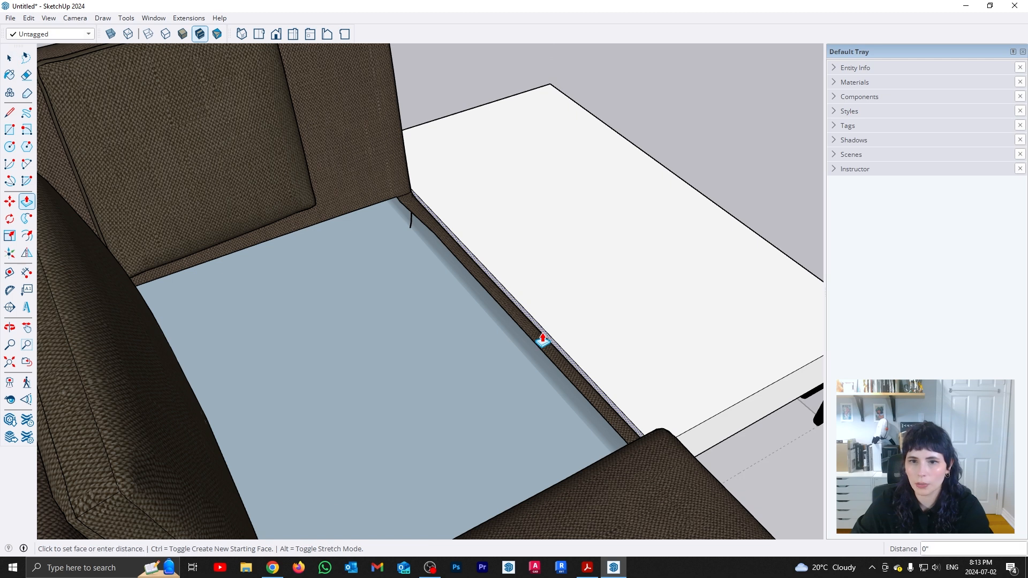
{"action": "left_click", "coordinate": [542, 339]}
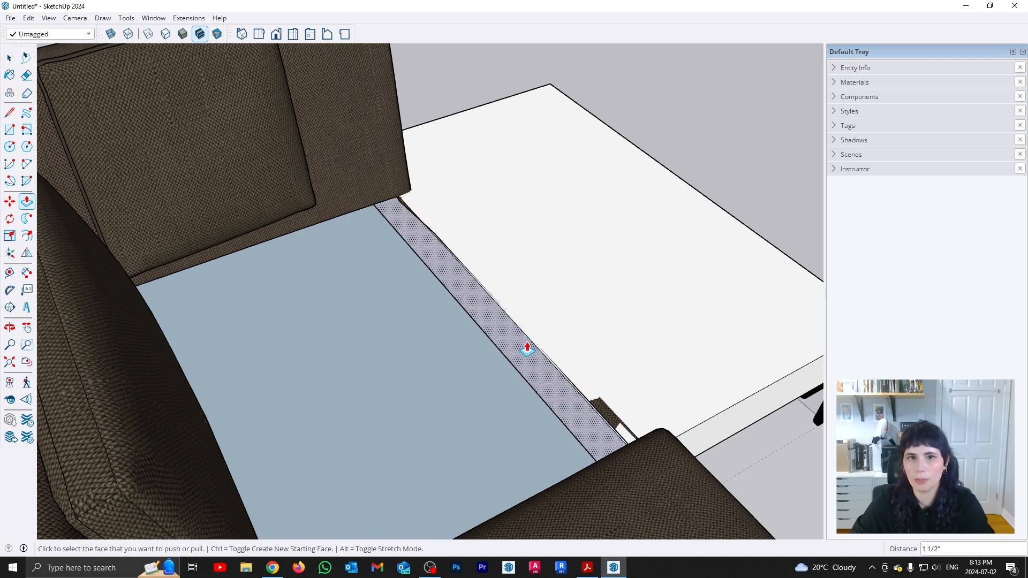
{"action": "key", "text": "space"}
Select the whole chaise base block and make it a group
{"action": "middle_click_drag", "start_coordinate": [527, 348], "coordinate": [50, 453]}
{"action": "middle_click_drag", "start_coordinate": [749, 406], "coordinate": [527, 339]}
{"action": "triple_click", "coordinate": [528, 339]}
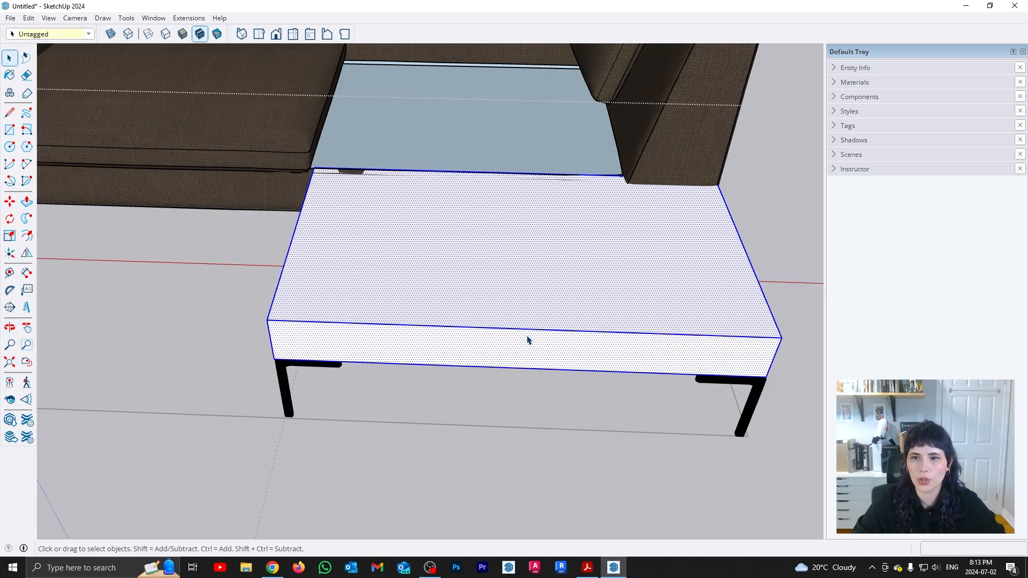
{"action": "middle_click_drag", "start_coordinate": [540, 259], "coordinate": [520, 300]}
{"action": "right_click", "coordinate": [520, 299]}
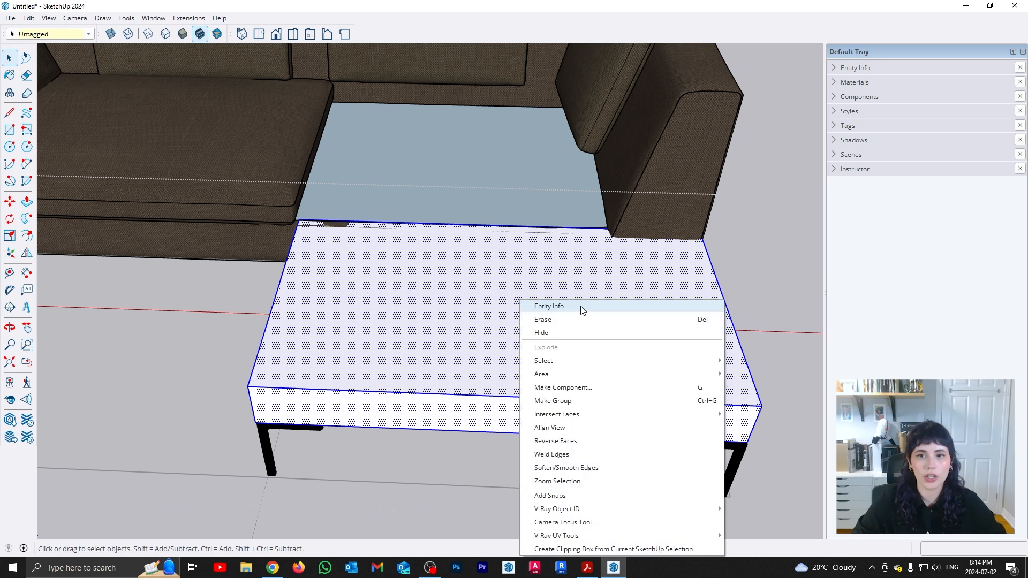
{"action": "left_click", "coordinate": [604, 412]}
{"action": "middle_click_drag", "start_coordinate": [603, 408], "coordinate": [542, 397]}
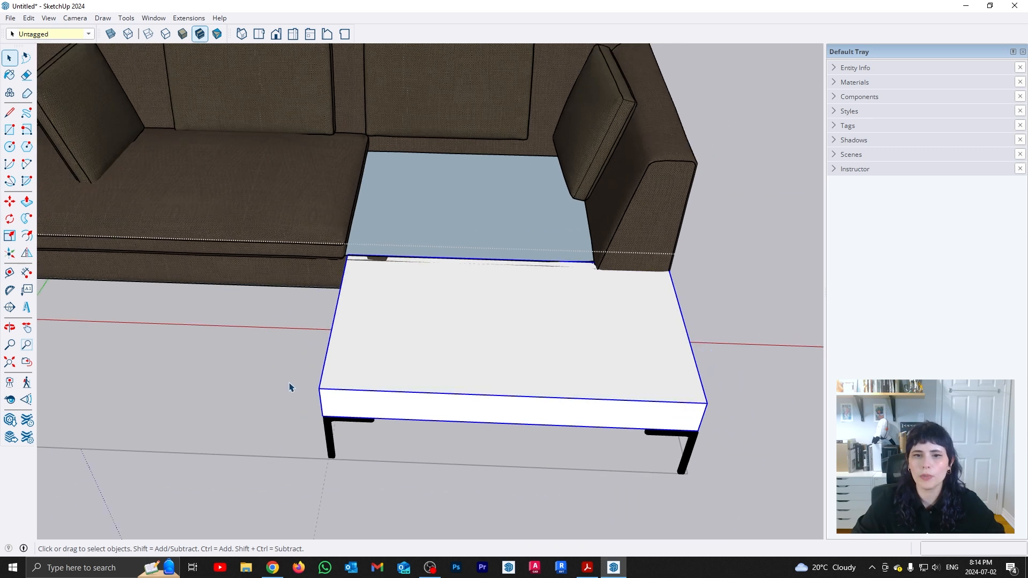
Cut the seat cushion out of the sofa body's group and paste it in place outside that group
{"action": "middle_click_drag", "start_coordinate": [289, 387], "coordinate": [448, 264]}
{"action": "scroll", "coordinate": [433, 236], "scroll_direction": "down", "scroll_amount": 3}
{"action": "left_click", "coordinate": [463, 274]}
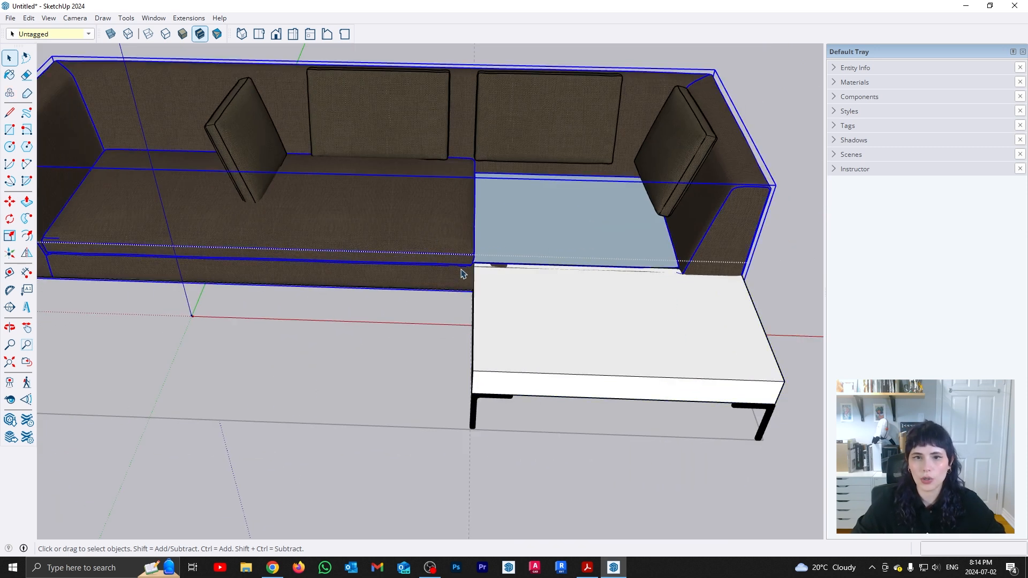
{"action": "double_click", "coordinate": [427, 218]}
{"action": "left_click", "coordinate": [434, 223]}
{"action": "middle_click_drag", "start_coordinate": [464, 248], "coordinate": [402, 176]}
{"action": "scroll", "coordinate": [558, 197], "scroll_direction": "up", "scroll_amount": 3}
{"action": "scroll", "coordinate": [524, 216], "scroll_direction": "down", "scroll_amount": 1}
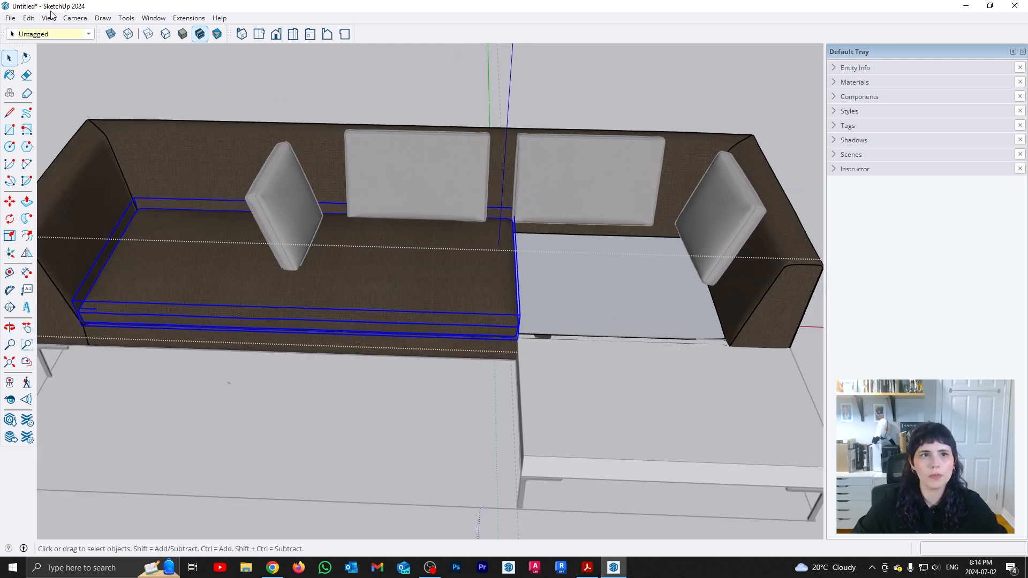
{"action": "left_click", "coordinate": [29, 18]}
{"action": "left_click", "coordinate": [48, 62]}
{"action": "key", "text": "Escape"}
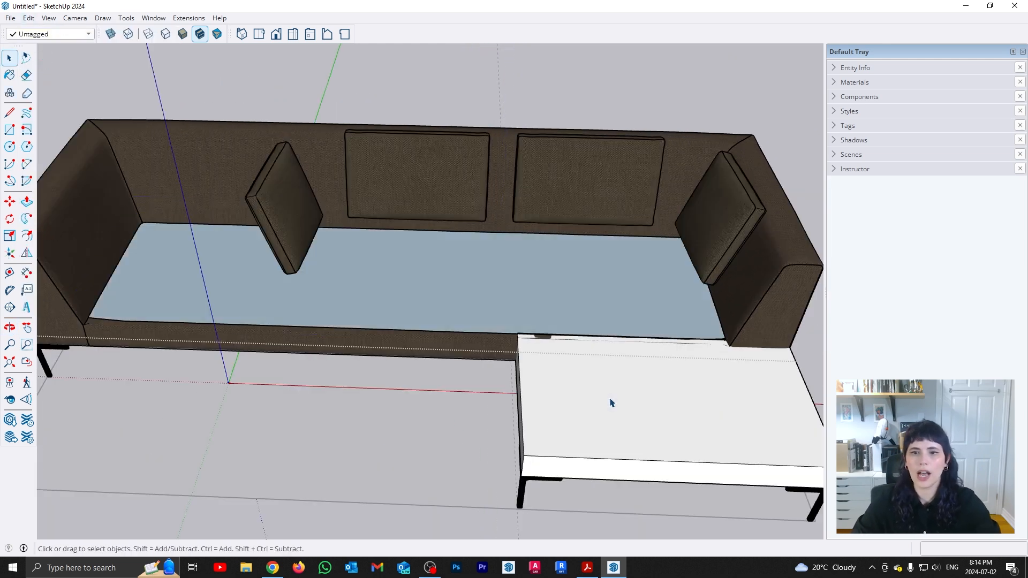
{"action": "left_click", "coordinate": [28, 17]}
{"action": "left_click", "coordinate": [51, 85]}
{"action": "left_click", "coordinate": [201, 175]}
Copy the seat cushion to the chaise base's front corner and rotate the copy to run front to back
{"action": "middle_click_drag", "start_coordinate": [200, 175], "coordinate": [546, 383]}
{"action": "key", "text": "m"}
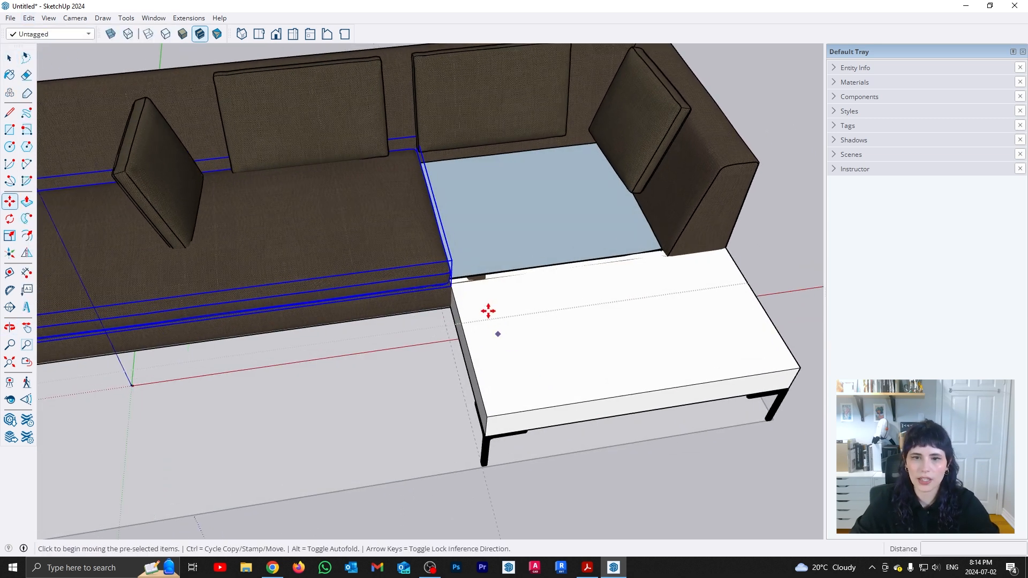
{"action": "scroll", "coordinate": [447, 290], "scroll_direction": "up", "scroll_amount": 3}
{"action": "left_click_drag", "start_coordinate": [446, 286], "coordinate": [492, 470]}
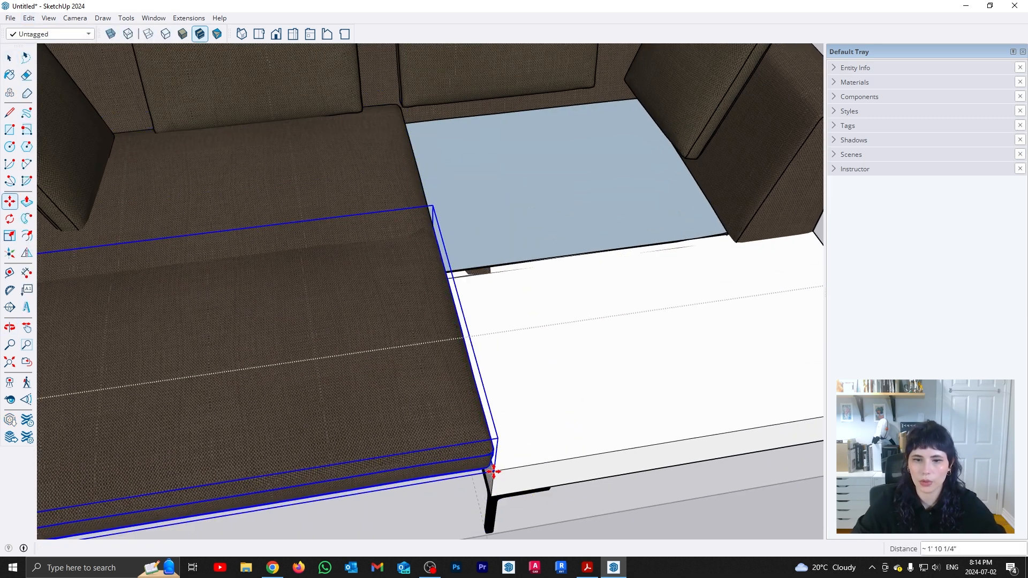
{"action": "key", "text": "q"}
{"action": "middle_click_drag", "start_coordinate": [535, 467], "coordinate": [471, 249]}
Widen the chaise cushion by scaling it to about 1.46 along its green axis so it reaches the base's outer edge
{"action": "key", "text": "s"}
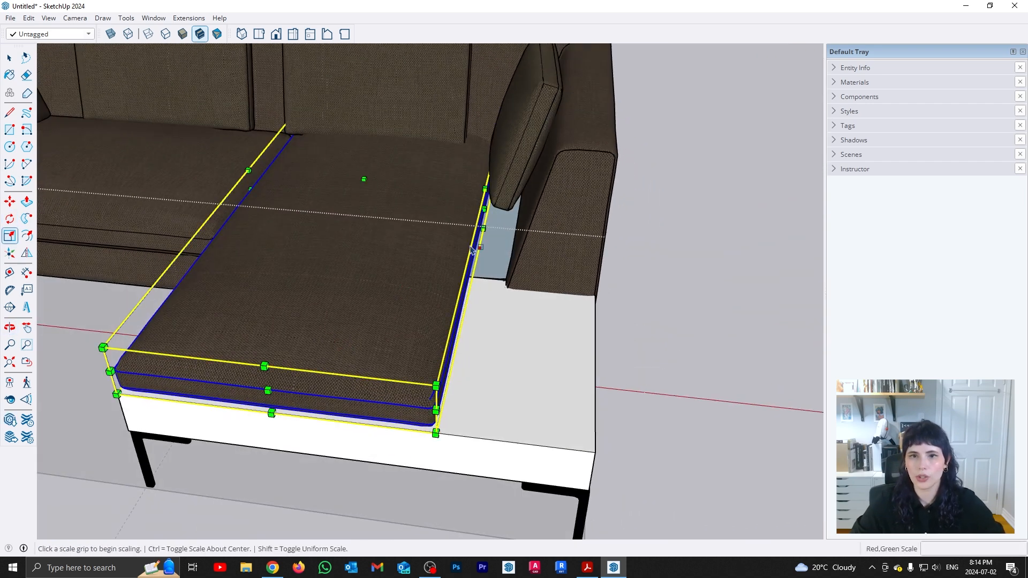
{"action": "left_click", "coordinate": [480, 210]}
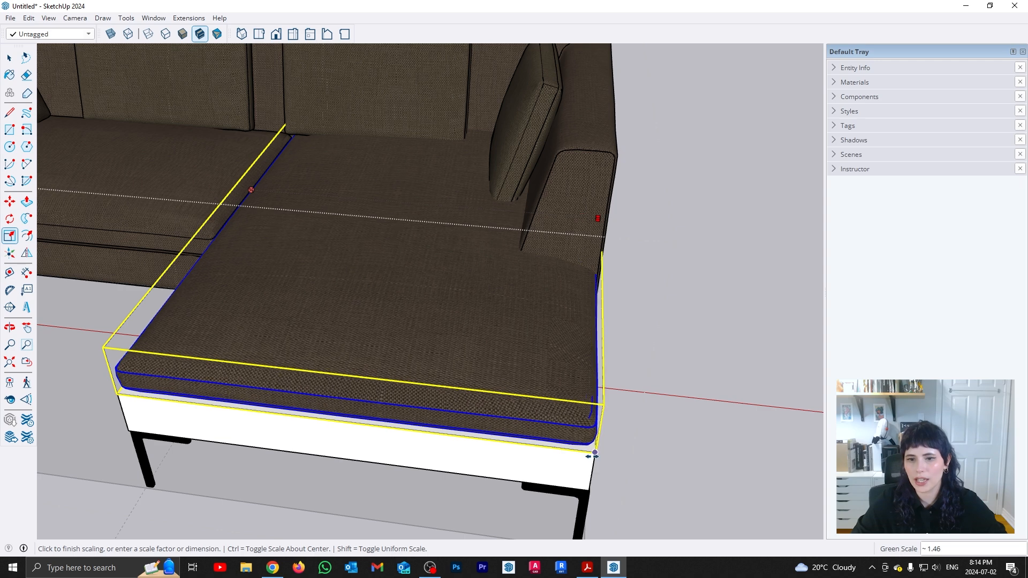
{"action": "left_click", "coordinate": [588, 457]}
Shorten the chaise cushion from its rear end by scaling its length to about 0.74 so it stops at the backrest
{"action": "middle_click_drag", "start_coordinate": [626, 371], "coordinate": [628, 289]}
{"action": "key", "text": "s"}
{"action": "left_click", "coordinate": [616, 303]}
{"action": "middle_click_drag", "start_coordinate": [513, 289], "coordinate": [466, 274]}
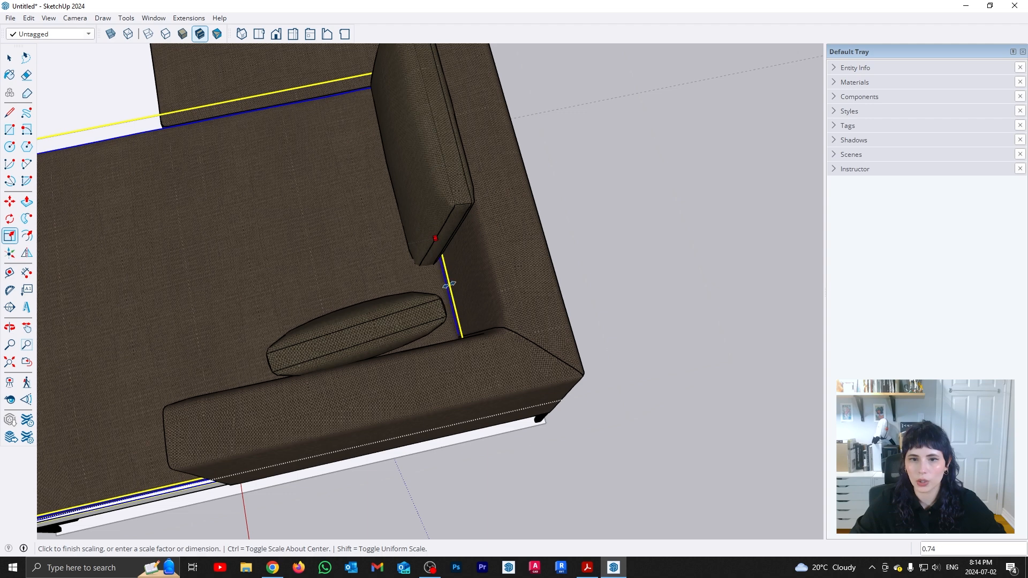
{"action": "left_click", "coordinate": [449, 285]}
{"action": "scroll", "coordinate": [449, 285], "scroll_direction": "down", "scroll_amount": 3}
{"action": "key", "text": "space"}
Move the loose side cushion about 2' 6" along the sofa to rest against the arm opposite the chaise
{"action": "middle_click_drag", "start_coordinate": [404, 316], "coordinate": [475, 347]}
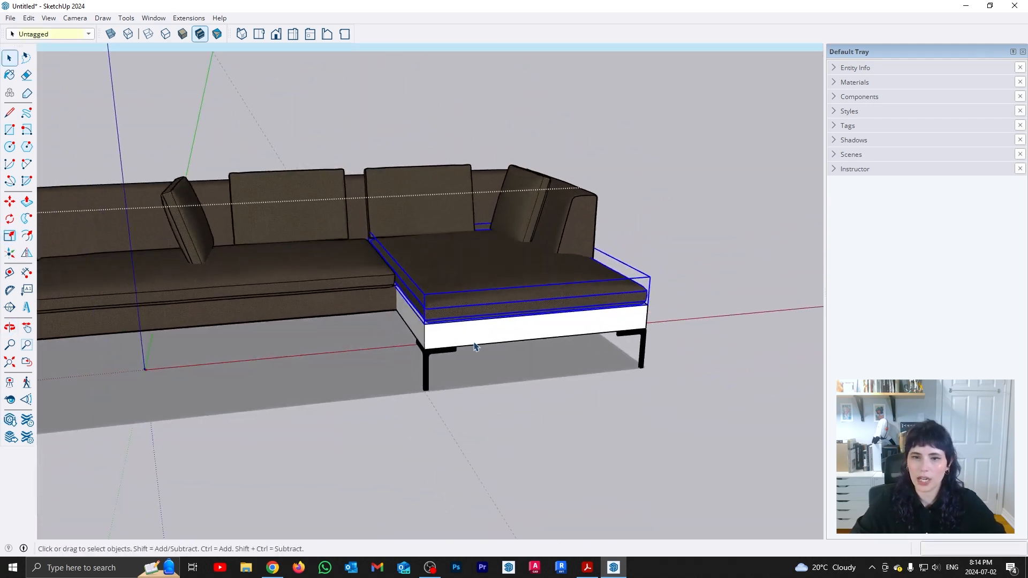
{"action": "scroll", "coordinate": [482, 343], "scroll_direction": "up", "scroll_amount": 3}
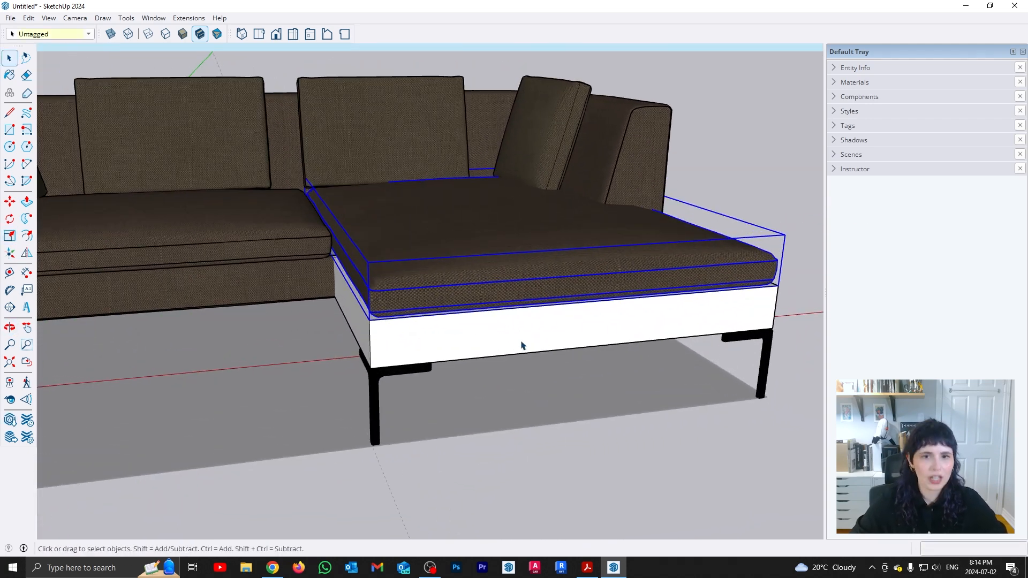
{"action": "middle_click_drag", "start_coordinate": [478, 304], "coordinate": [416, 369]}
{"action": "scroll", "coordinate": [636, 300], "scroll_direction": "down", "scroll_amount": 3}
{"action": "scroll", "coordinate": [418, 345], "scroll_direction": "up", "scroll_amount": 5}
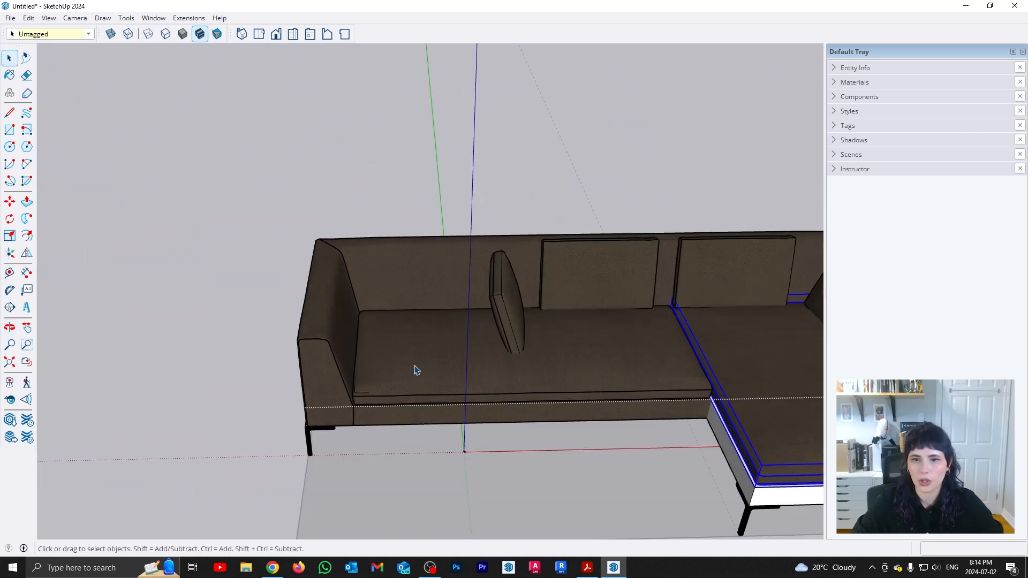
{"action": "left_click", "coordinate": [510, 321]}
{"action": "middle_click_drag", "start_coordinate": [510, 321], "coordinate": [481, 328]}
{"action": "key", "text": "m"}
{"action": "left_click", "coordinate": [509, 447]}
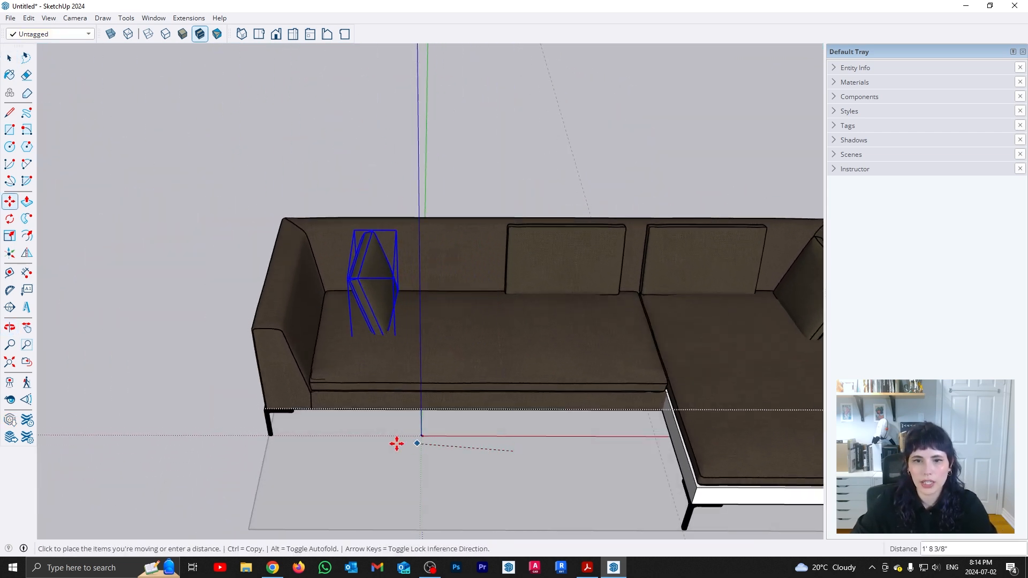
{"action": "left_click", "coordinate": [361, 450]}
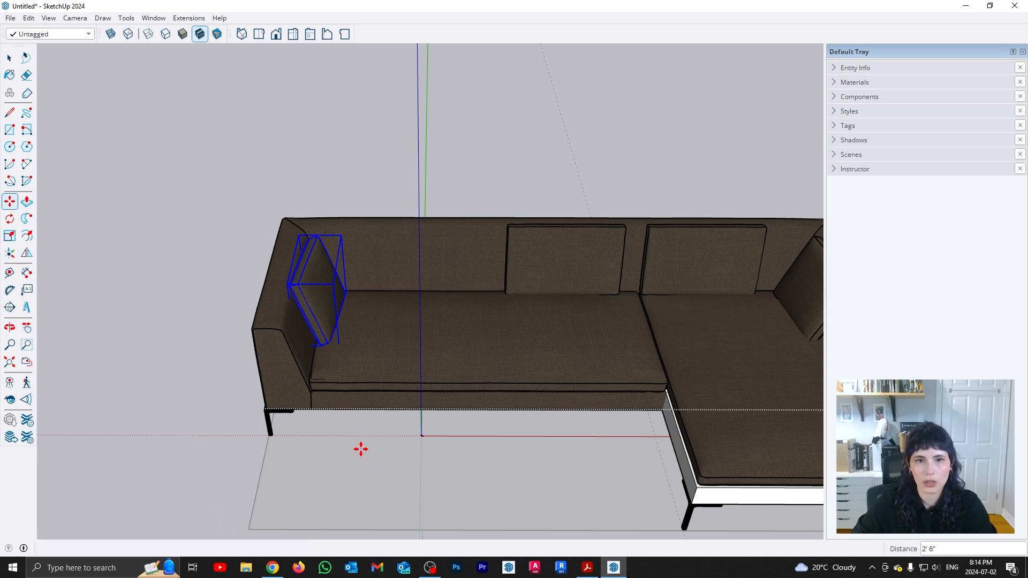
Copy the middle back cushion along the red axis into the empty backrest space near the arm opposite the chaise
{"action": "left_click", "coordinate": [575, 269]}
{"action": "key", "text": "m"}
{"action": "left_click", "coordinate": [608, 435]}
{"action": "key", "text": "ctrl"}
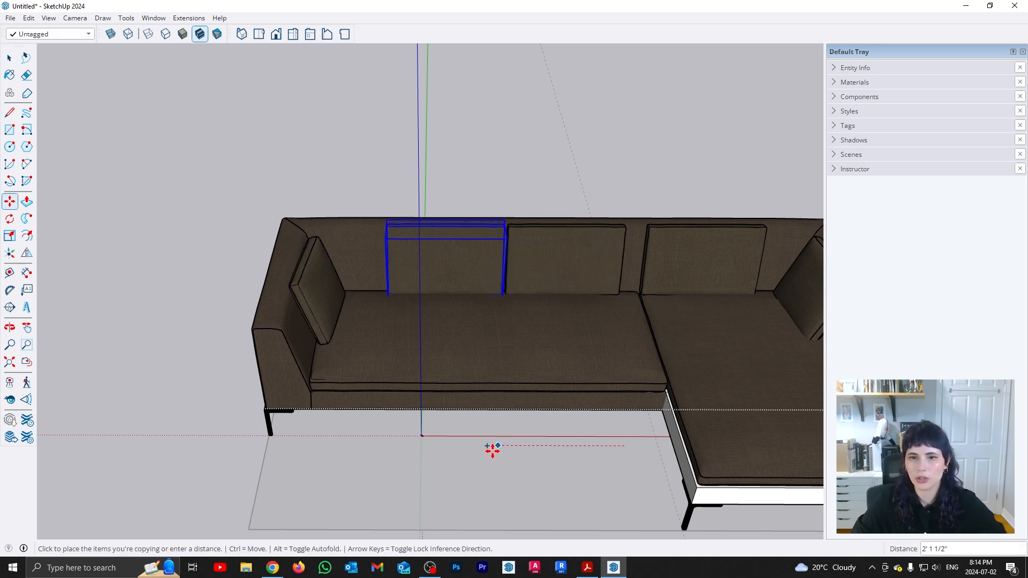
{"action": "scroll", "coordinate": [302, 294], "scroll_direction": "down", "scroll_amount": 3}
{"action": "middle_click_drag", "start_coordinate": [505, 335], "coordinate": [459, 316]}
{"action": "key", "text": "space"}
Clear the reference rectangle and guide line, and group all the sofa's pieces together
{"action": "left_click", "coordinate": [456, 420]}
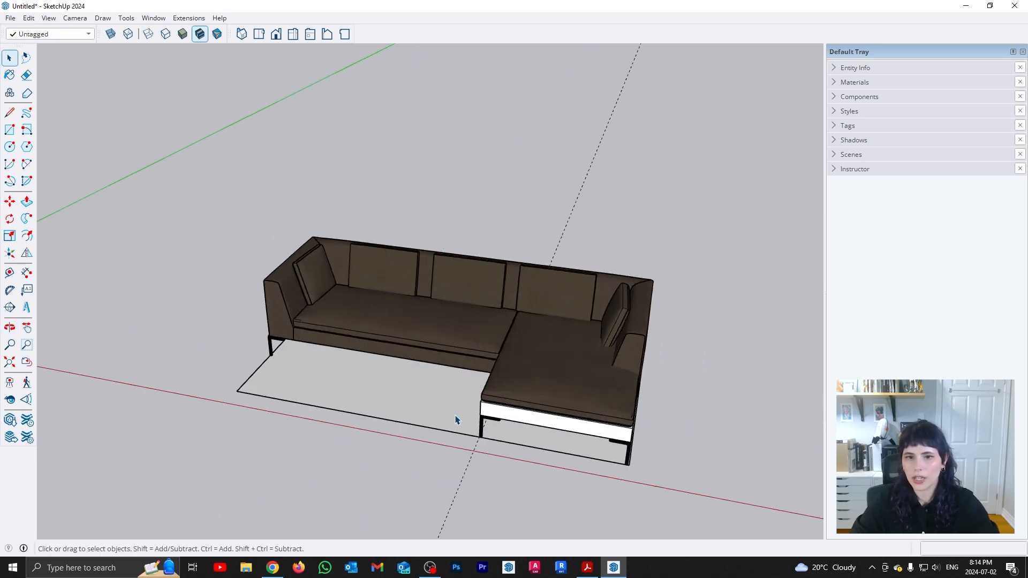
{"action": "double_click", "coordinate": [448, 406]}
{"action": "key", "text": "Escape"}
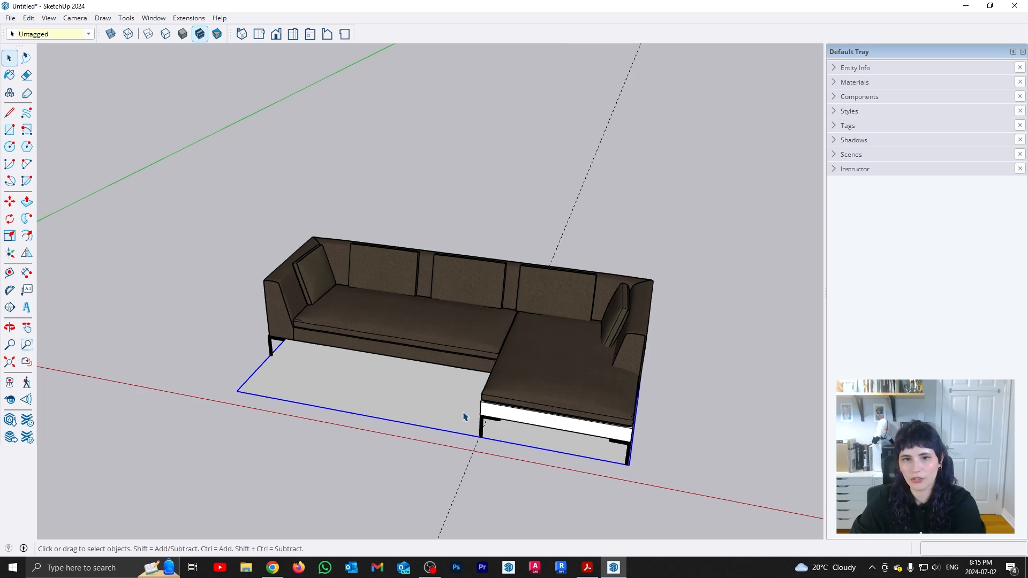
{"action": "mouse_move", "coordinate": [717, 399]}
{"action": "middle_mouse_down"}
{"action": "mouse_move", "coordinate": [548, 386]}
{"action": "mouse_move", "coordinate": [755, 438]}
{"action": "mouse_move", "coordinate": [581, 454]}
{"action": "mouse_move", "coordinate": [596, 343]}
{"action": "mouse_move", "coordinate": [374, 406]}
{"action": "mouse_move", "coordinate": [213, 429]}
{"action": "mouse_move", "coordinate": [729, 408]}
{"action": "middle_mouse_up"}
{"action": "scroll", "coordinate": [717, 407], "scroll_direction": "up", "scroll_amount": 2}
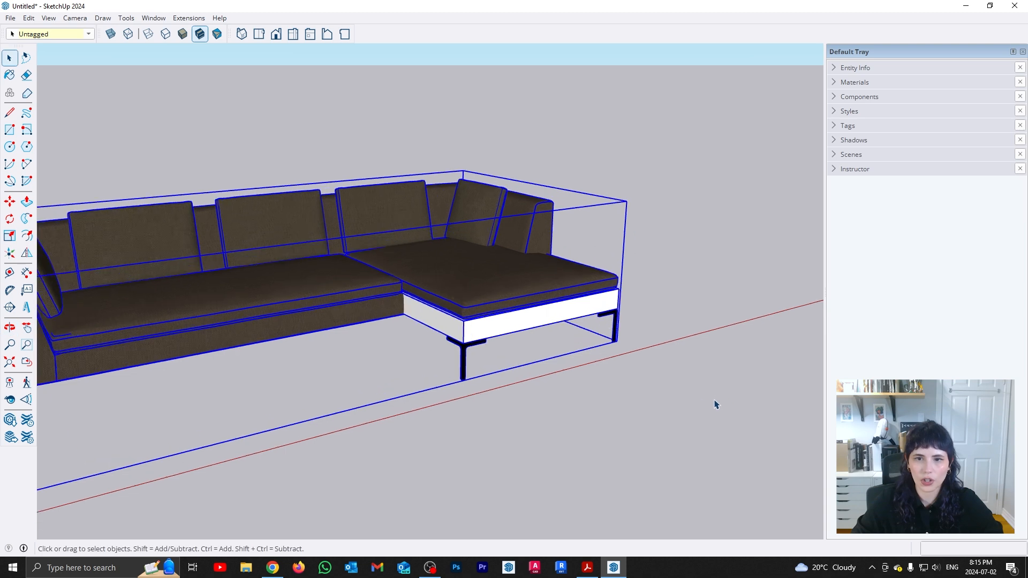
{"action": "scroll", "coordinate": [701, 380], "scroll_direction": "down", "scroll_amount": 4}
{"action": "left_click", "coordinate": [645, 407]}
{"action": "middle_click_drag", "start_coordinate": [645, 408], "coordinate": [423, 406]}
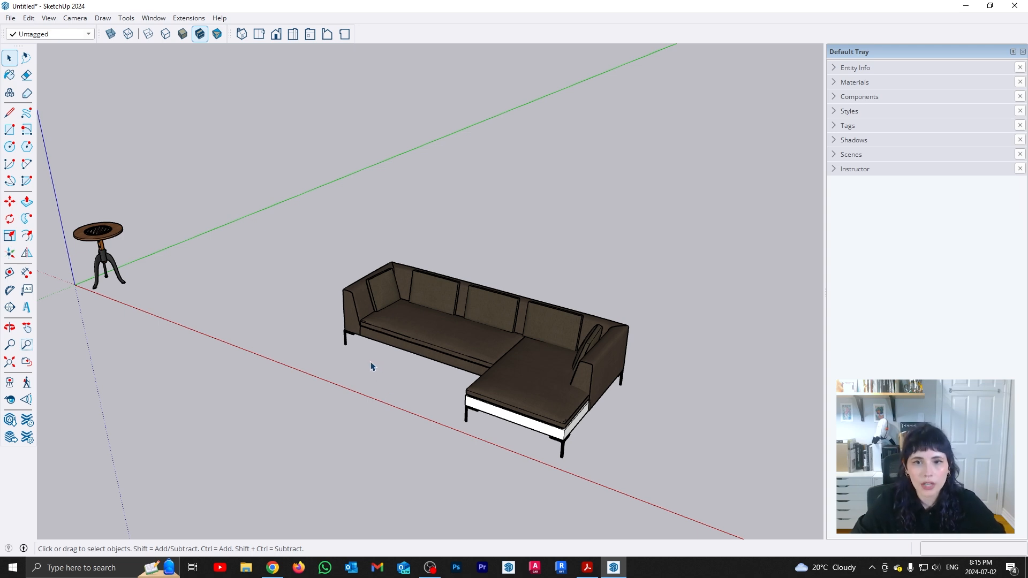
{"action": "middle_click_drag", "start_coordinate": [212, 263], "coordinate": [282, 329], "text": "shift"}
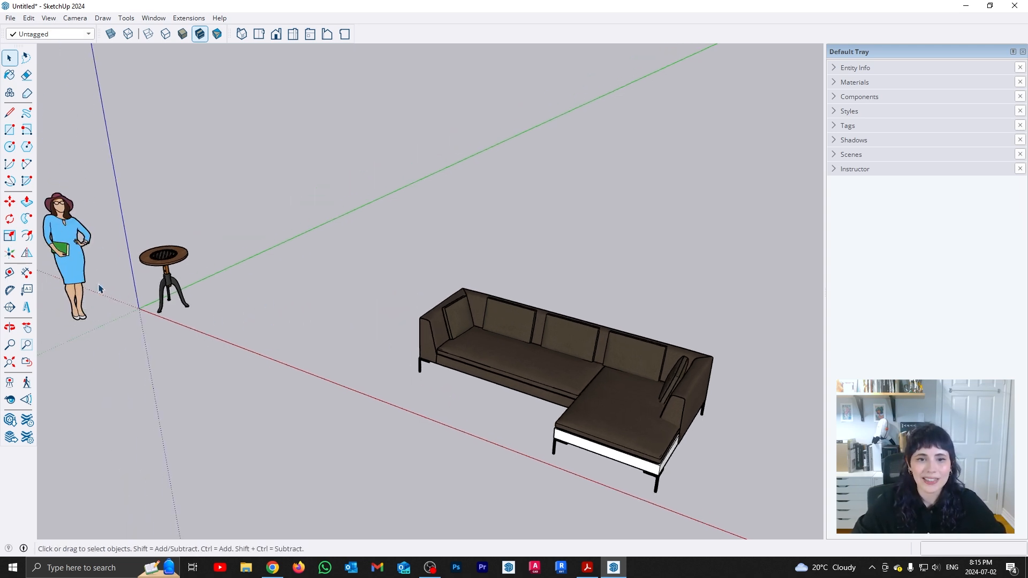
{"action": "middle_click_drag", "start_coordinate": [481, 369], "coordinate": [399, 271]}
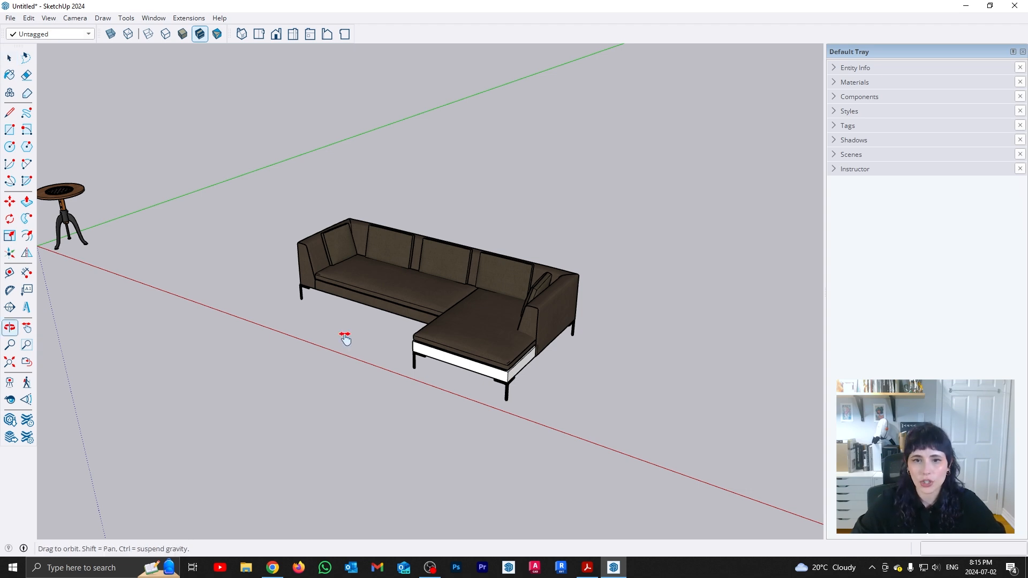
{"action": "middle_click_drag", "start_coordinate": [345, 338], "coordinate": [455, 379], "text": "shift"}
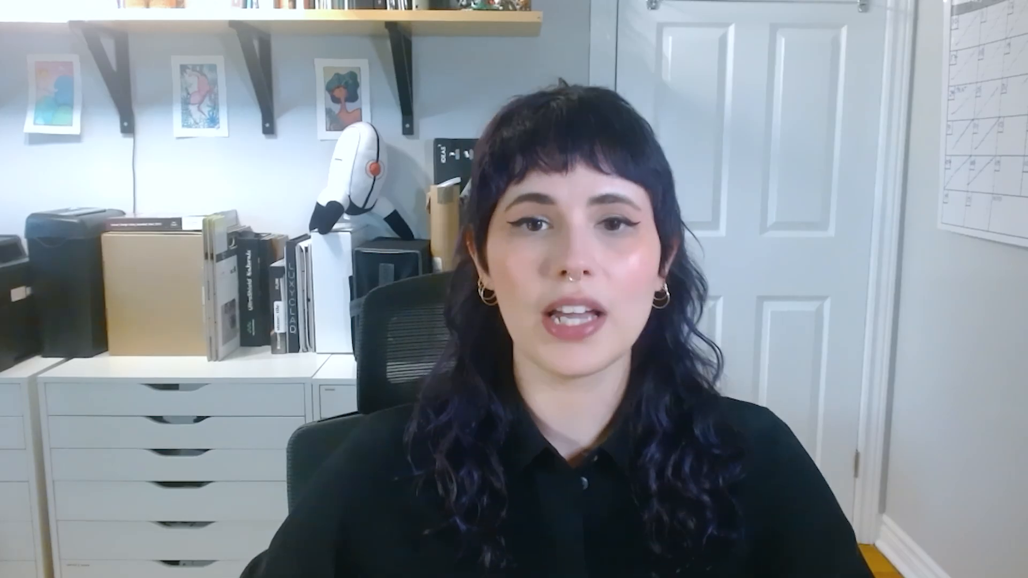